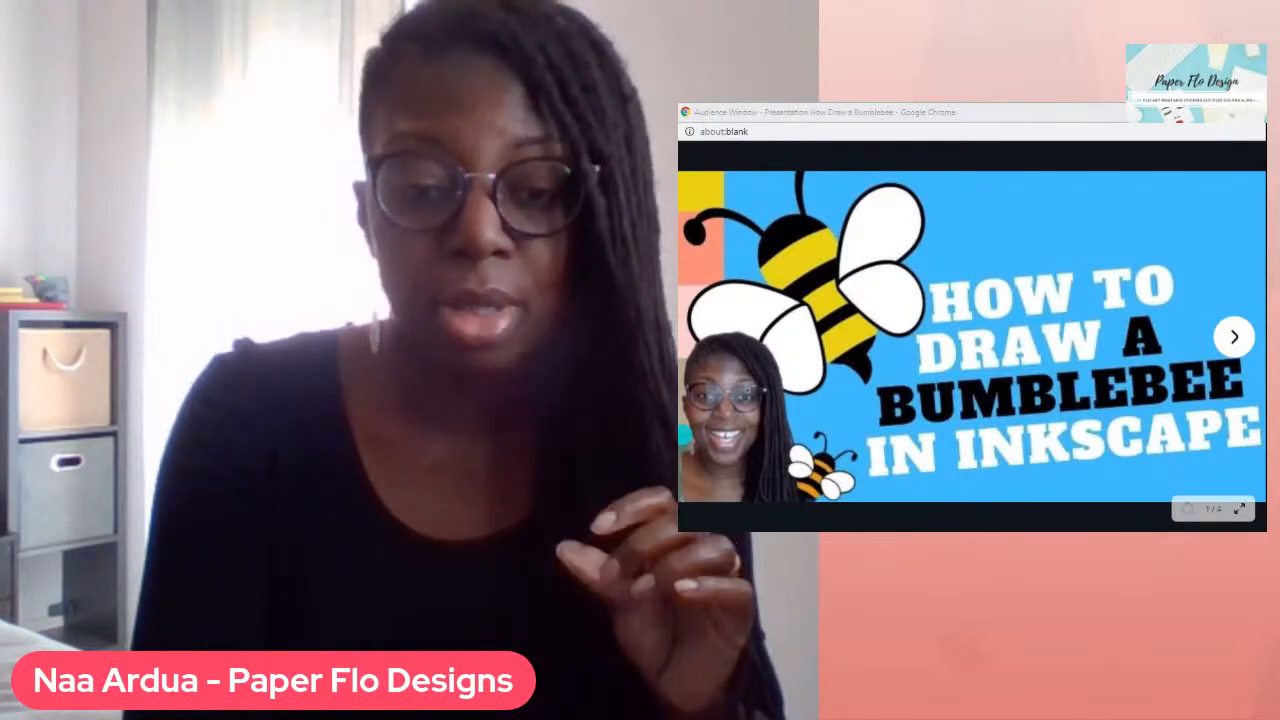
pyautogui.click(1233, 340)
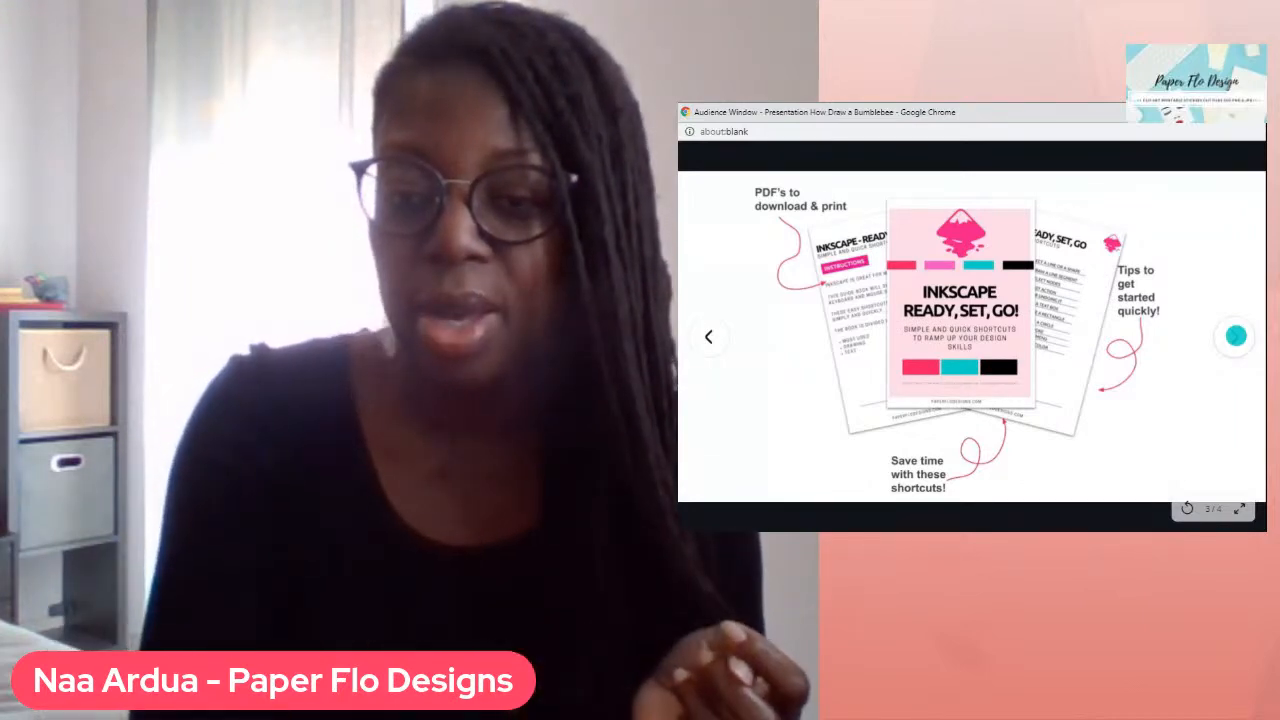
pyautogui.click(1236, 338)
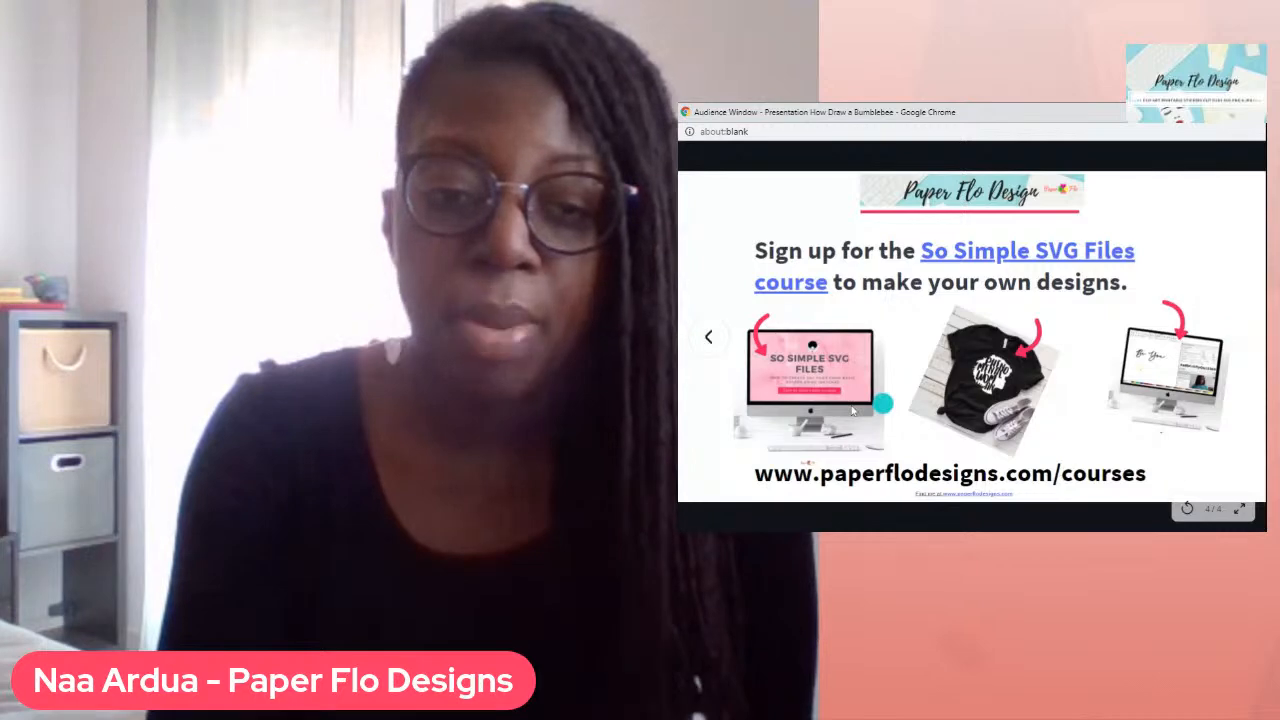
pyautogui.click(707, 341)
pyautogui.click(707, 341)
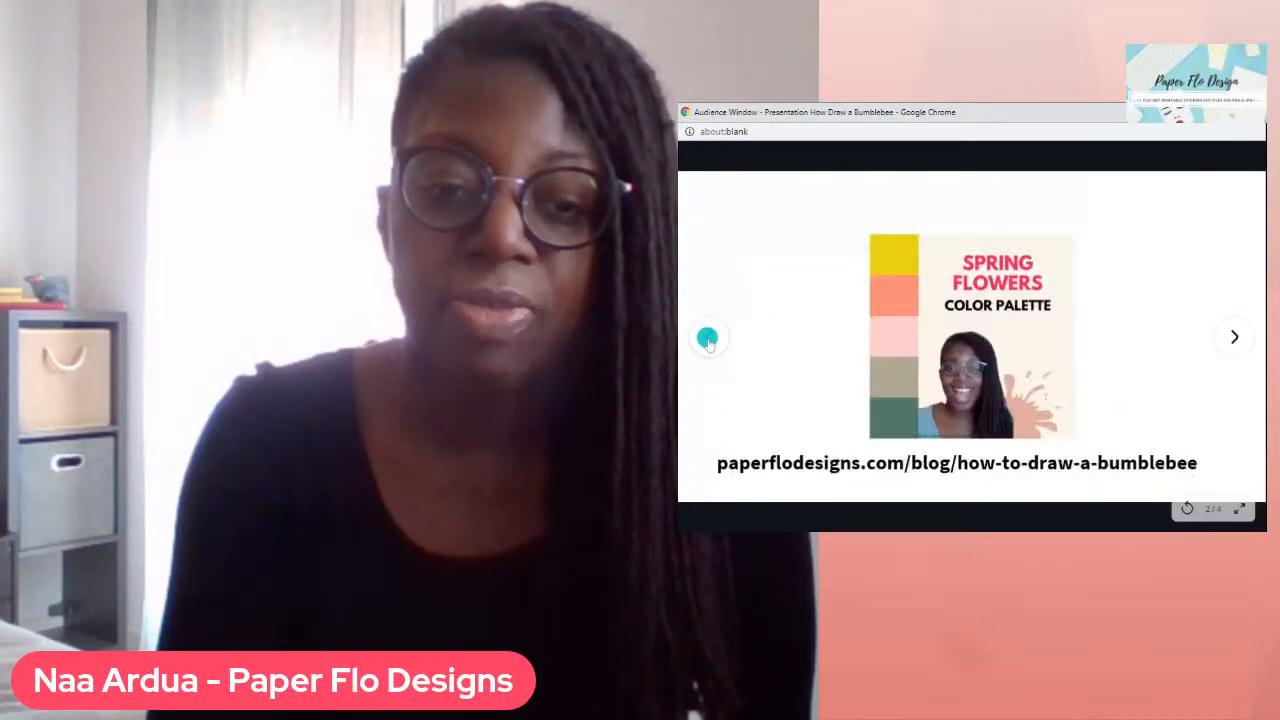
pyautogui.click(707, 341)
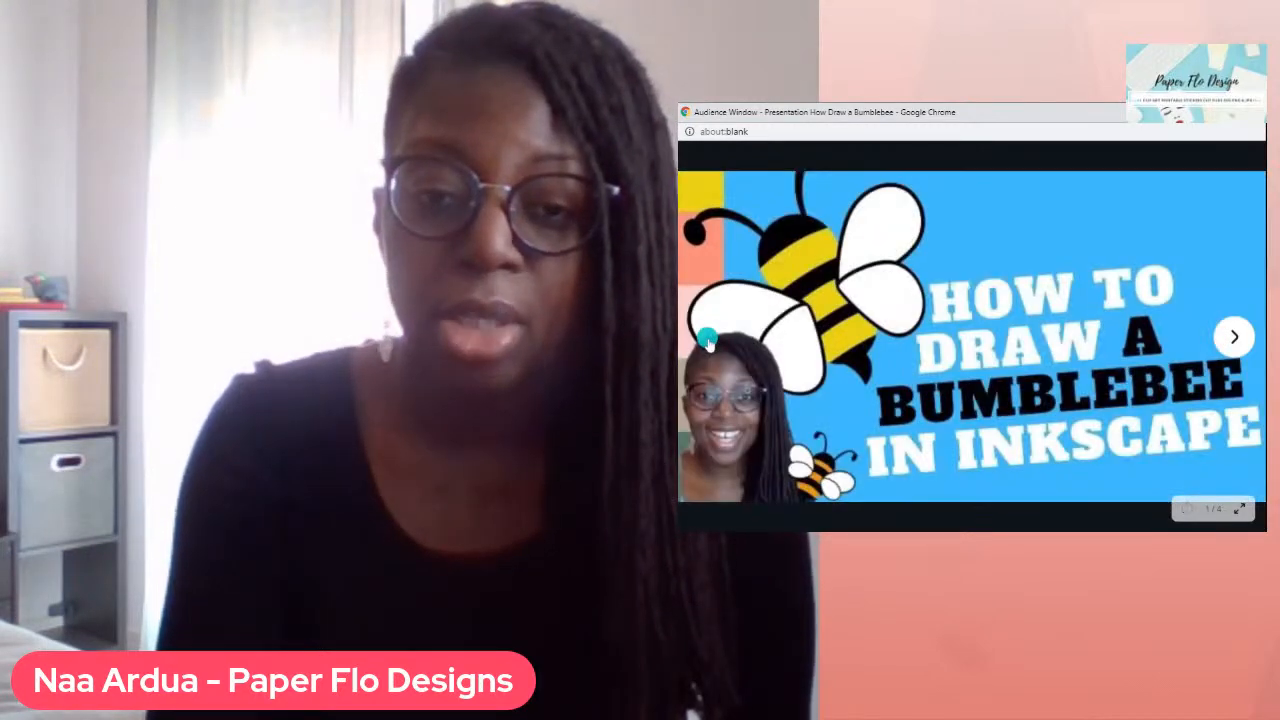
pyautogui.click(679, 457)
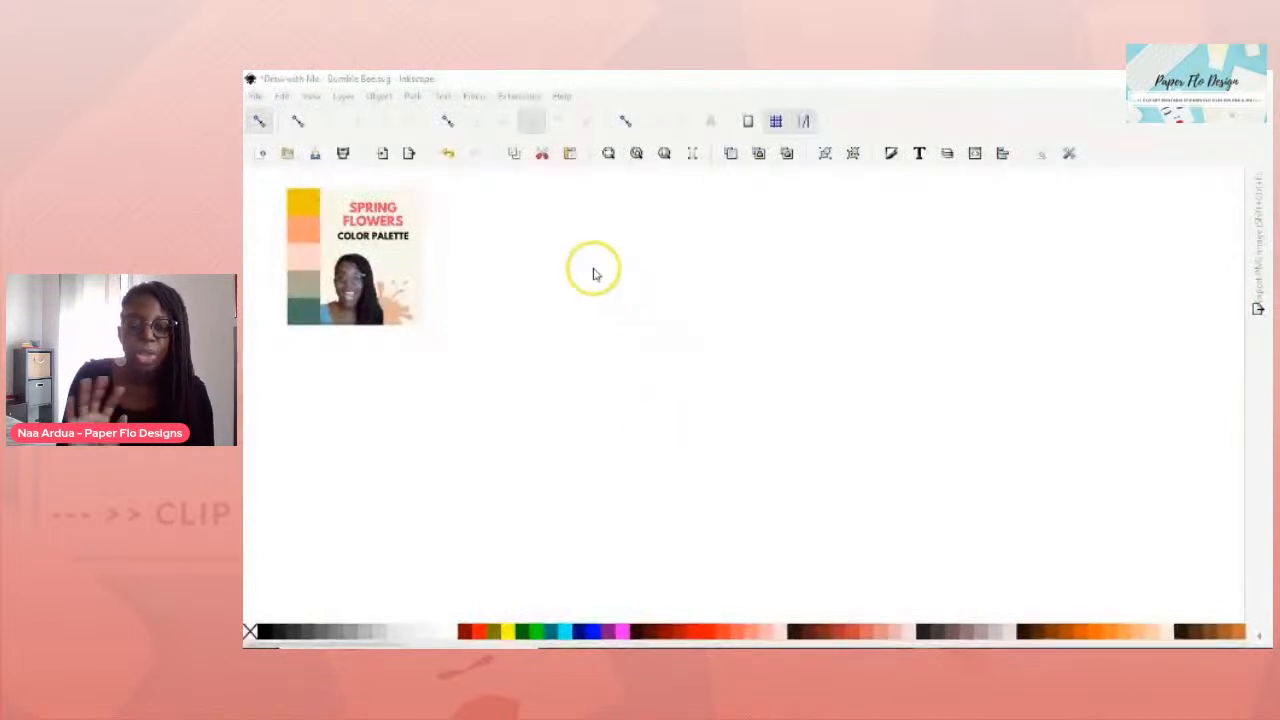
# Draw a small, nearly circular ellipse to the right of the color palette image and fill it black.
pyautogui.moveTo(593, 268); pyautogui.dragTo(650, 320)
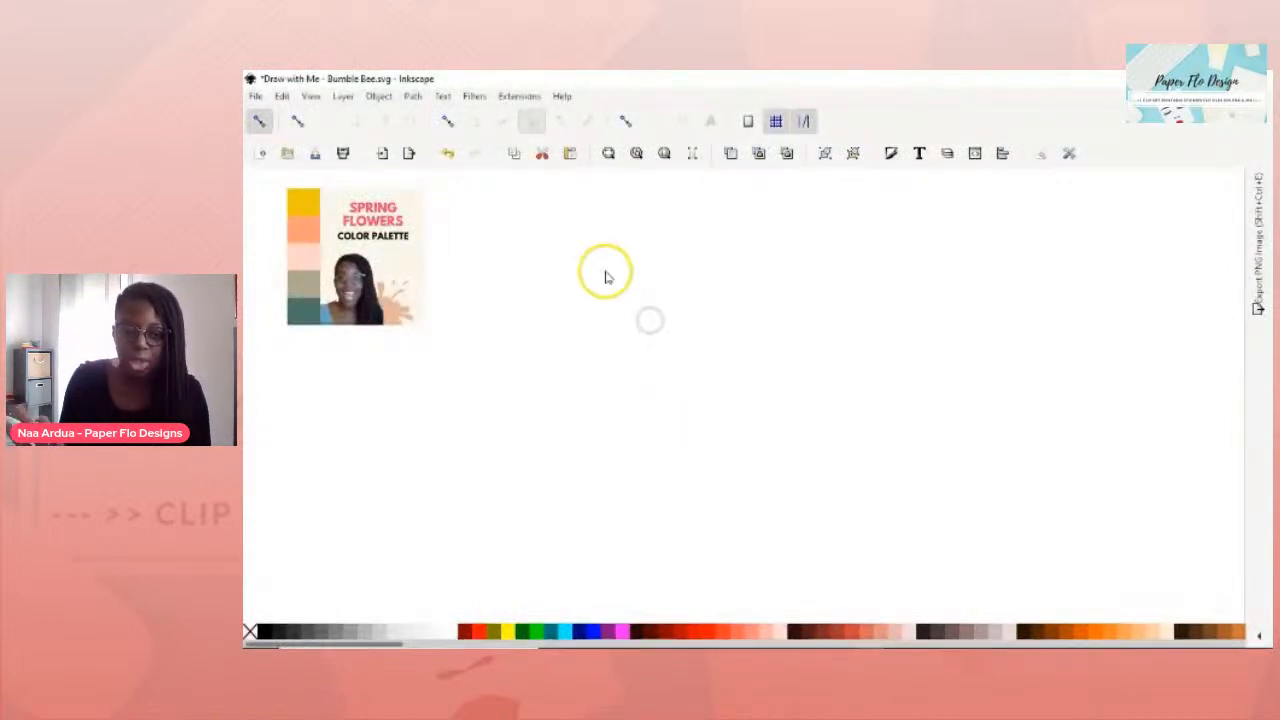
pyautogui.click(584, 268)
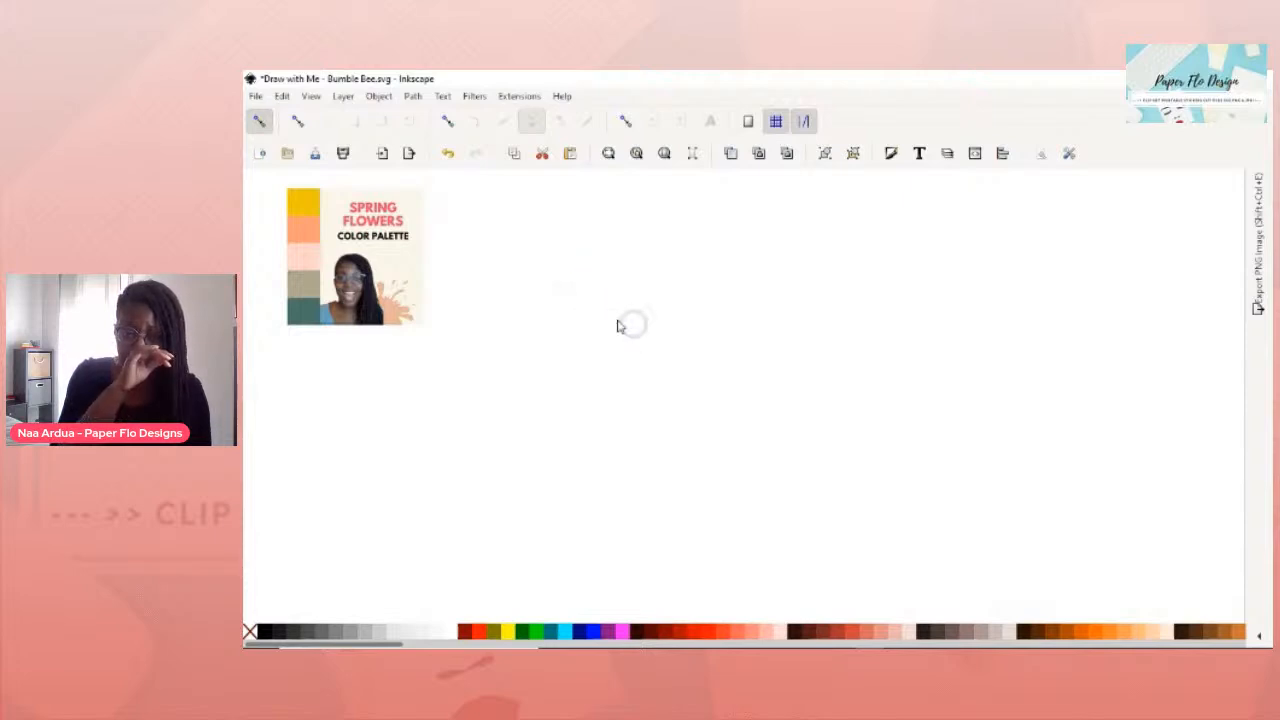
pyautogui.moveTo(578, 268); pyautogui.dragTo(640, 332)
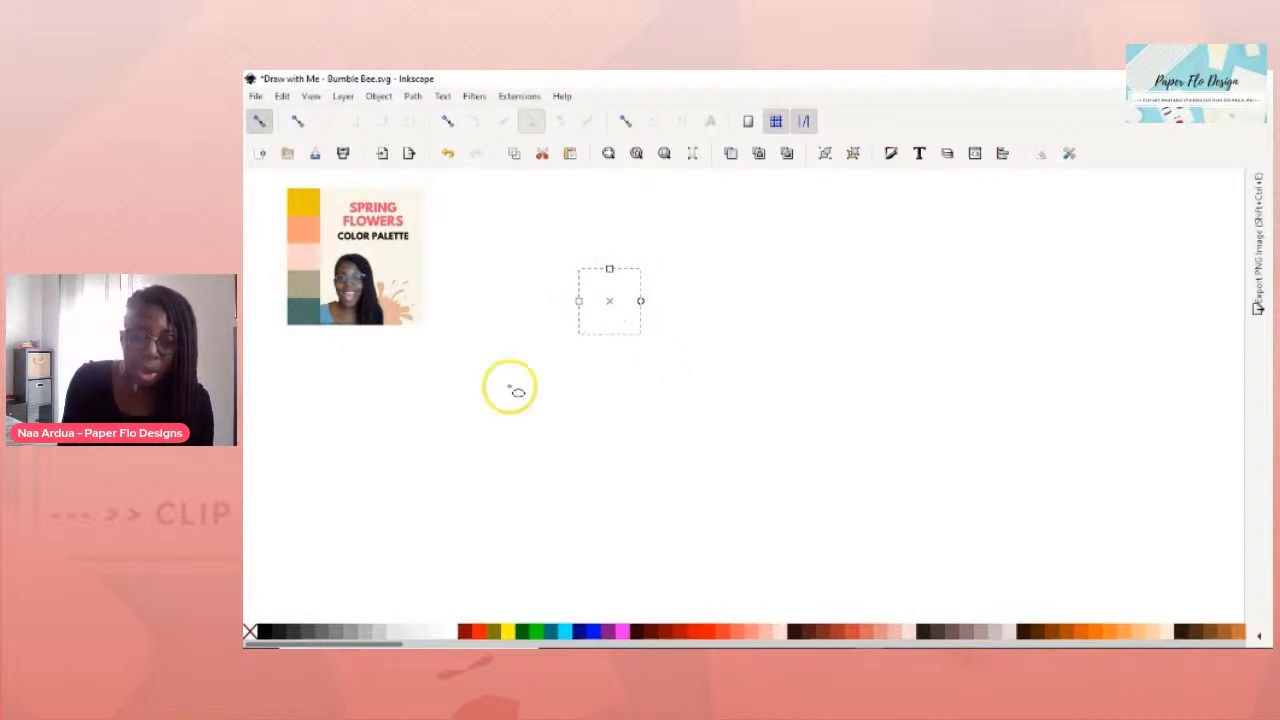
pyautogui.click(265, 632)
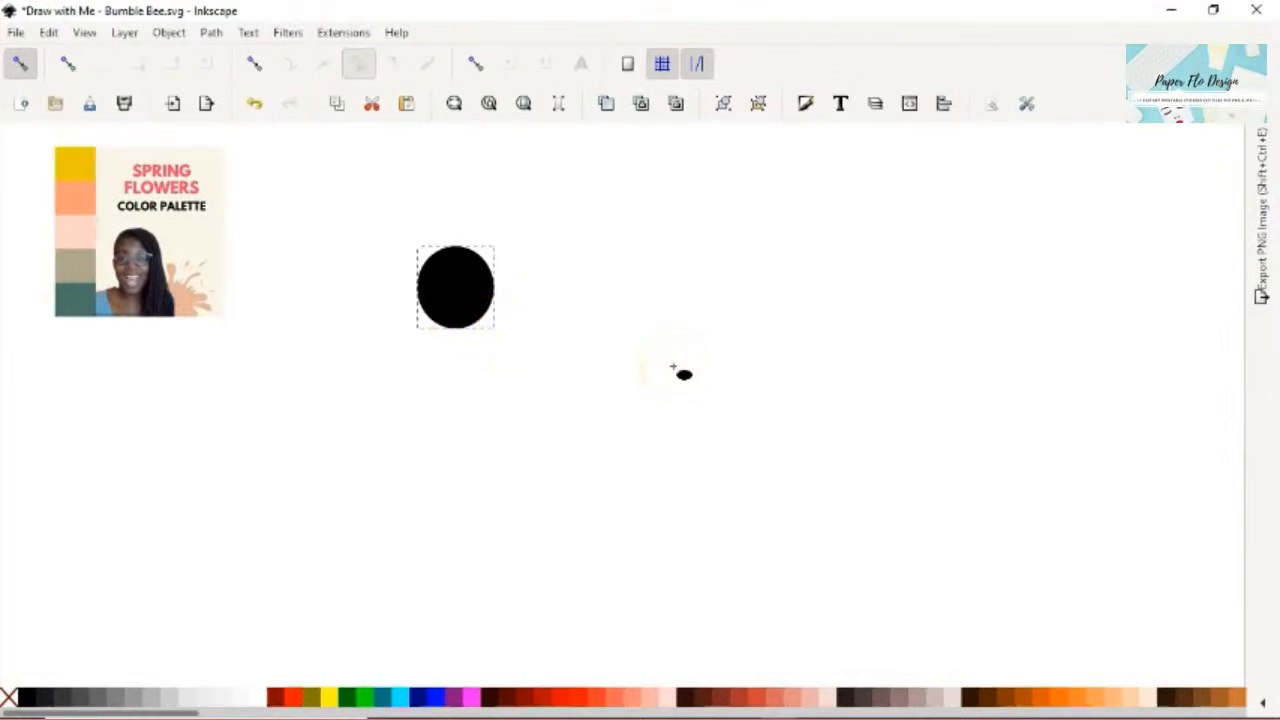
pyautogui.press('s')
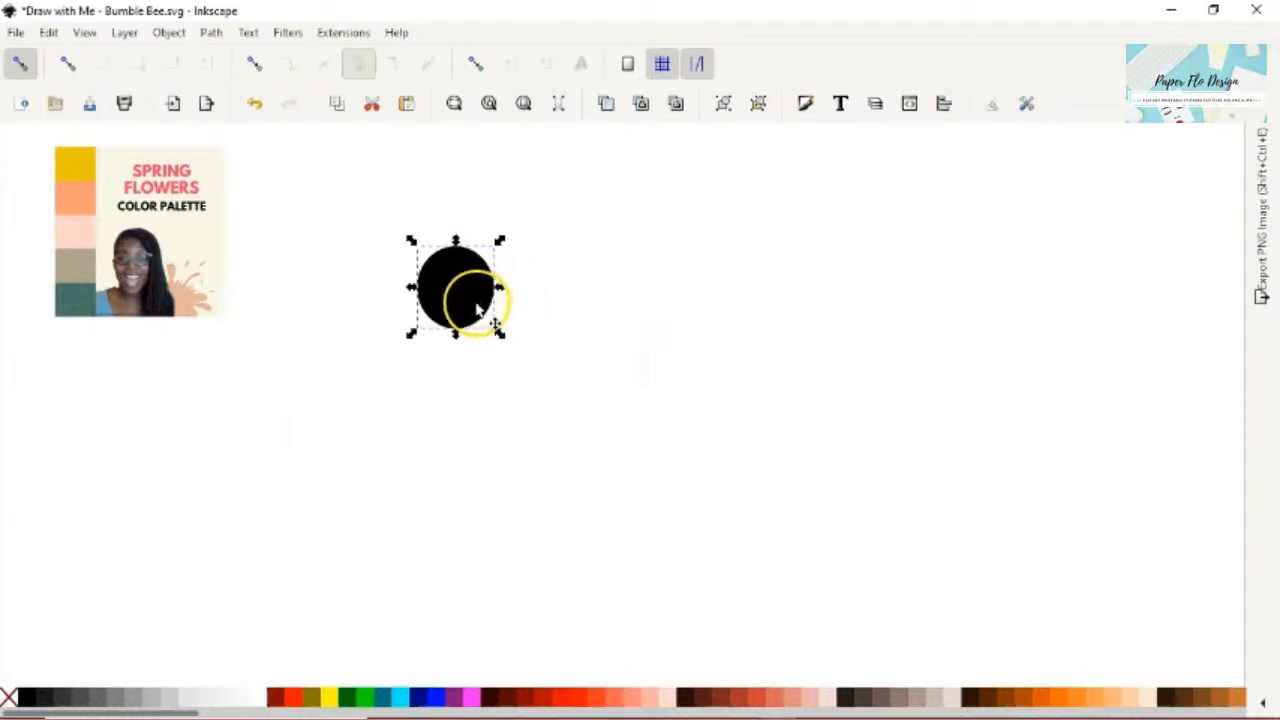
pyautogui.hotkey('ctrl', 'd')
pyautogui.moveTo(490, 316); pyautogui.dragTo(565, 333)
pyautogui.hotkey('ctrl', 'z')
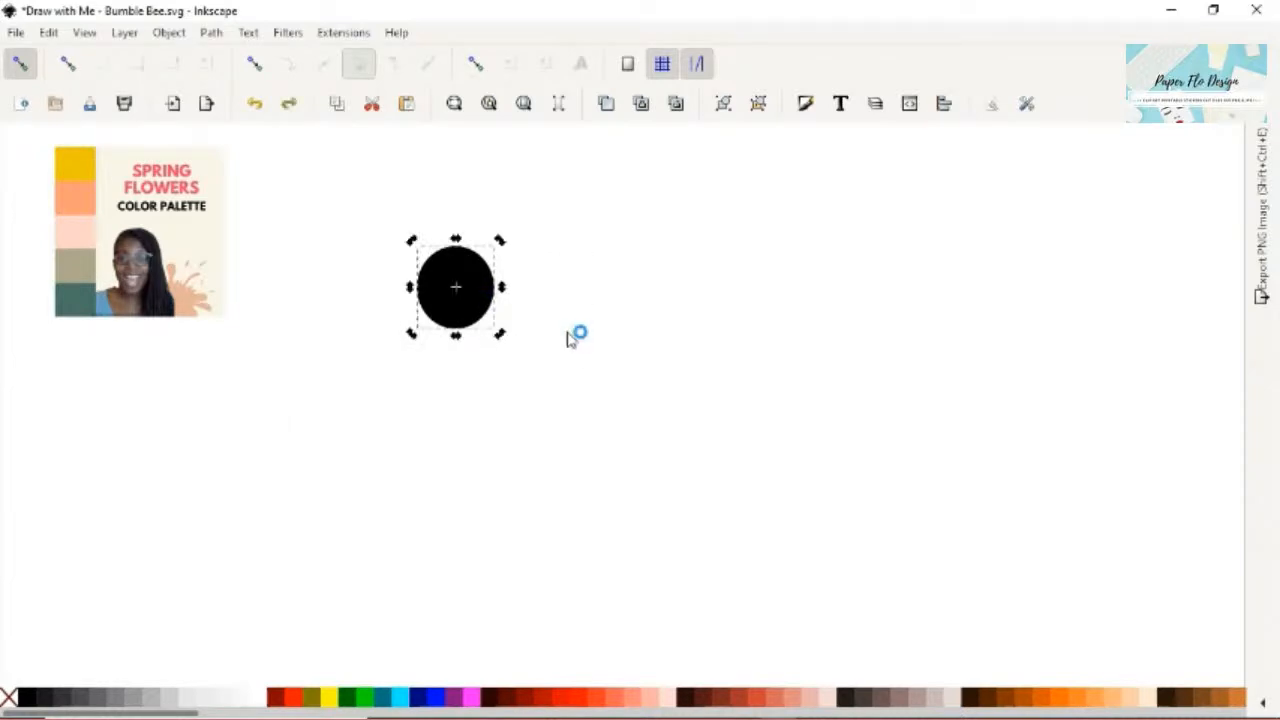
# Make a slightly wider, taller copy of the black circle and place it overlapping the circle's lower part as the bee's body.
pyautogui.click(480, 310)
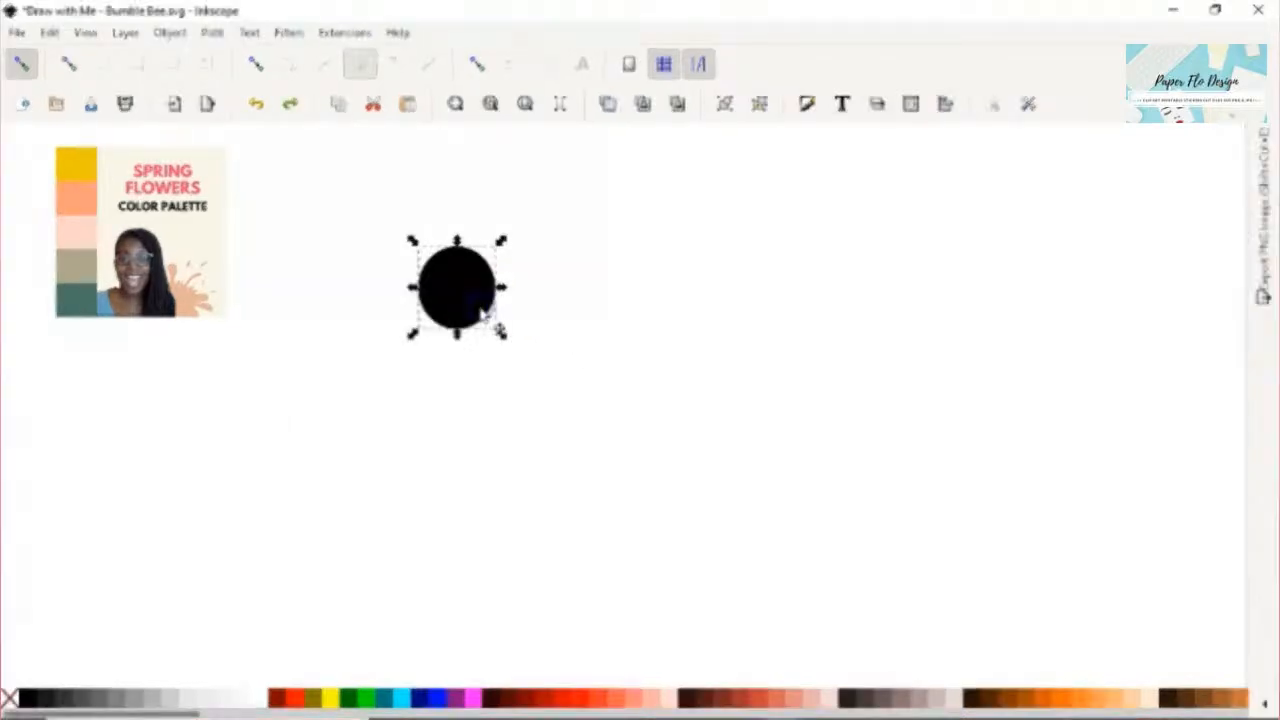
pyautogui.moveTo(504, 337); pyautogui.dragTo(509, 361)
pyautogui.hotkey('ctrl', 'd')
pyautogui.moveTo(471, 314); pyautogui.dragTo(471, 372)
pyautogui.click(520, 358)
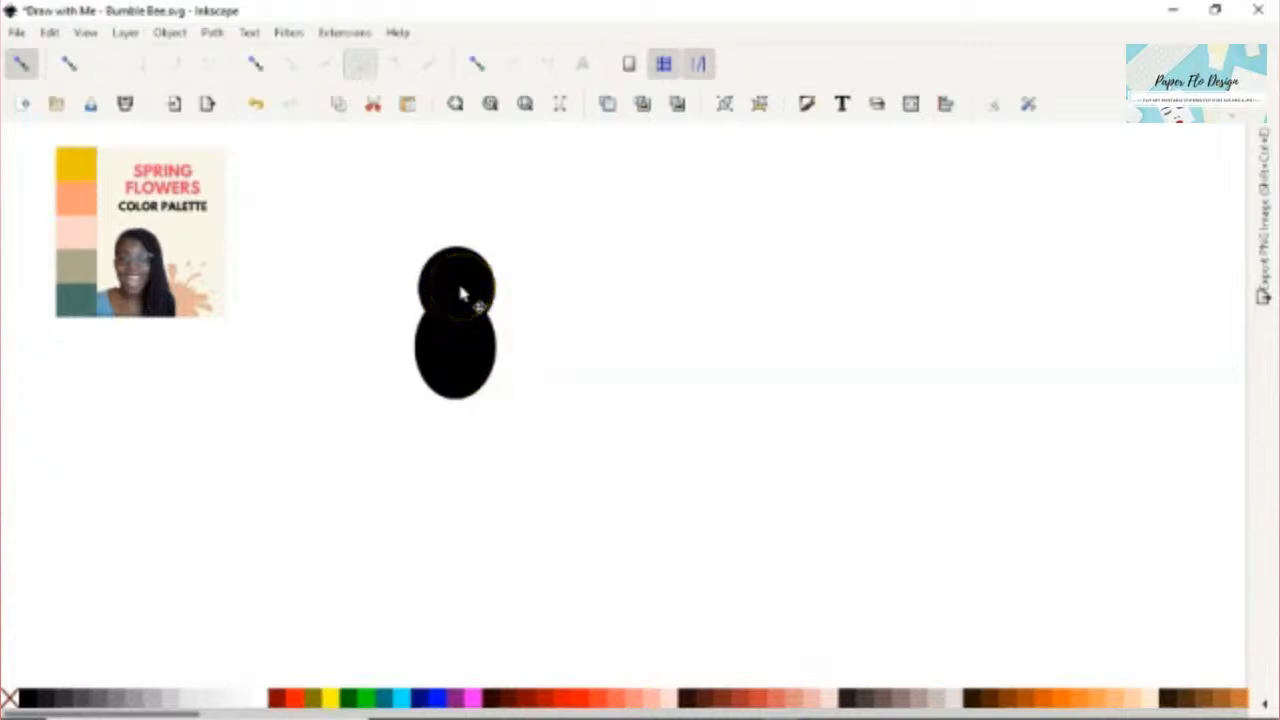
# Place a copy of the black body oval to the right of the bee's body.
pyautogui.click(481, 358)
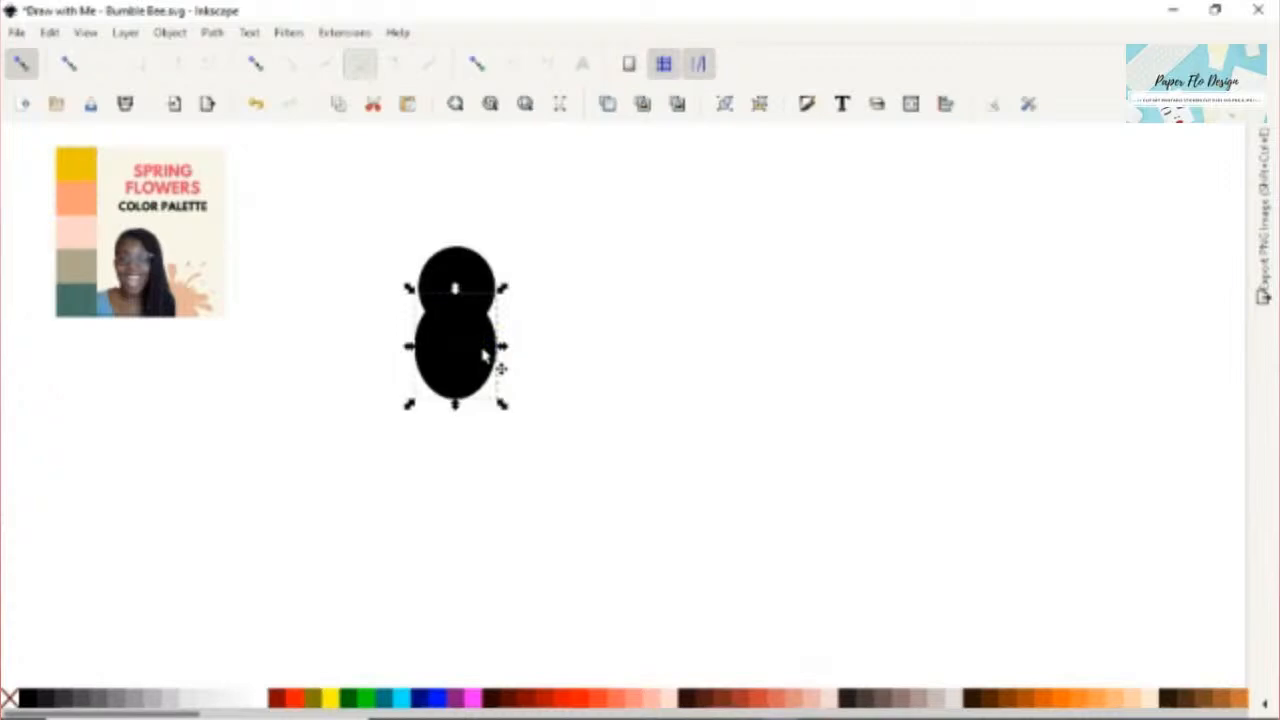
pyautogui.moveTo(470, 352); pyautogui.dragTo(603, 348)
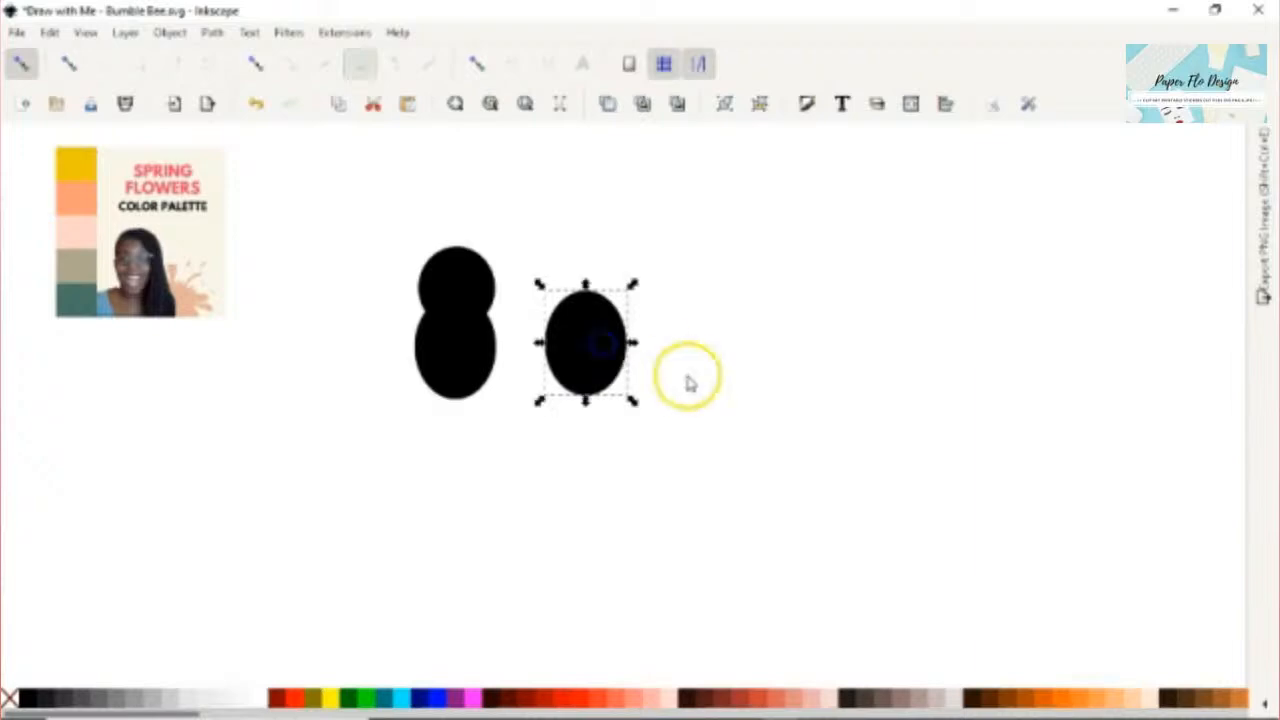
pyautogui.click(587, 361)
pyautogui.click(587, 361)
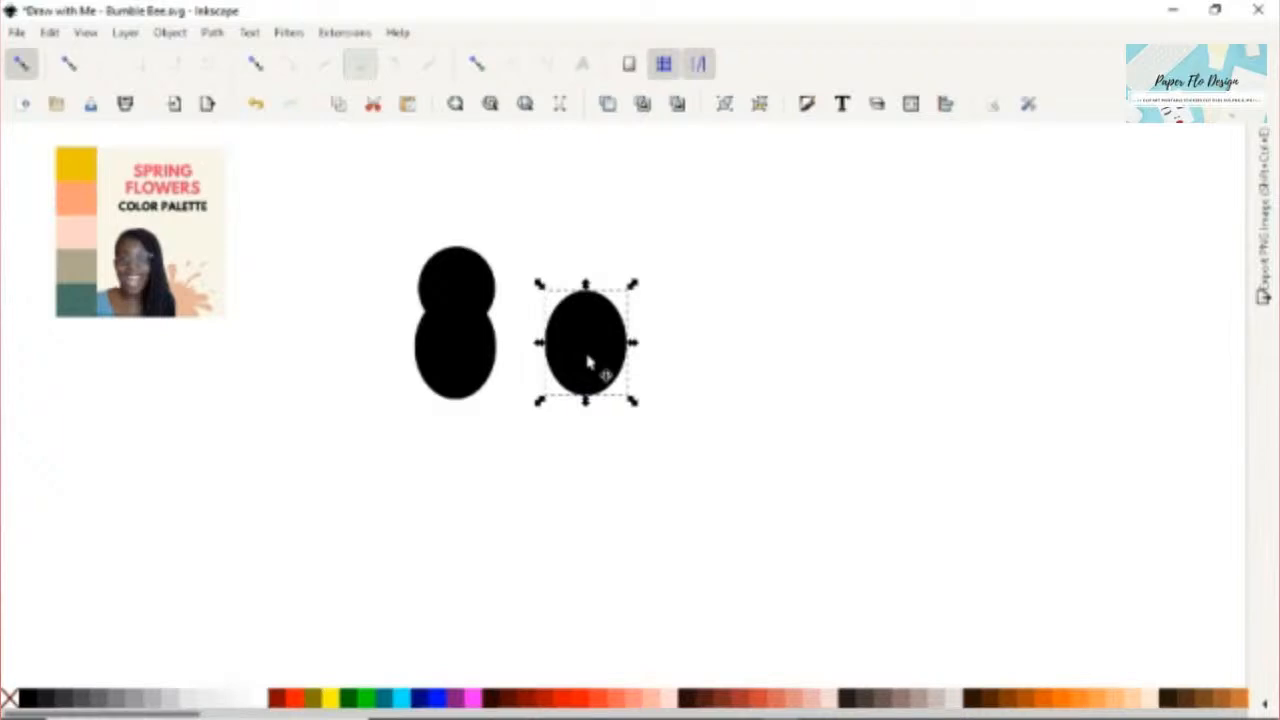
# Fill a duplicate of the separate black oval with the yellow sampled from the color palette image.
pyautogui.click(587, 362)
pyautogui.press('z')
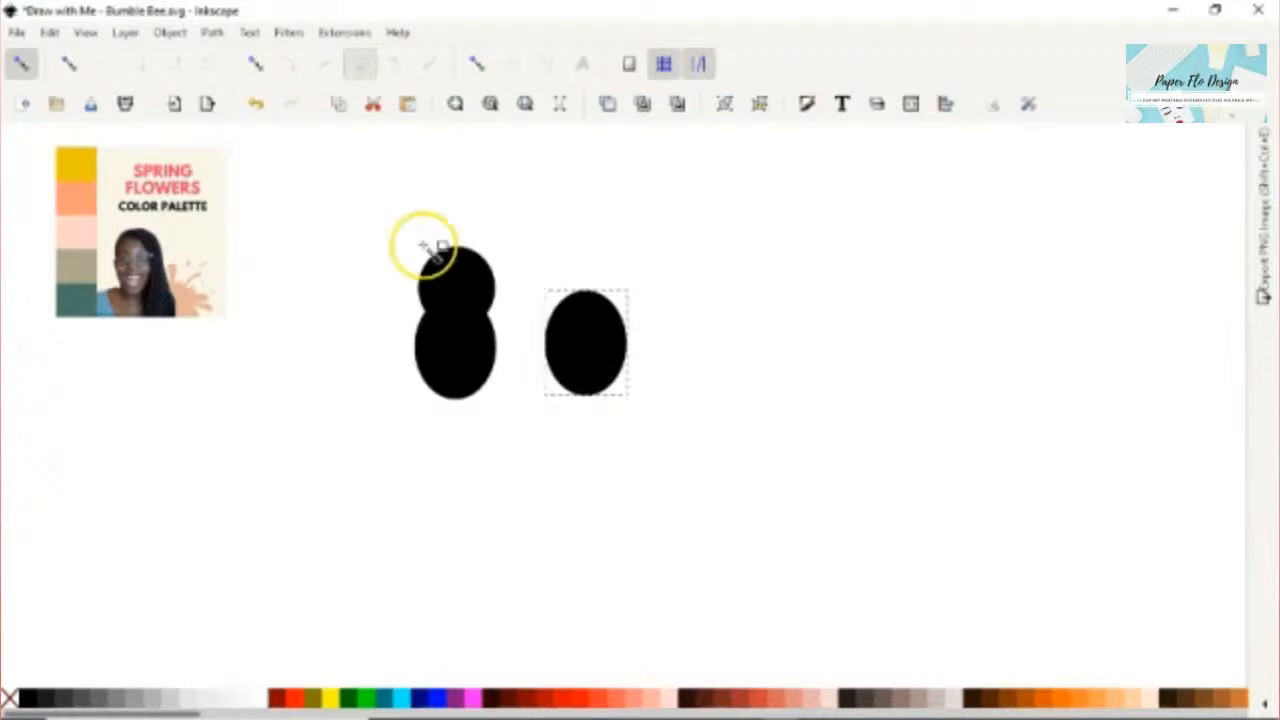
pyautogui.click(82, 162)
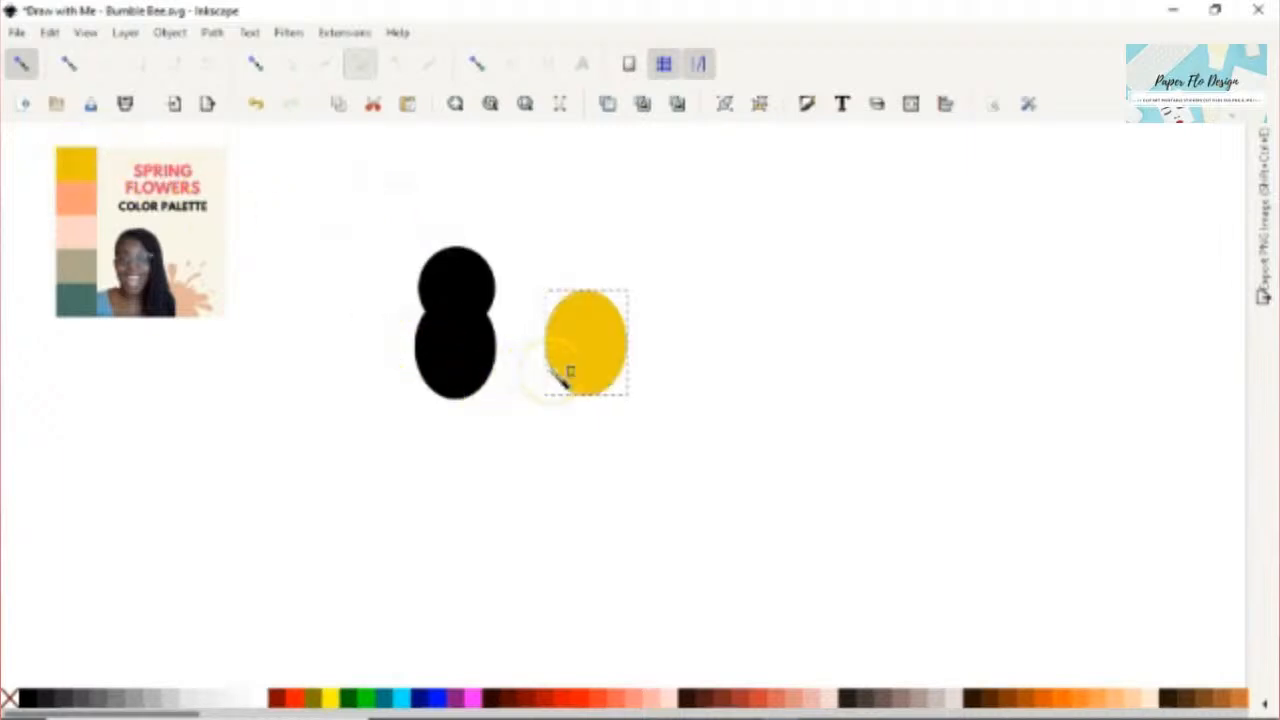
pyautogui.press('s')
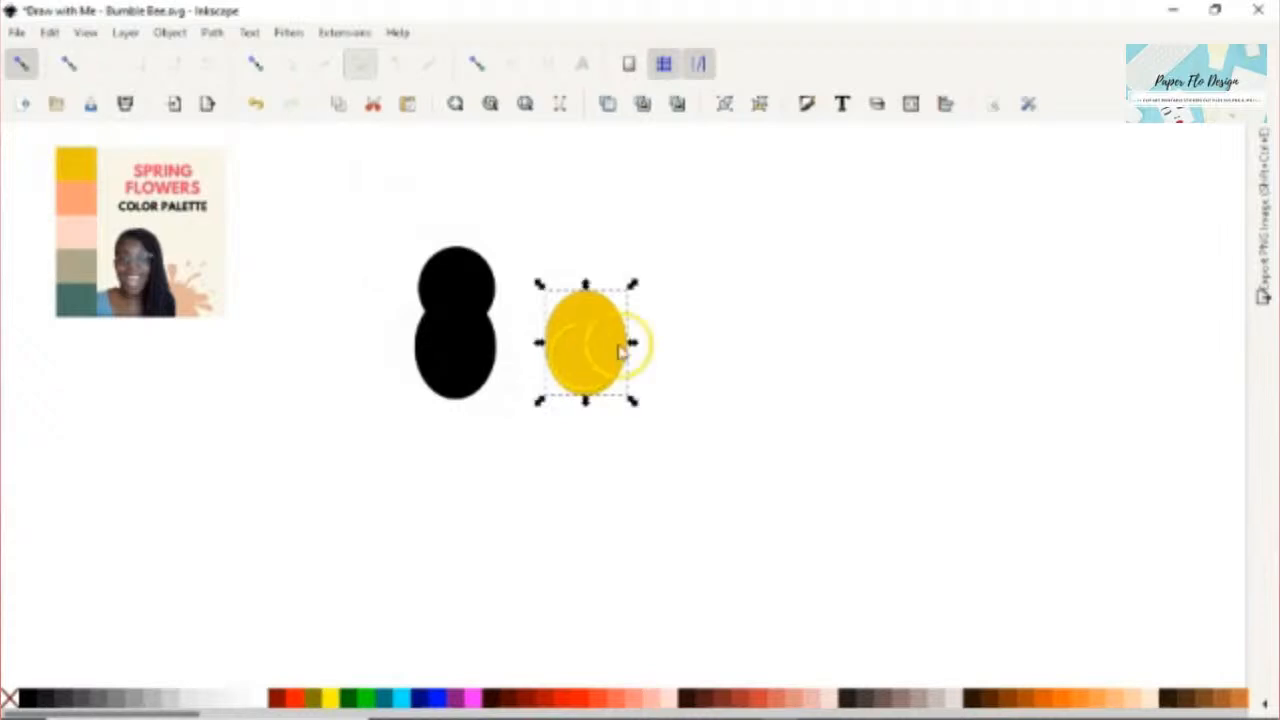
# Offset the yellow oval slightly down and to the right of the black oval, leaving a thin black crescent exposed.
pyautogui.moveTo(605, 348); pyautogui.dragTo(679, 364)
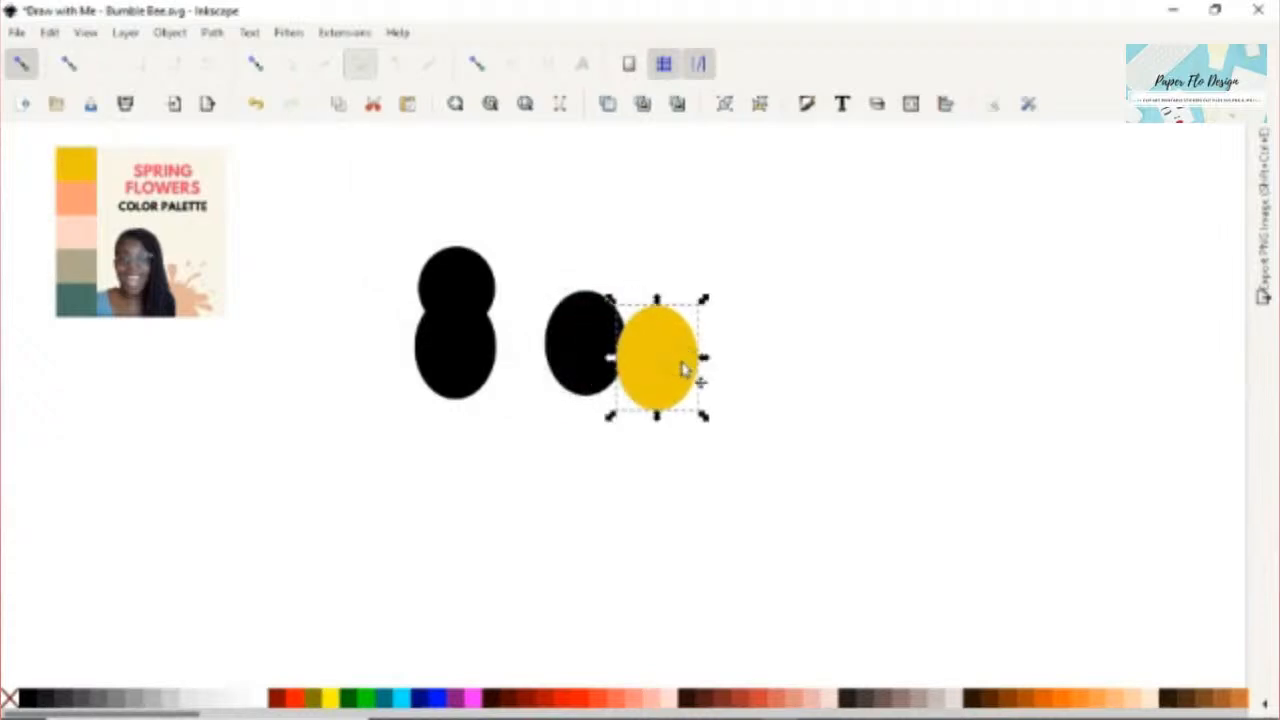
pyautogui.hotkey('ctrl', 'z')
pyautogui.moveTo(603, 347); pyautogui.dragTo(609, 357)
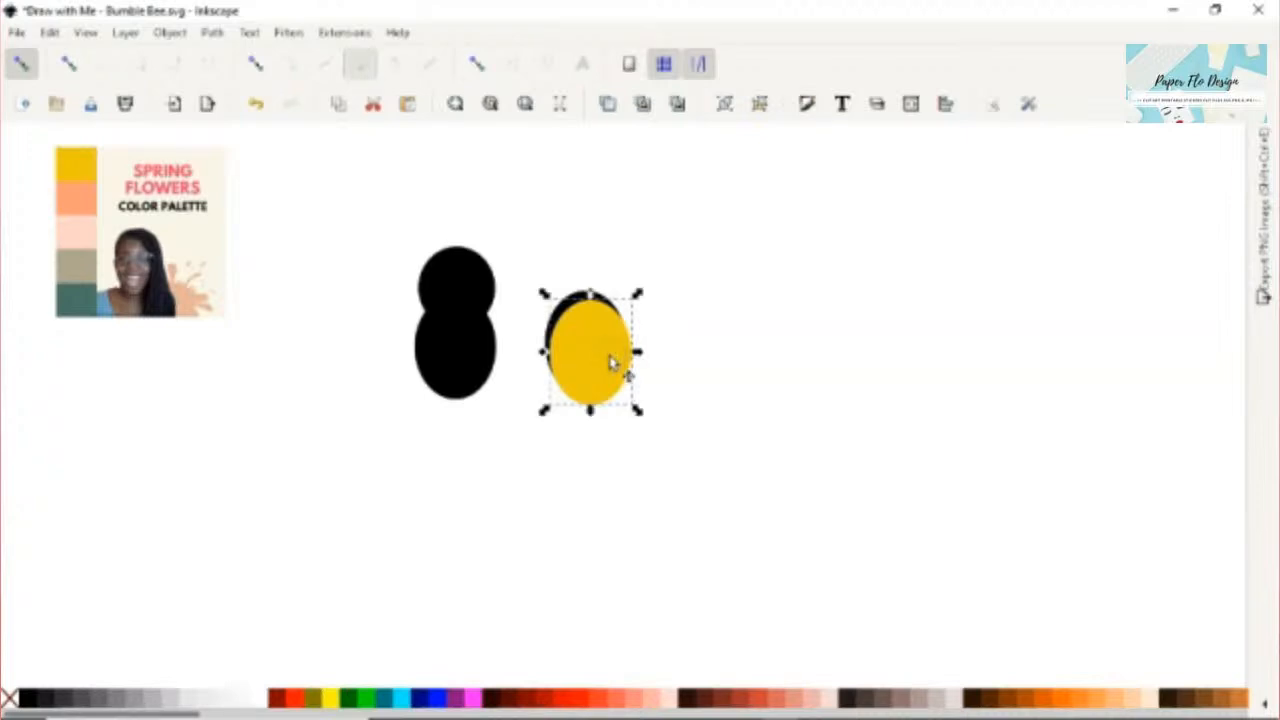
pyautogui.moveTo(615, 358); pyautogui.dragTo(612, 344)
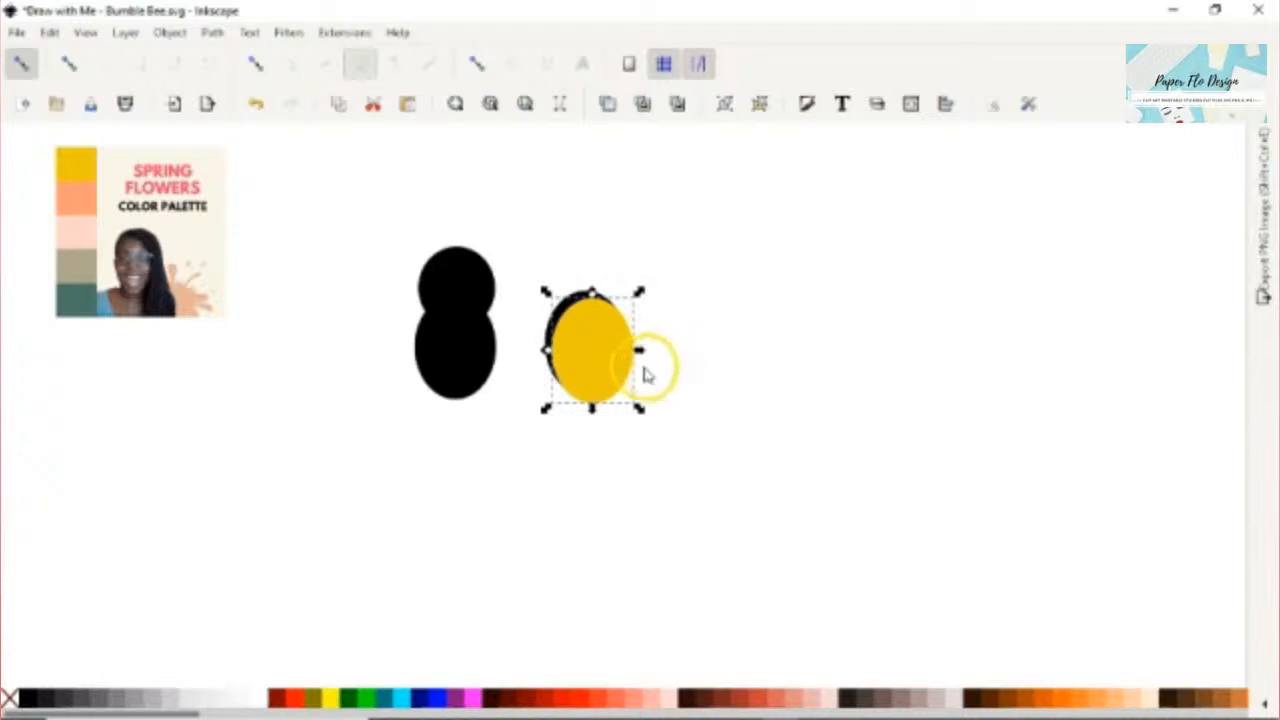
pyautogui.click(676, 340)
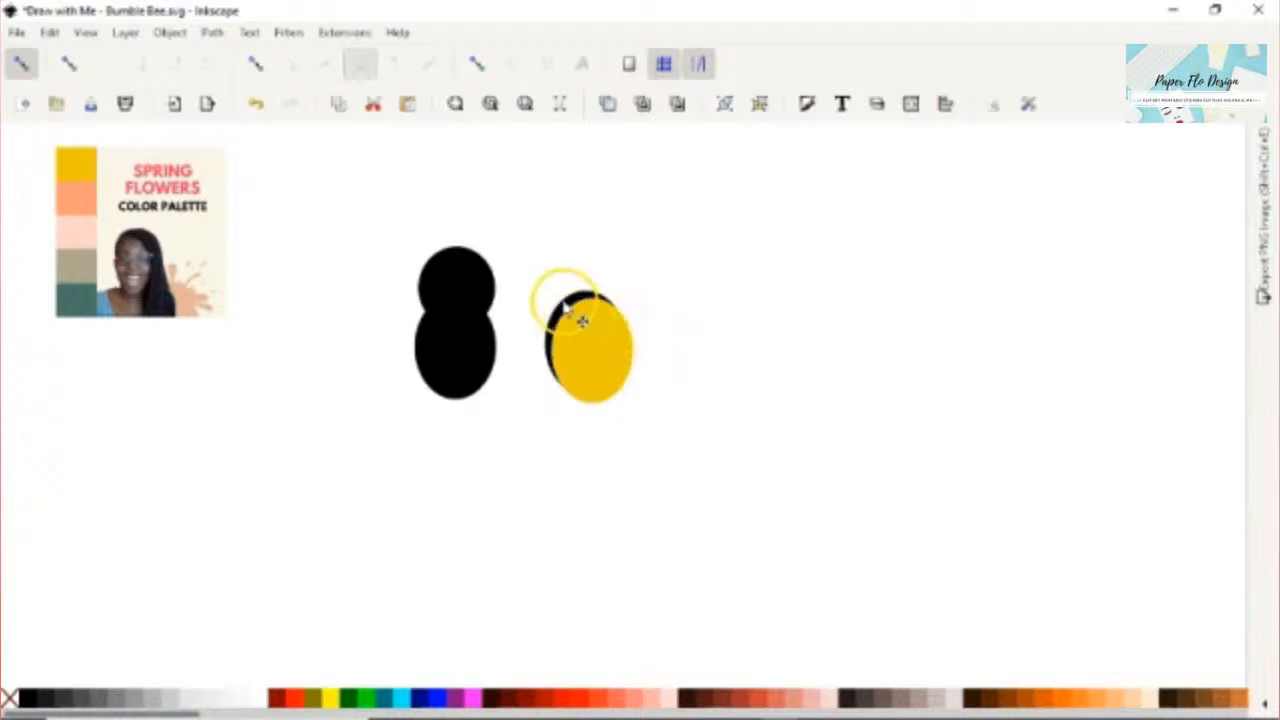
# Try subtracting the yellow oval from the black oval with Difference, and undo the operation.
pyautogui.moveTo(527, 260); pyautogui.dragTo(664, 444)
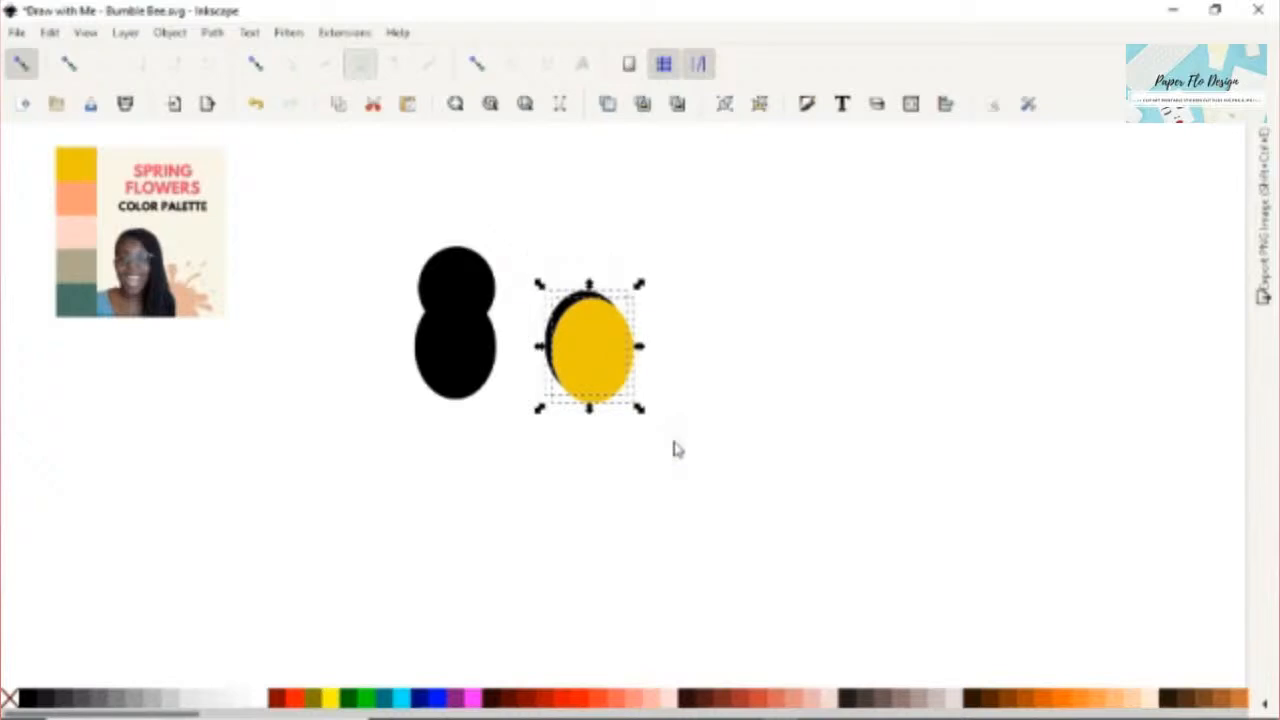
pyautogui.hotkey('ctrl', '-')
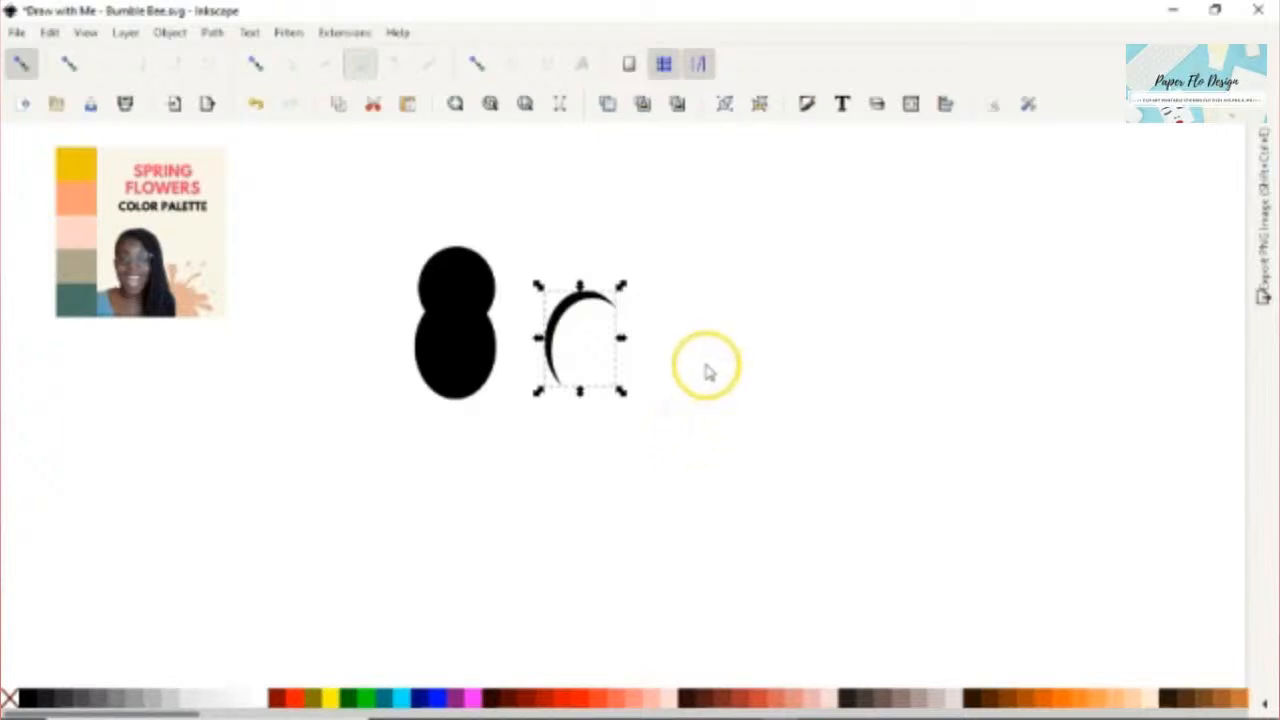
pyautogui.hotkey('ctrl', 'z')
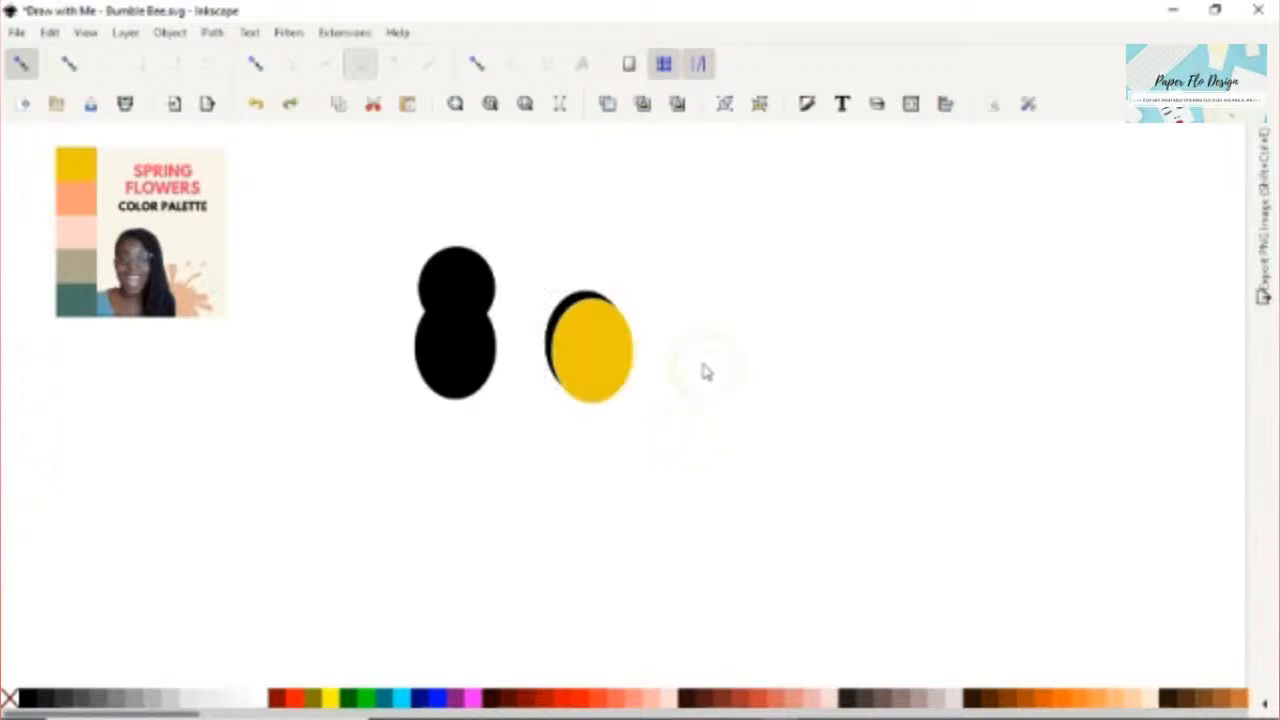
# Place a duplicate of the yellow oval in the empty area to the lower right of the overlapping ovals.
pyautogui.click(612, 358)
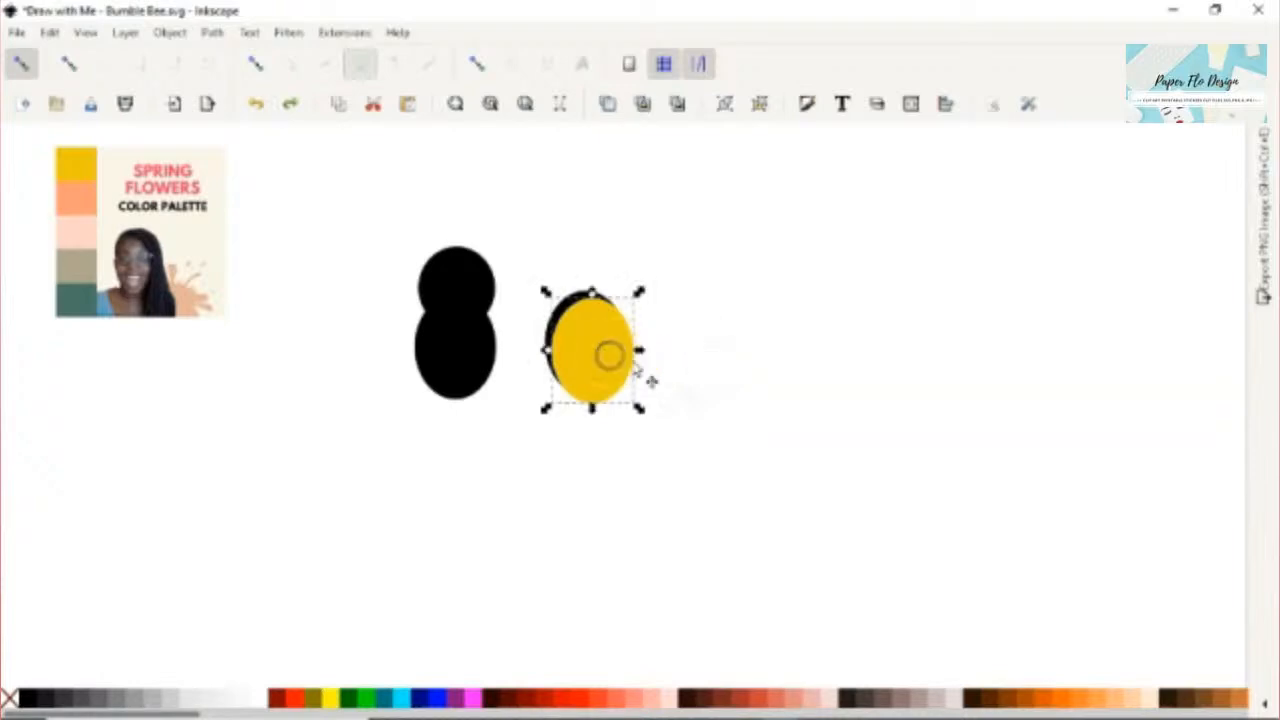
pyautogui.click(638, 378)
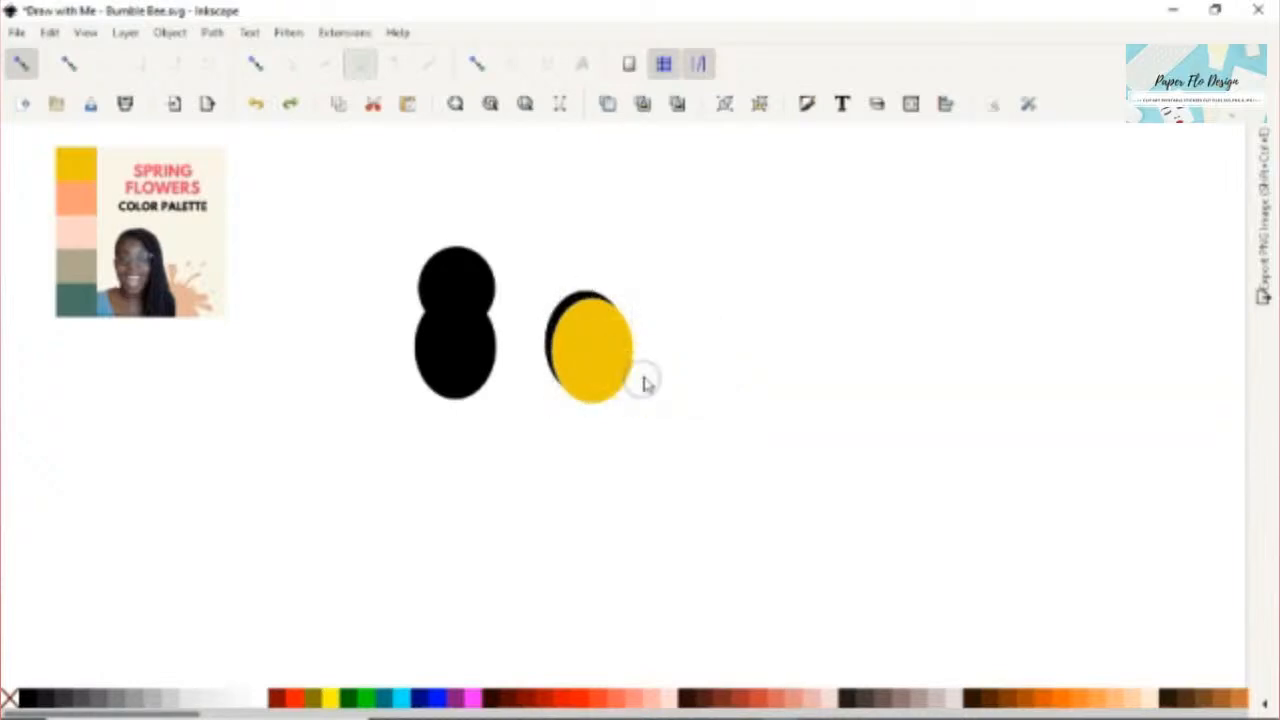
pyautogui.click(610, 364)
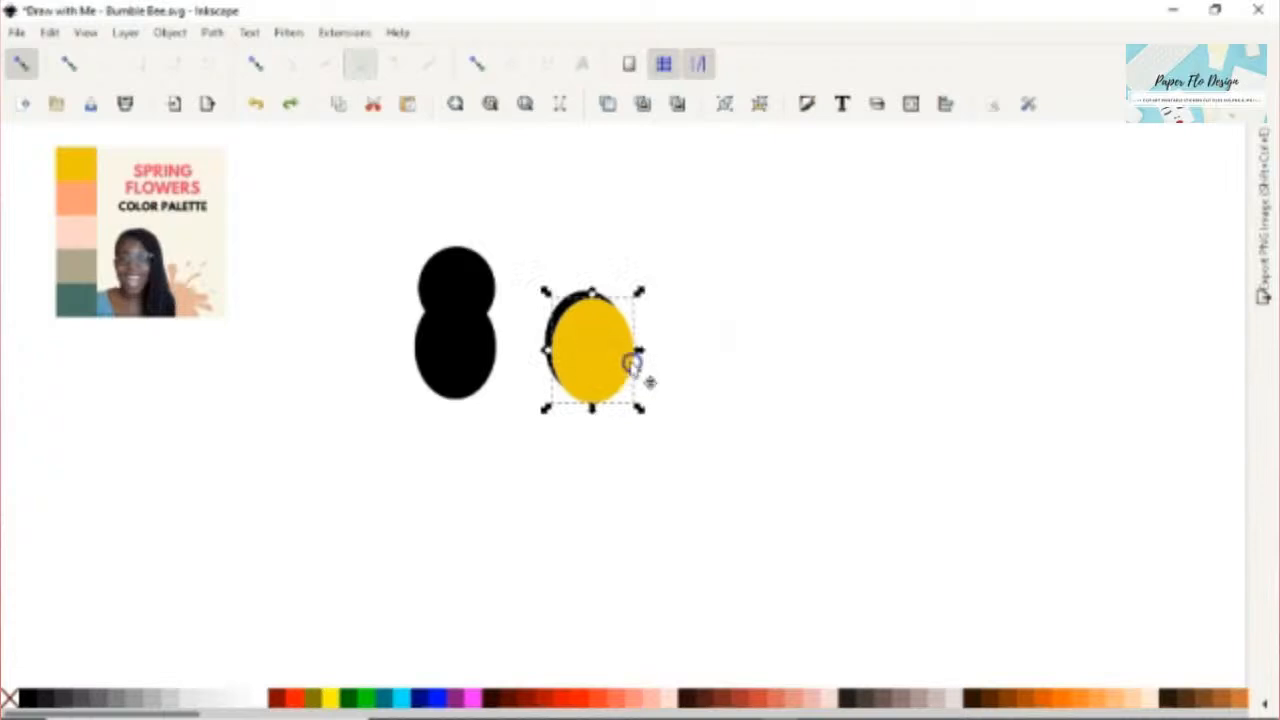
pyautogui.moveTo(612, 350); pyautogui.dragTo(741, 384)
# Subtract the overlapping yellow oval from the black oval with Difference to cut a thin black crescent.
pyautogui.click(567, 245)
pyautogui.moveTo(529, 238); pyautogui.dragTo(660, 468)
pyautogui.click(703, 470)
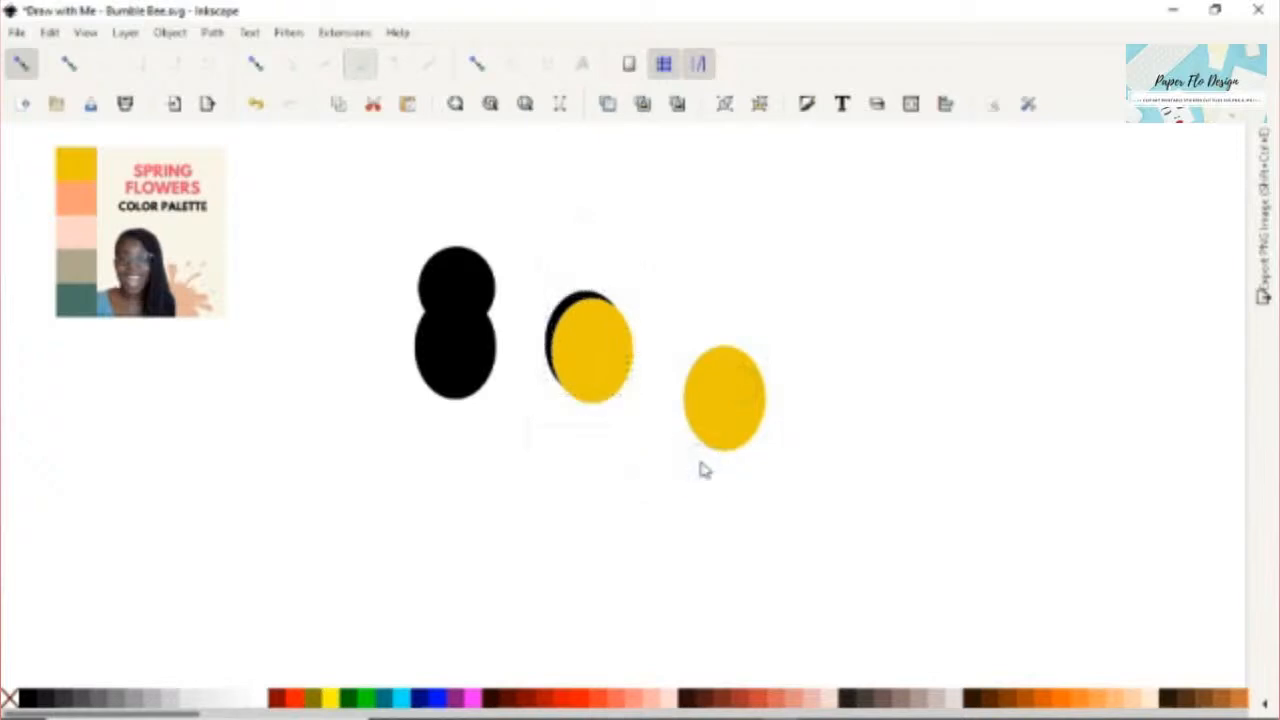
pyautogui.moveTo(514, 238); pyautogui.dragTo(657, 467)
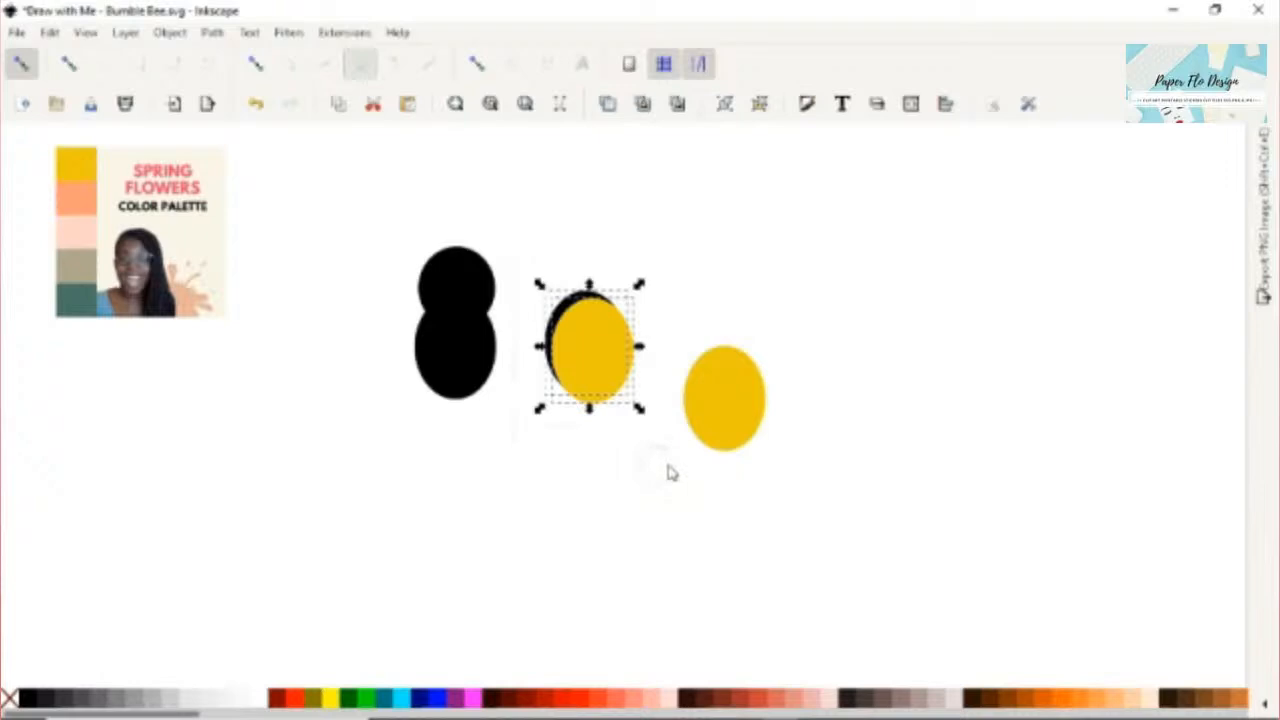
pyautogui.hotkey('ctrl', '-')
pyautogui.click(588, 320)
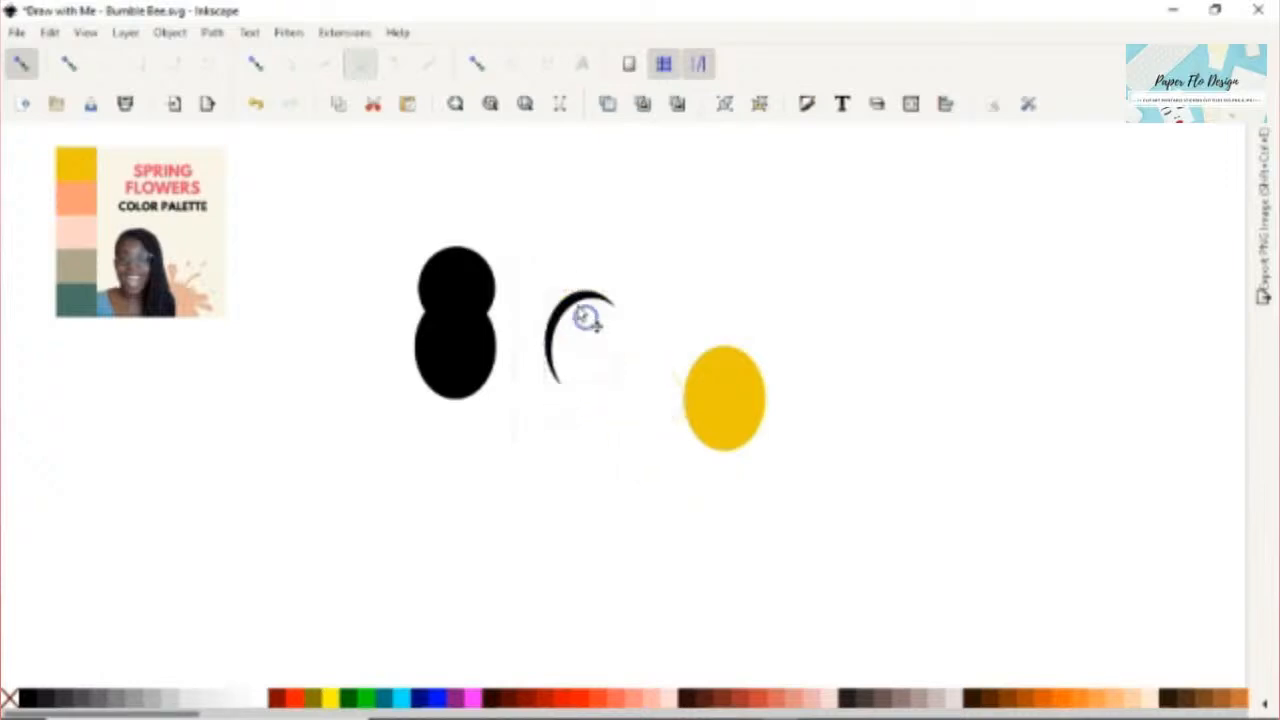
# Place a duplicate of the yellow oval against the crescent's open side and fill it with black sampled from the bee's body.
pyautogui.click(714, 398)
pyautogui.click(714, 398)
pyautogui.hotkey('ctrl', 'd')
pyautogui.moveTo(731, 409); pyautogui.dragTo(632, 356)
pyautogui.press('d')
pyautogui.click(492, 342)
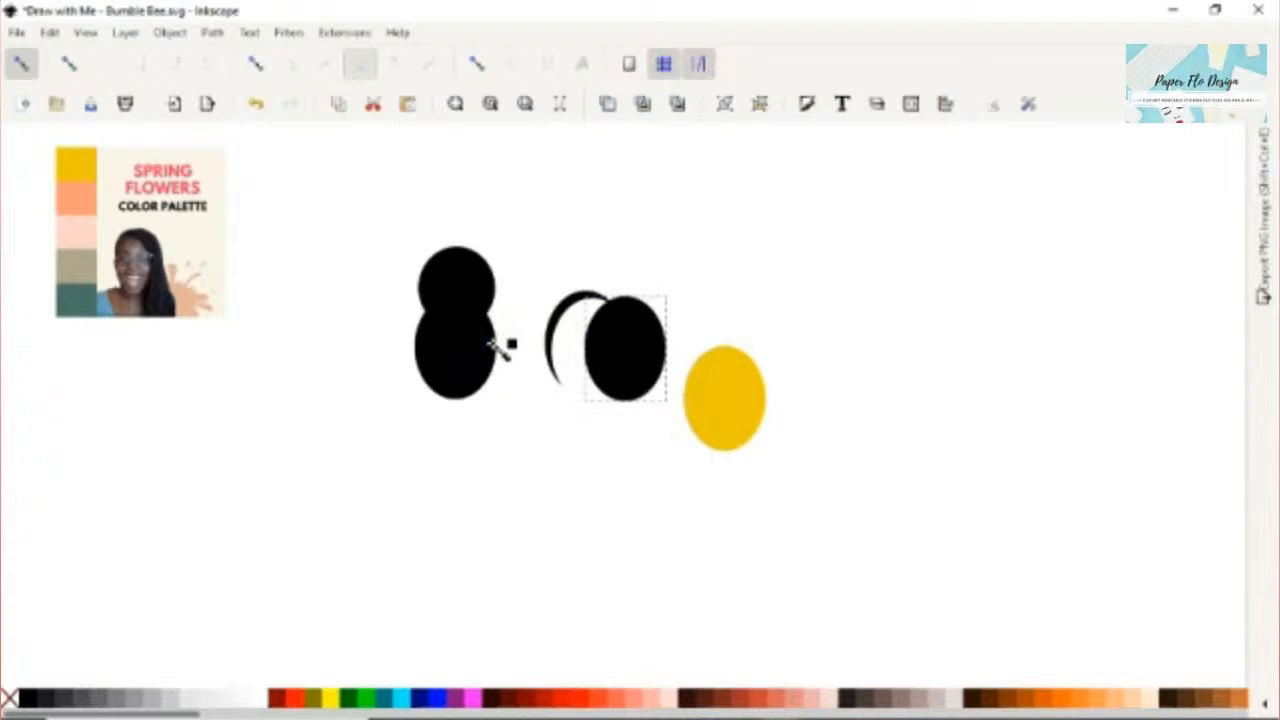
pyautogui.press('s')
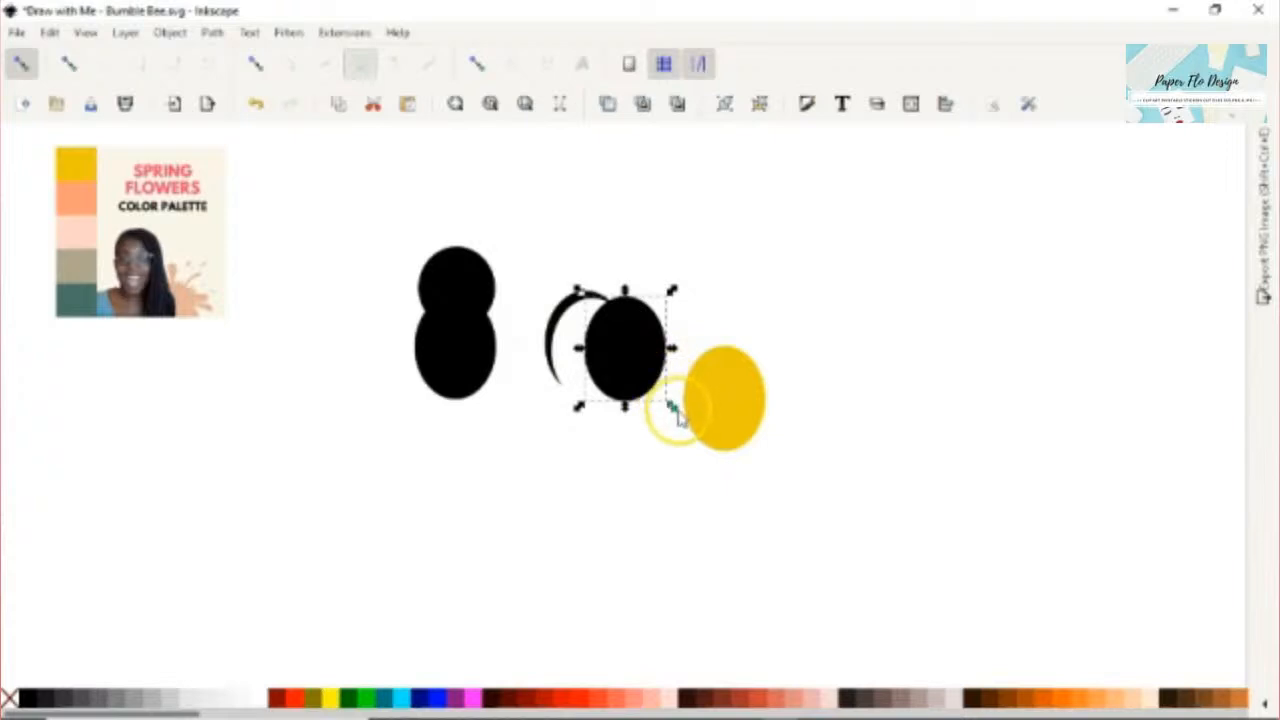
pyautogui.moveTo(673, 409); pyautogui.dragTo(673, 409)
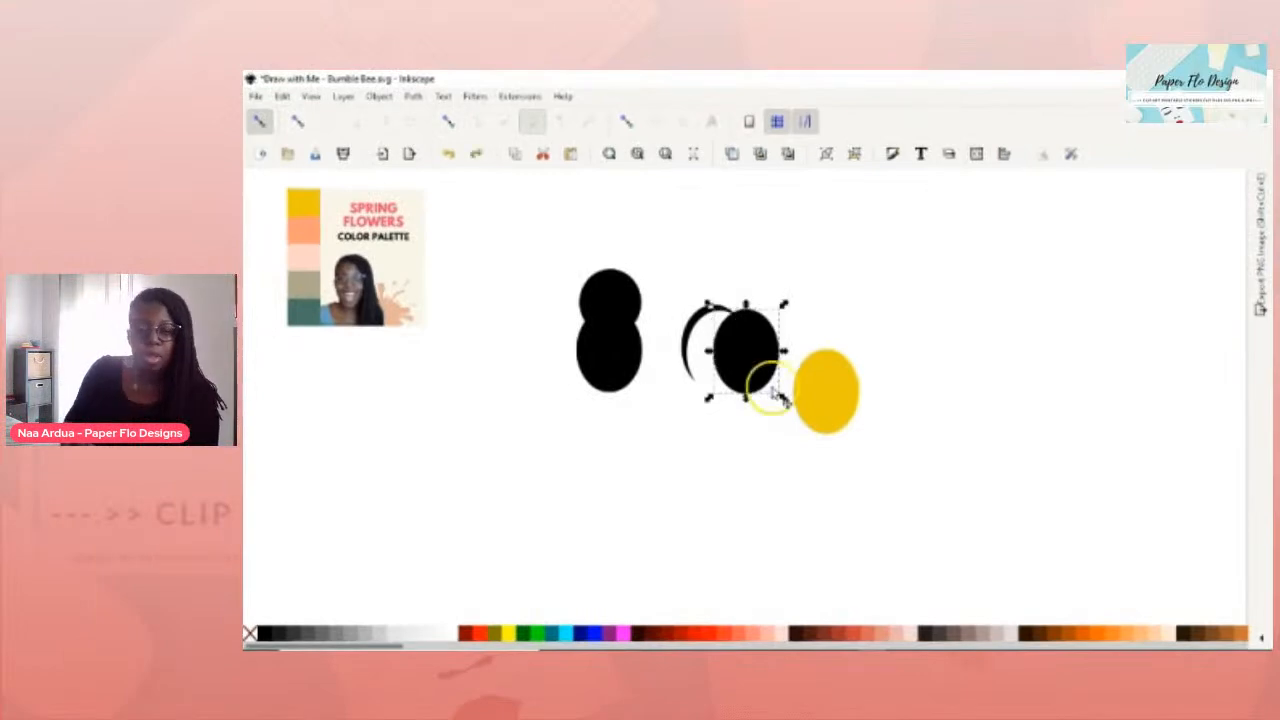
# Shrink the black oval to a small one near the crescent's upper tip, and narrow both shapes together horizontally.
pyautogui.moveTo(782, 395); pyautogui.dragTo(745, 342)
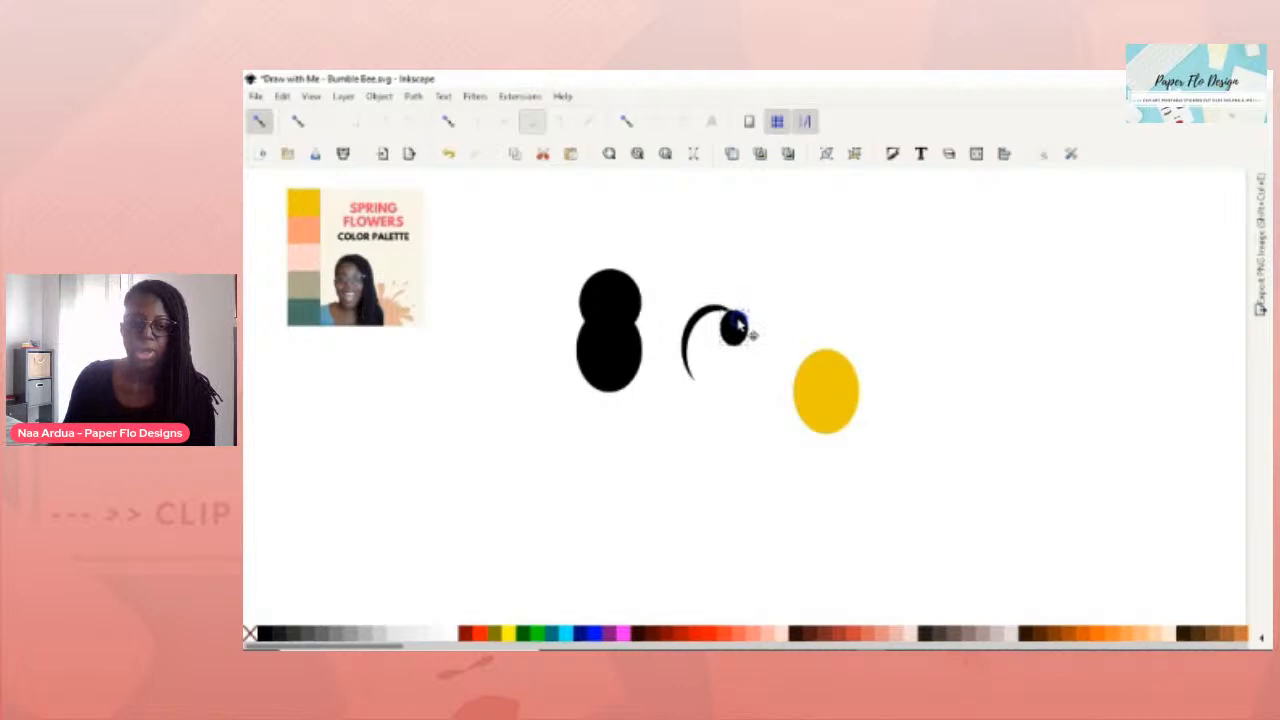
pyautogui.keyDown('shift'); pyautogui.click(683, 345); pyautogui.keyUp('shift')
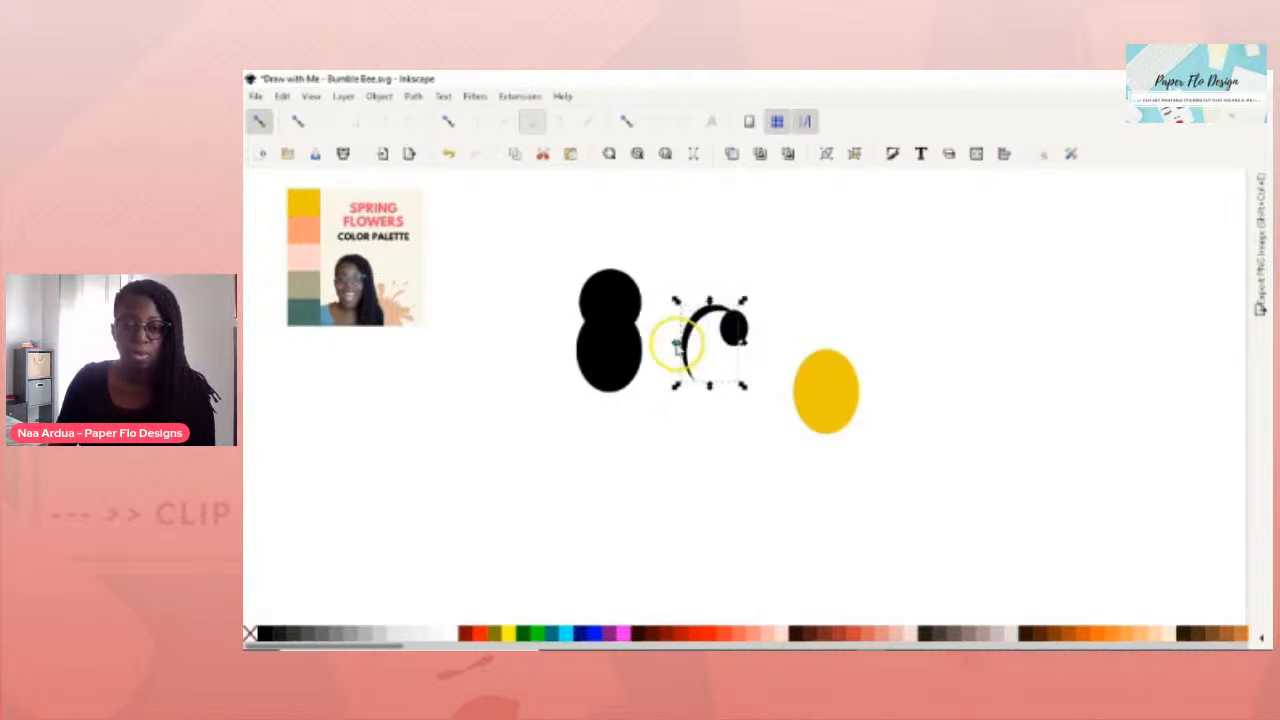
pyautogui.moveTo(677, 345); pyautogui.dragTo(689, 347)
# Scale the small black oval down further and seat it on the crescent's upper tip as the antenna's knob.
pyautogui.click(731, 327)
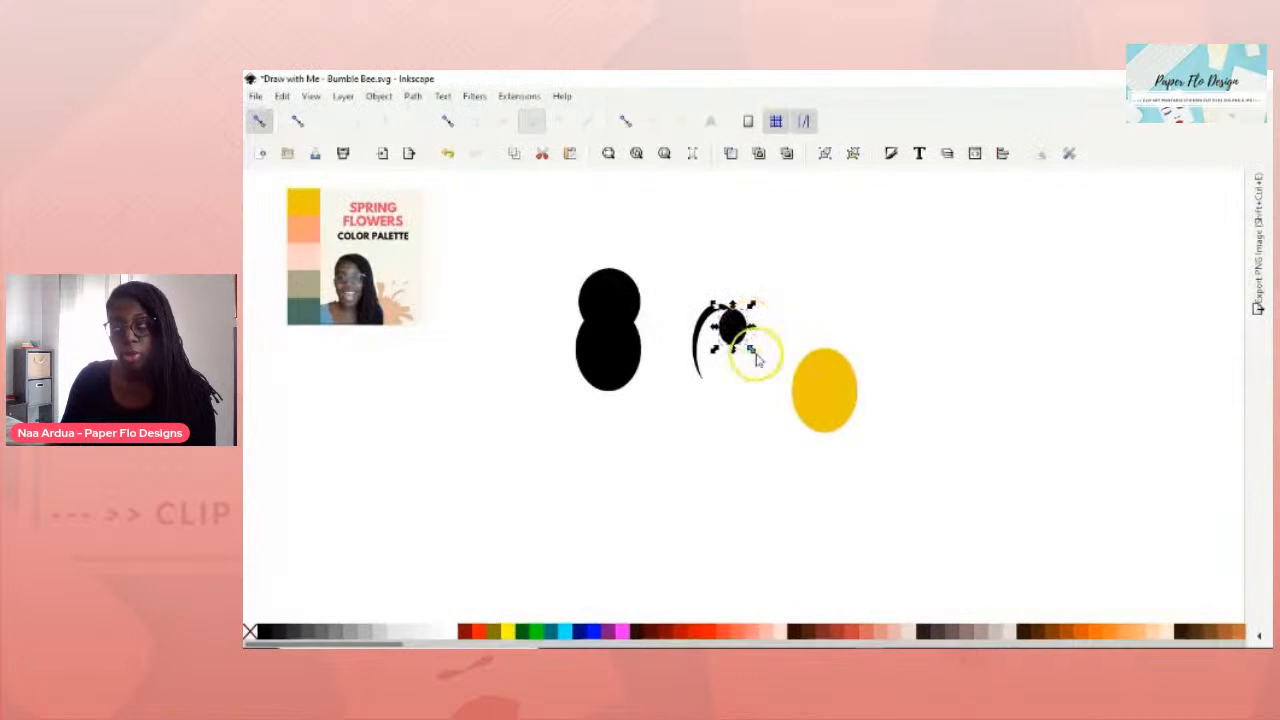
pyautogui.moveTo(752, 349); pyautogui.dragTo(749, 346)
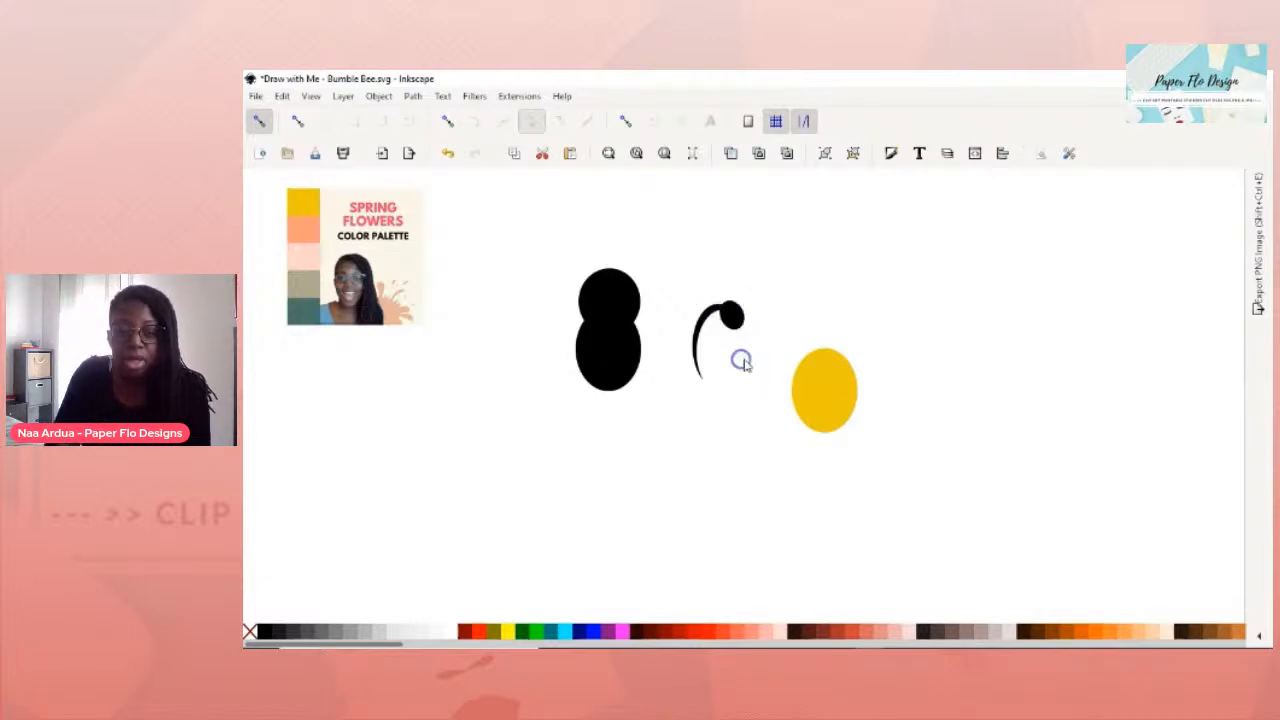
pyautogui.click(742, 318)
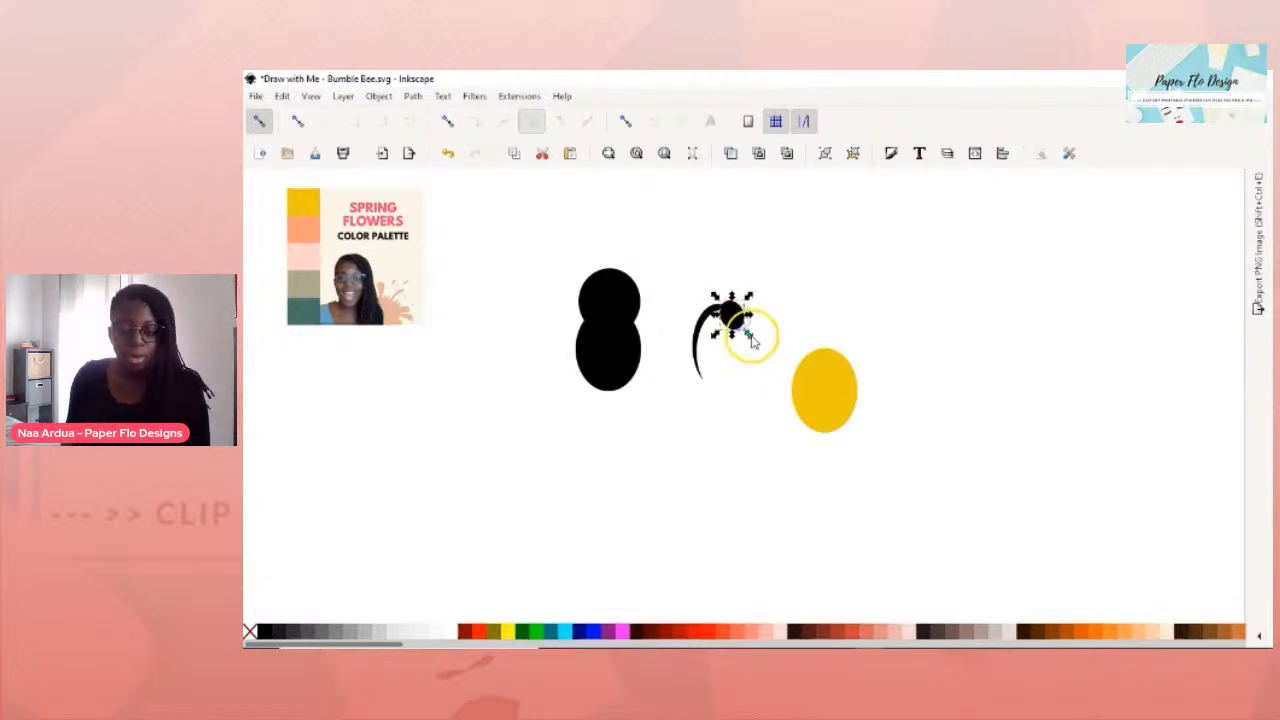
pyautogui.moveTo(749, 336); pyautogui.dragTo(743, 337)
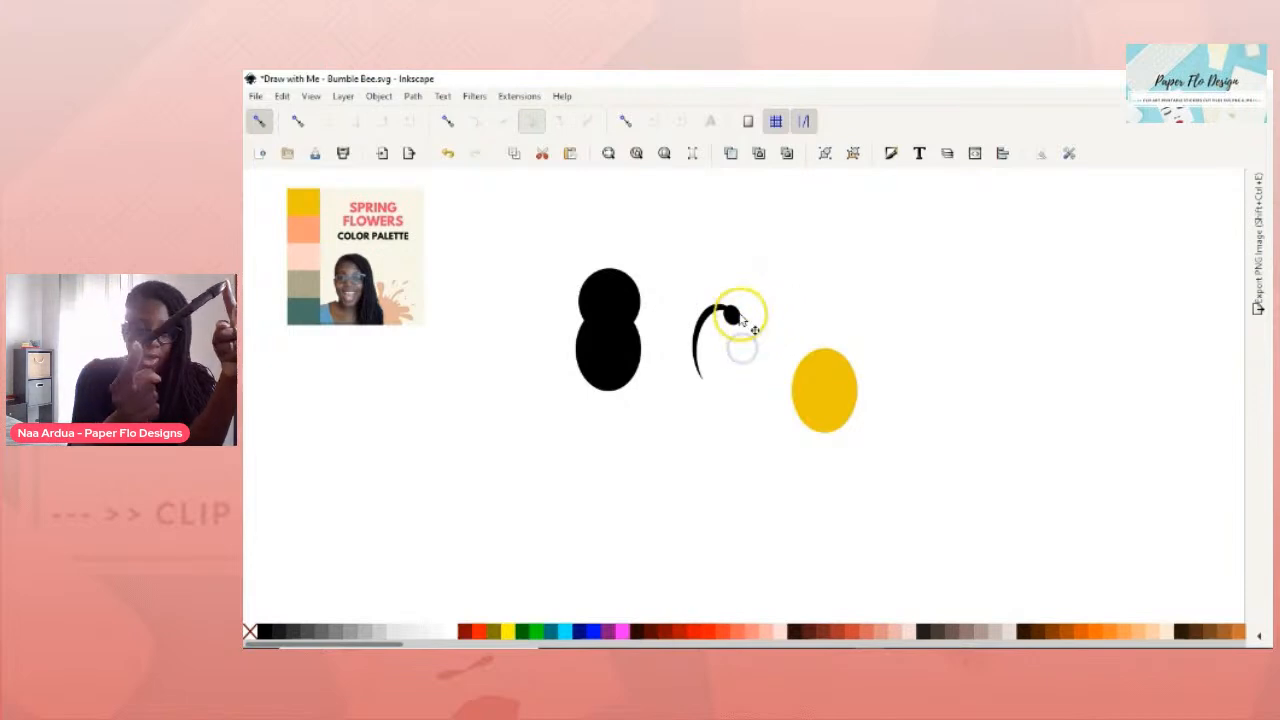
pyautogui.click(731, 308)
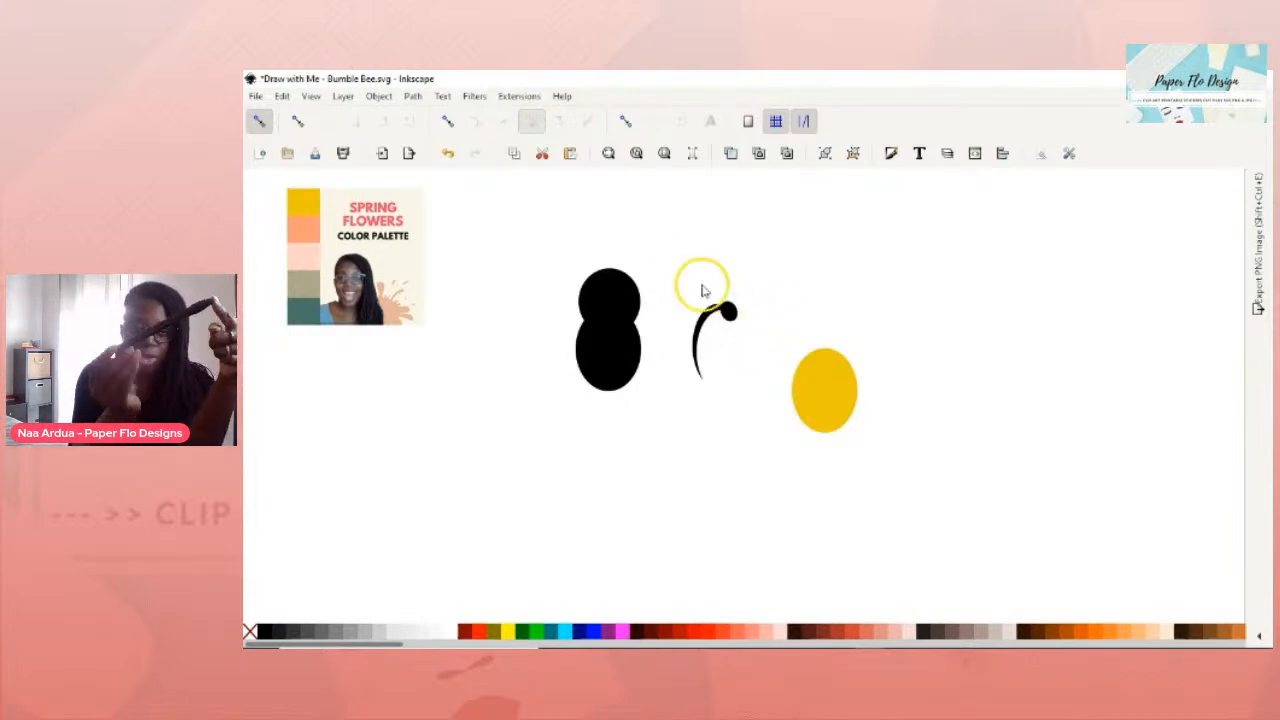
# Group the crescent and its small oval into one antenna and attach it to the upper right of the bee's head.
pyautogui.moveTo(667, 270); pyautogui.dragTo(760, 398)
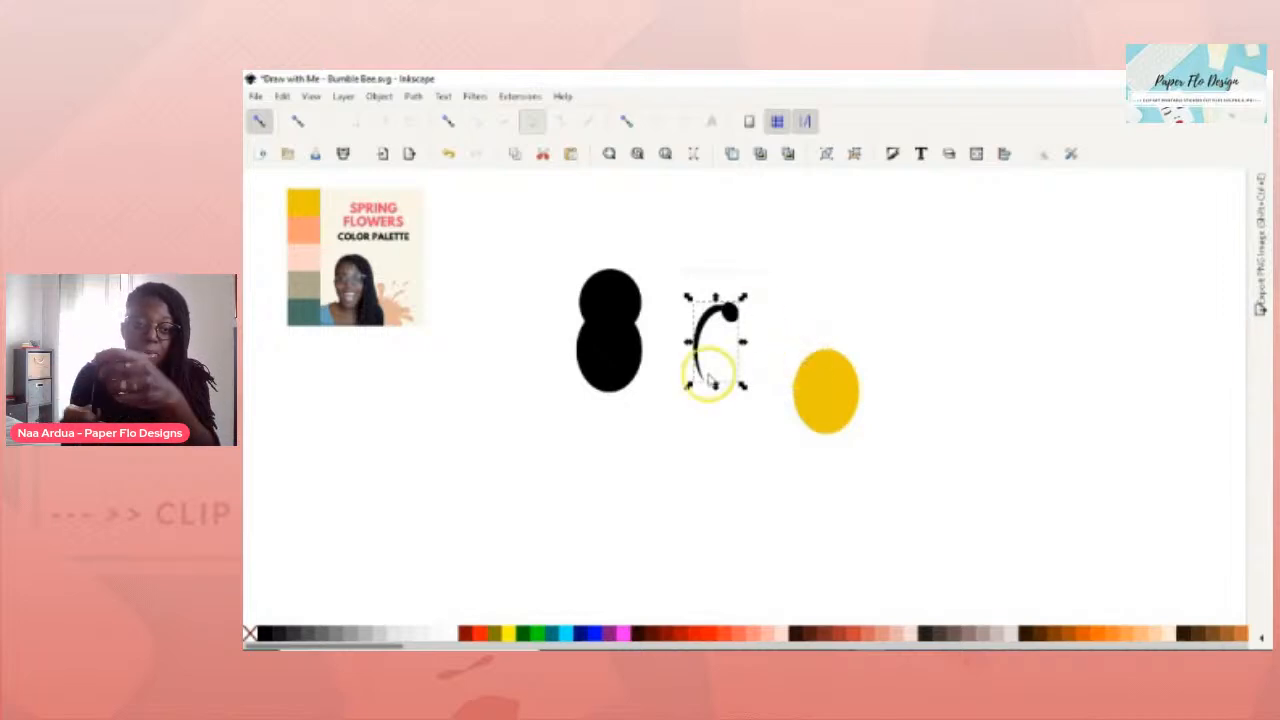
pyautogui.moveTo(738, 316); pyautogui.dragTo(684, 254)
pyautogui.click(660, 238)
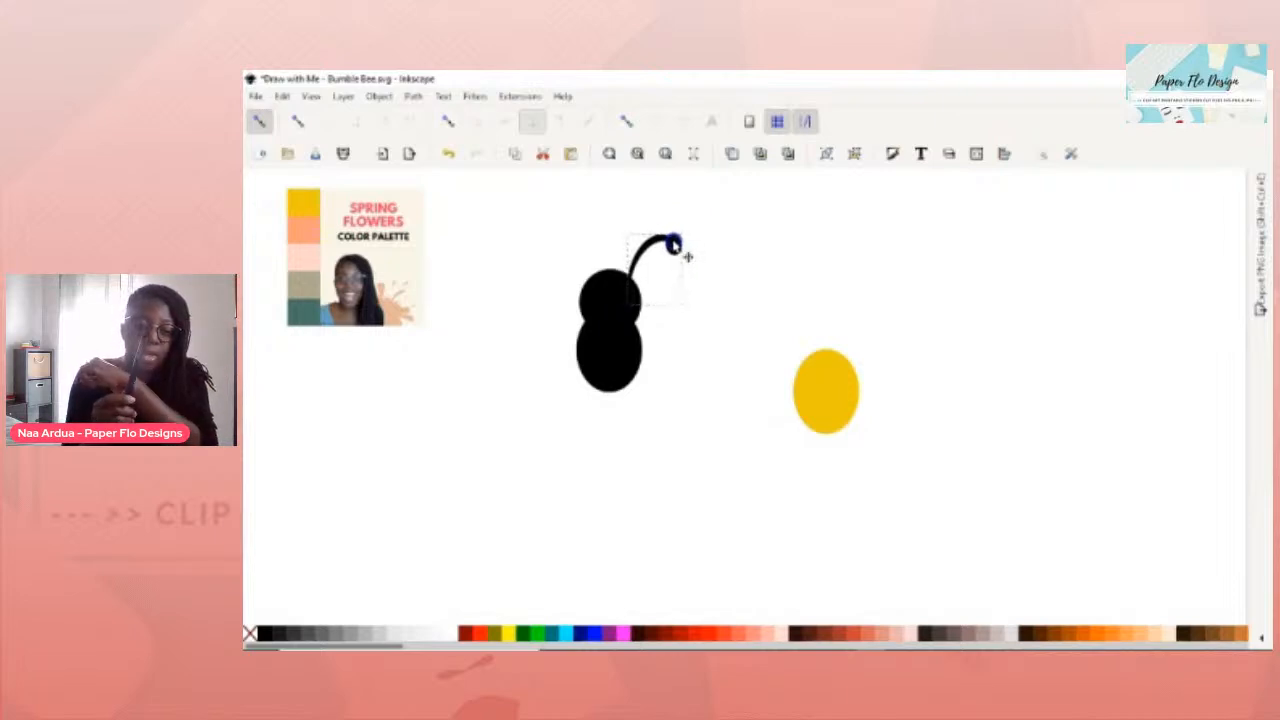
pyautogui.click(721, 250)
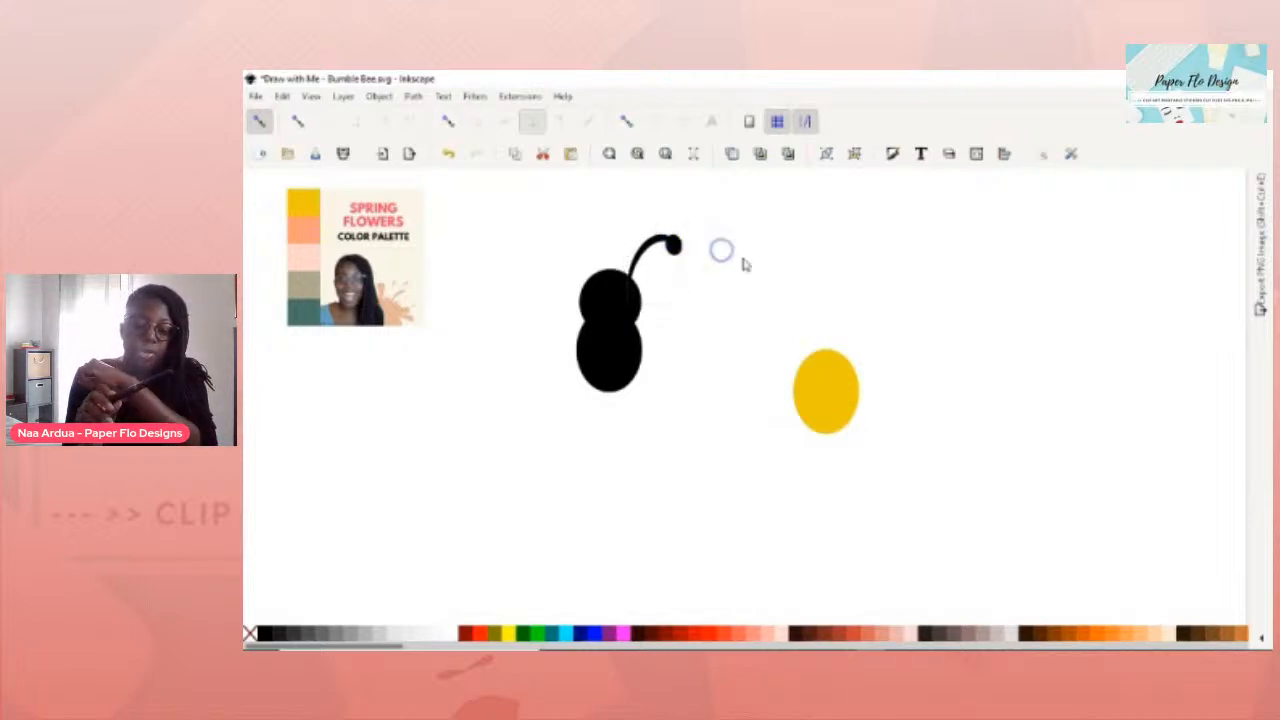
pyautogui.click(682, 249)
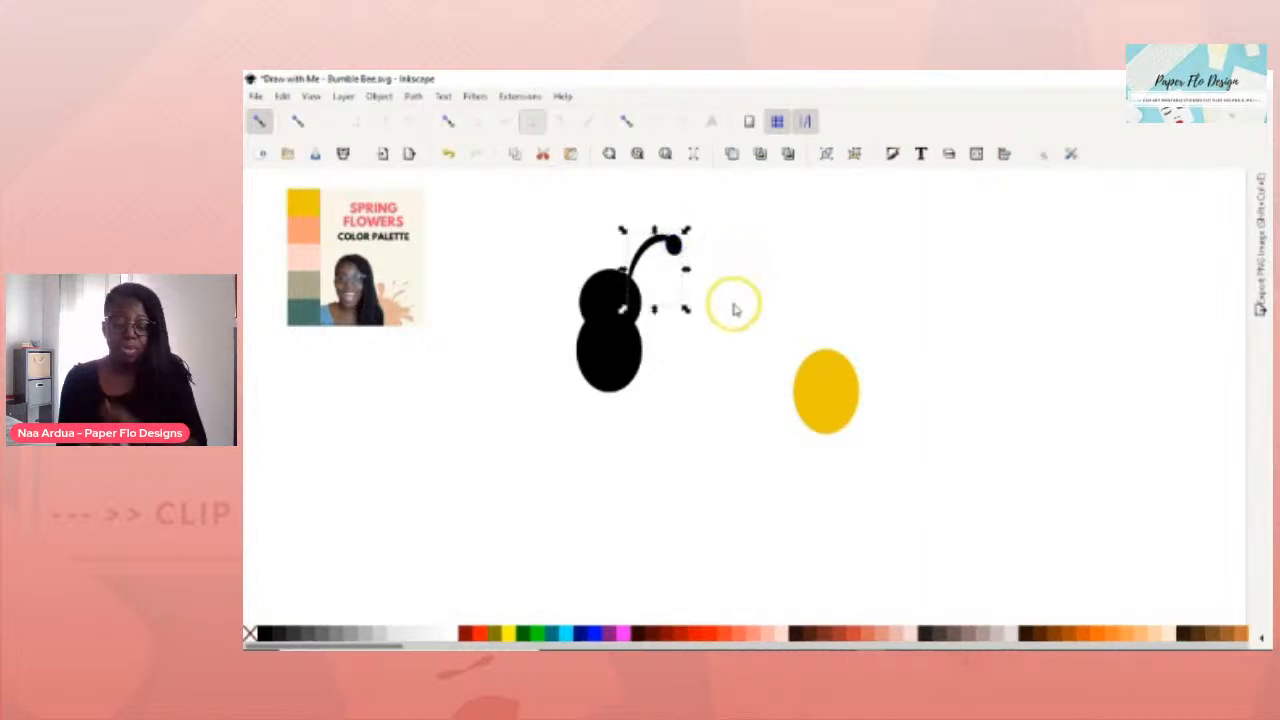
pyautogui.click(735, 308)
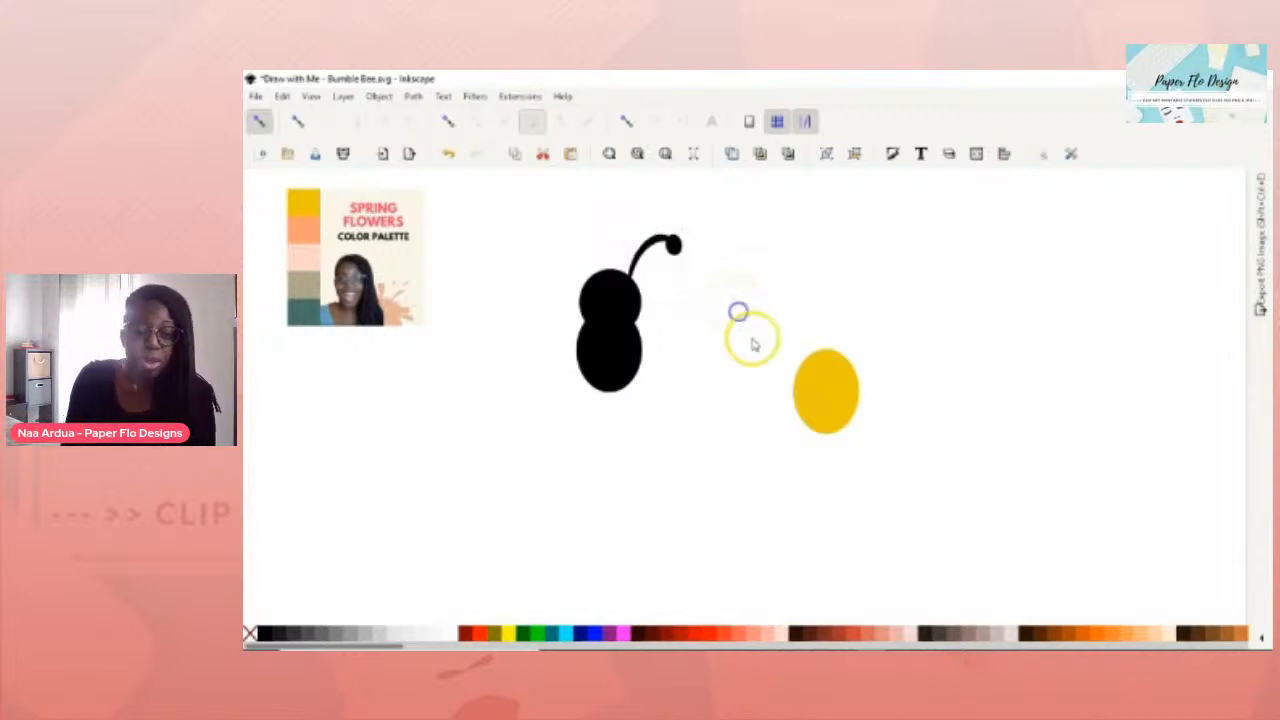
# Duplicate the antenna, flip the copy horizontally, and attach it to the upper left of the bee's head.
pyautogui.click(673, 251)
pyautogui.moveTo(674, 253); pyautogui.dragTo(708, 254)
pyautogui.hotkey('ctrl', 'z')
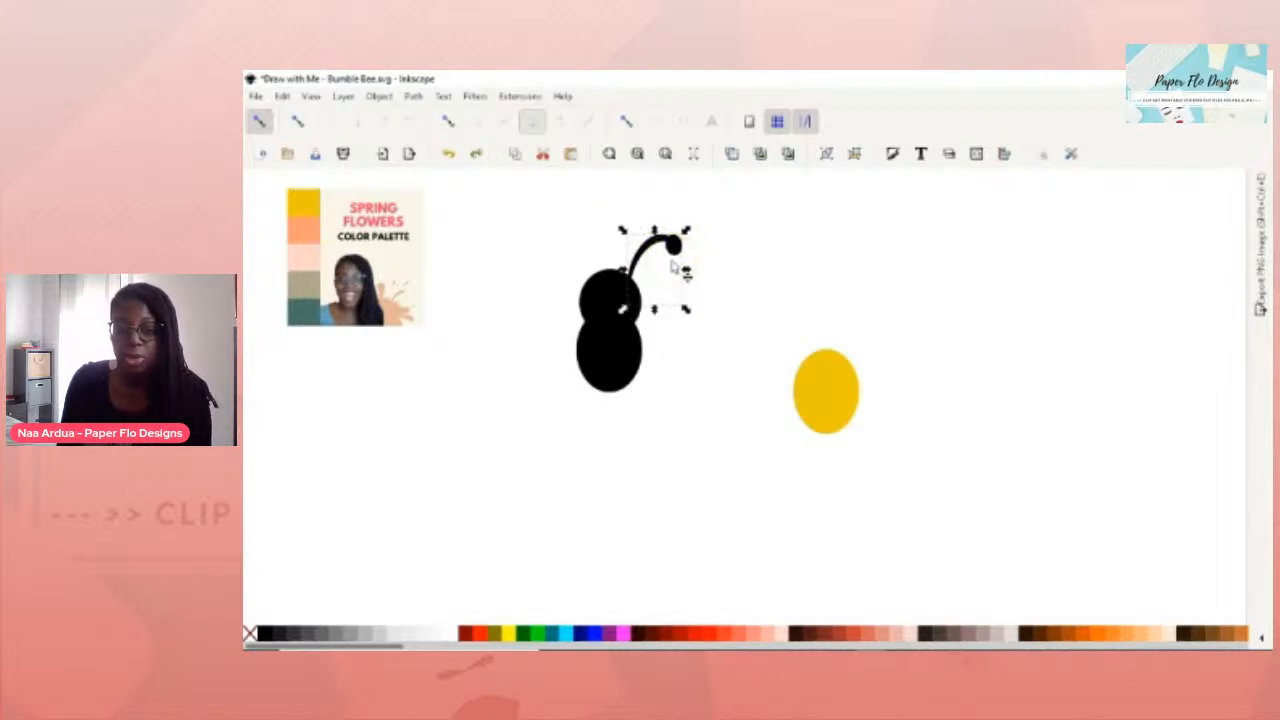
pyautogui.press('h')
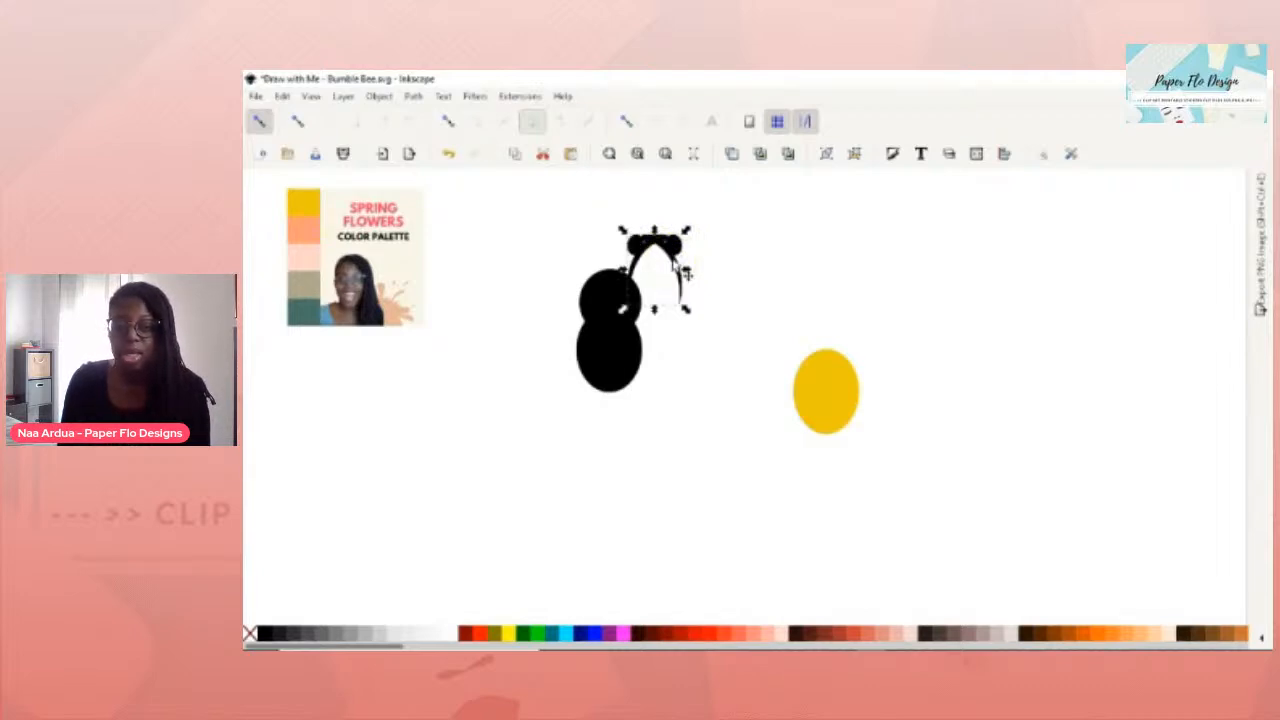
pyautogui.moveTo(673, 258); pyautogui.dragTo(587, 241)
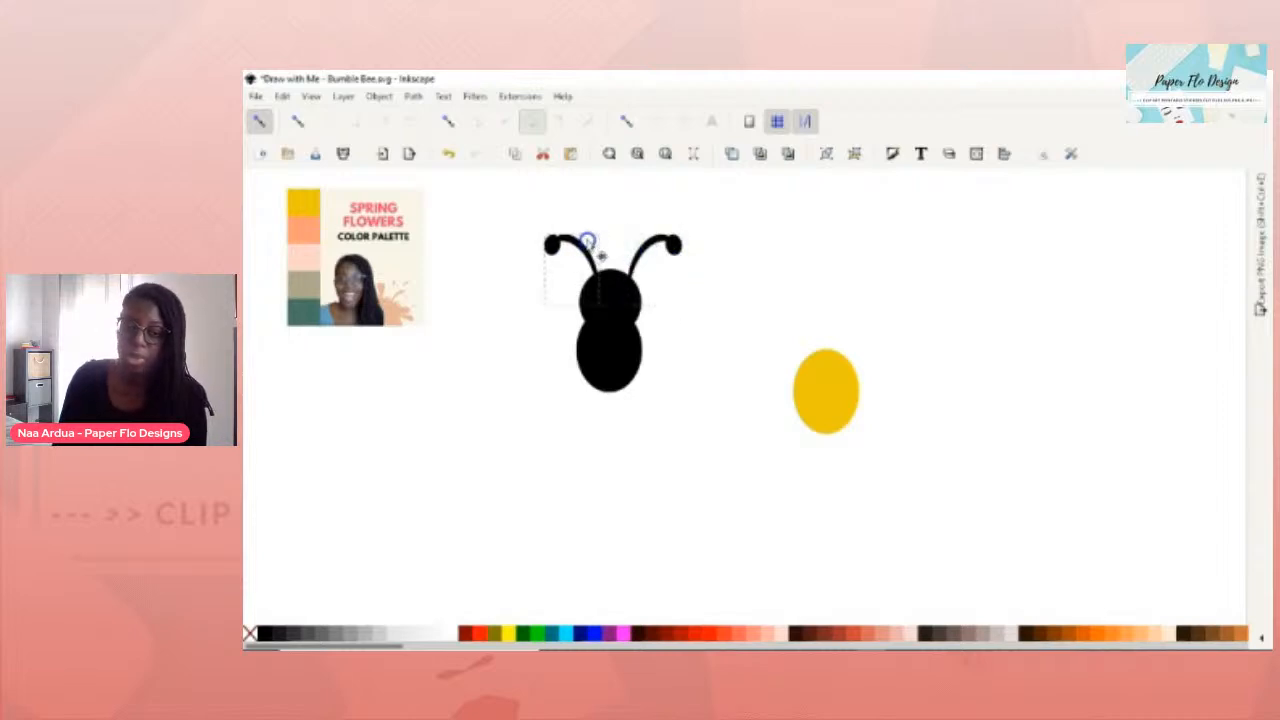
pyautogui.click(677, 286)
pyautogui.click(760, 381)
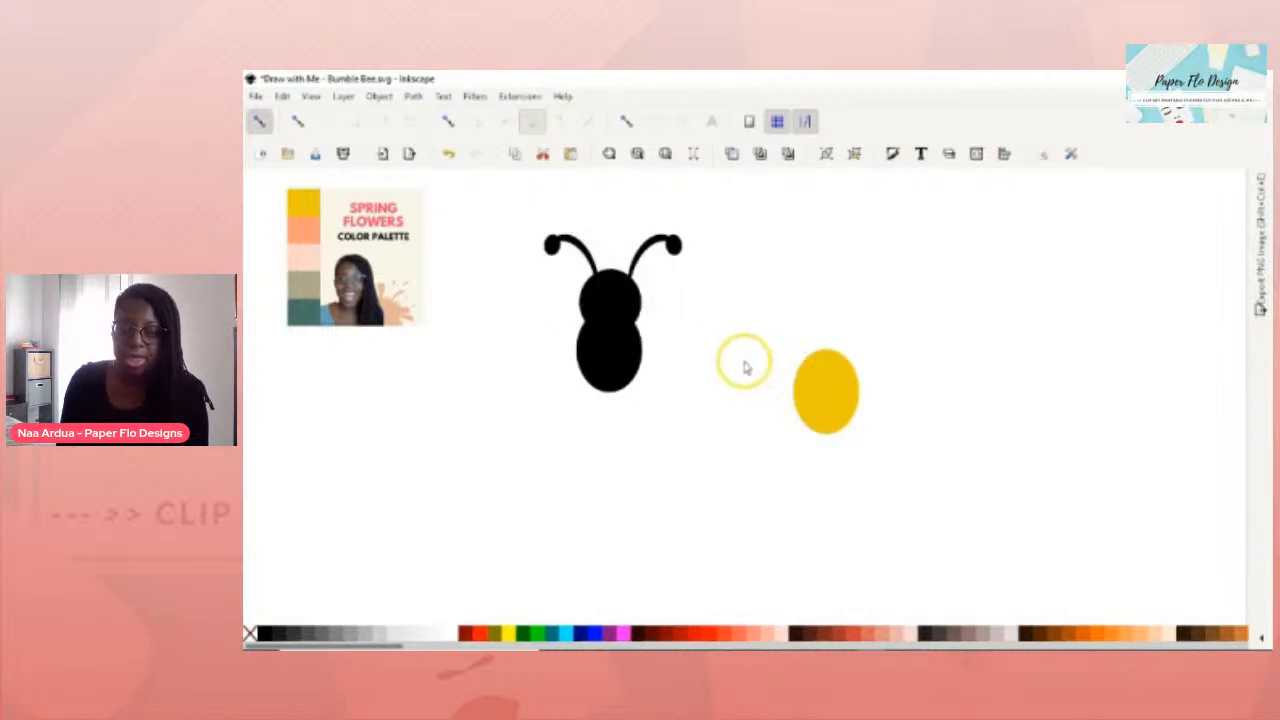
# Draw a long thin horizontal rectangle between the bee and the yellow oval and fill it with yellow sampled from the oval.
pyautogui.moveTo(722, 288); pyautogui.dragTo(838, 306)
pyautogui.press('Escape')
pyautogui.click(766, 293)
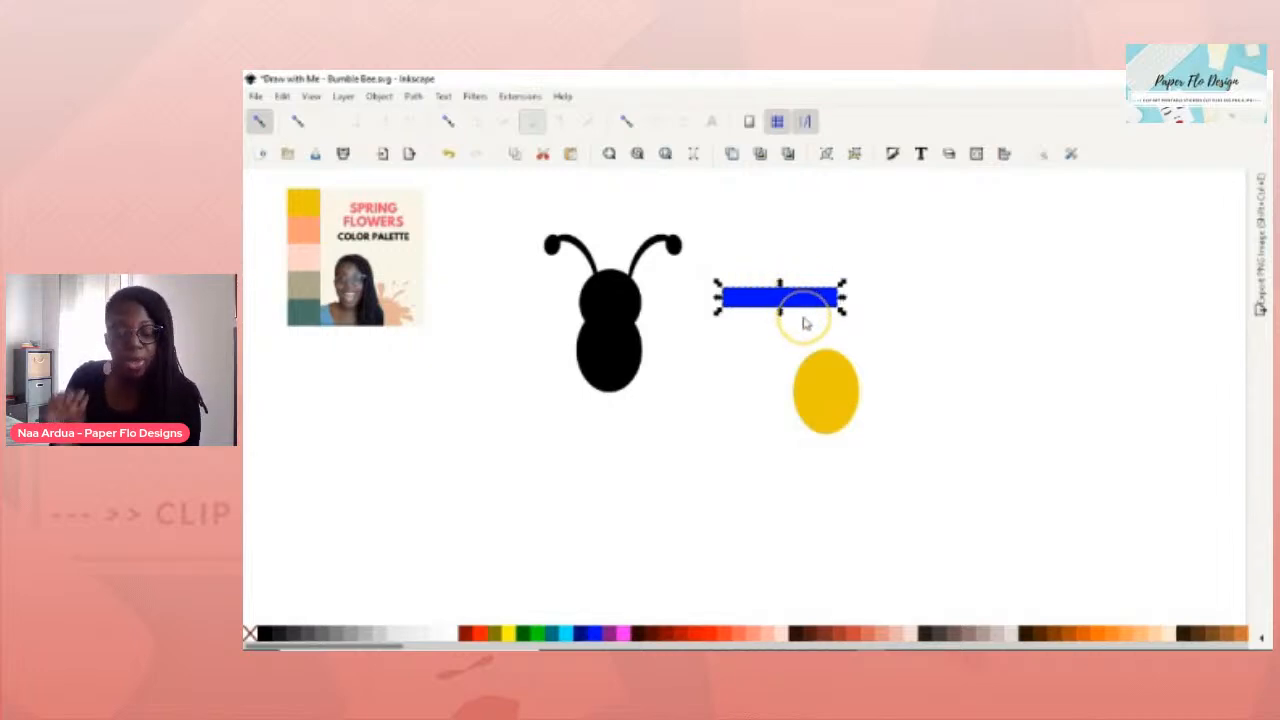
pyautogui.press('d')
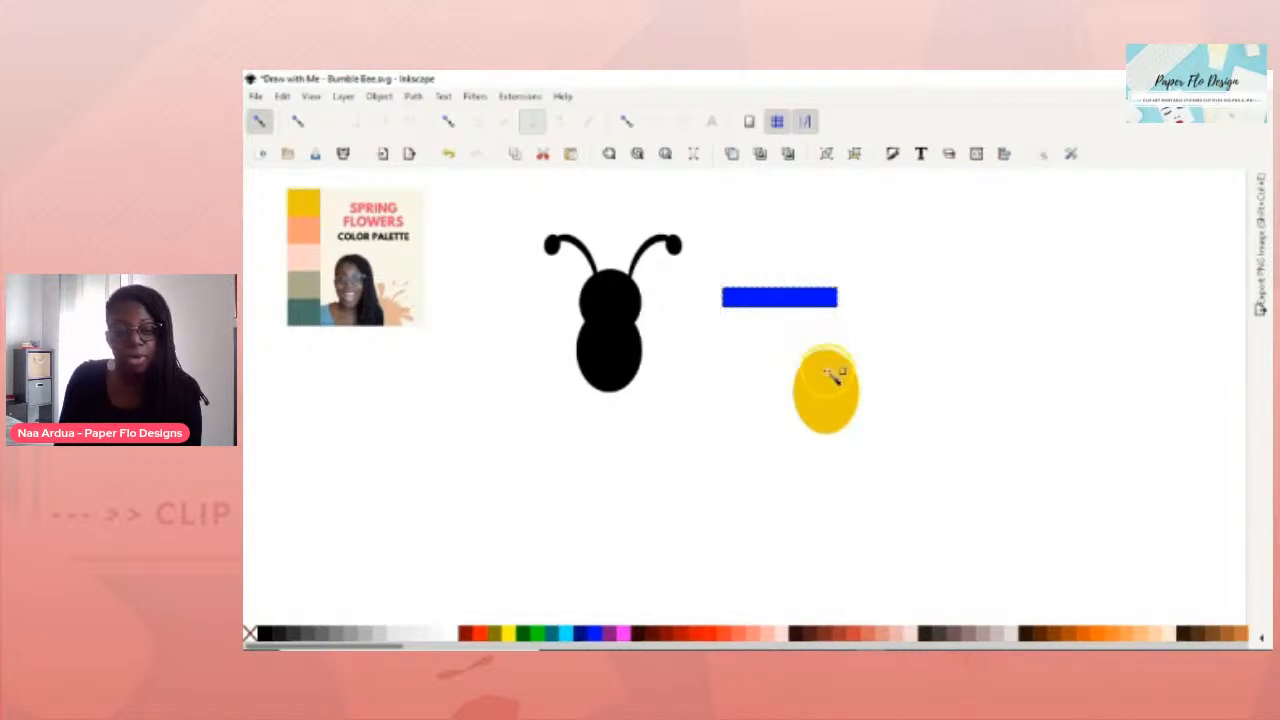
pyautogui.click(831, 376)
pyautogui.press('s')
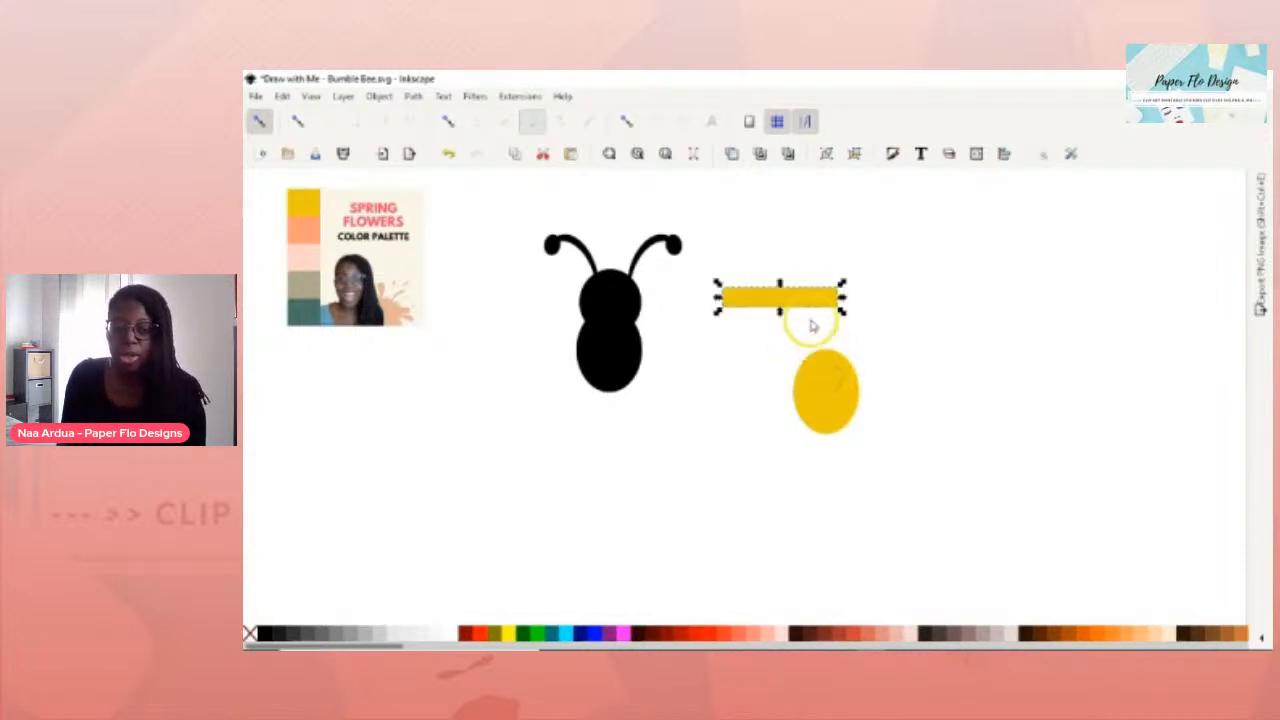
# Set the yellow rectangle above the yellow oval and place a duplicate of it centred across the bee's head.
pyautogui.moveTo(786, 299); pyautogui.dragTo(856, 304)
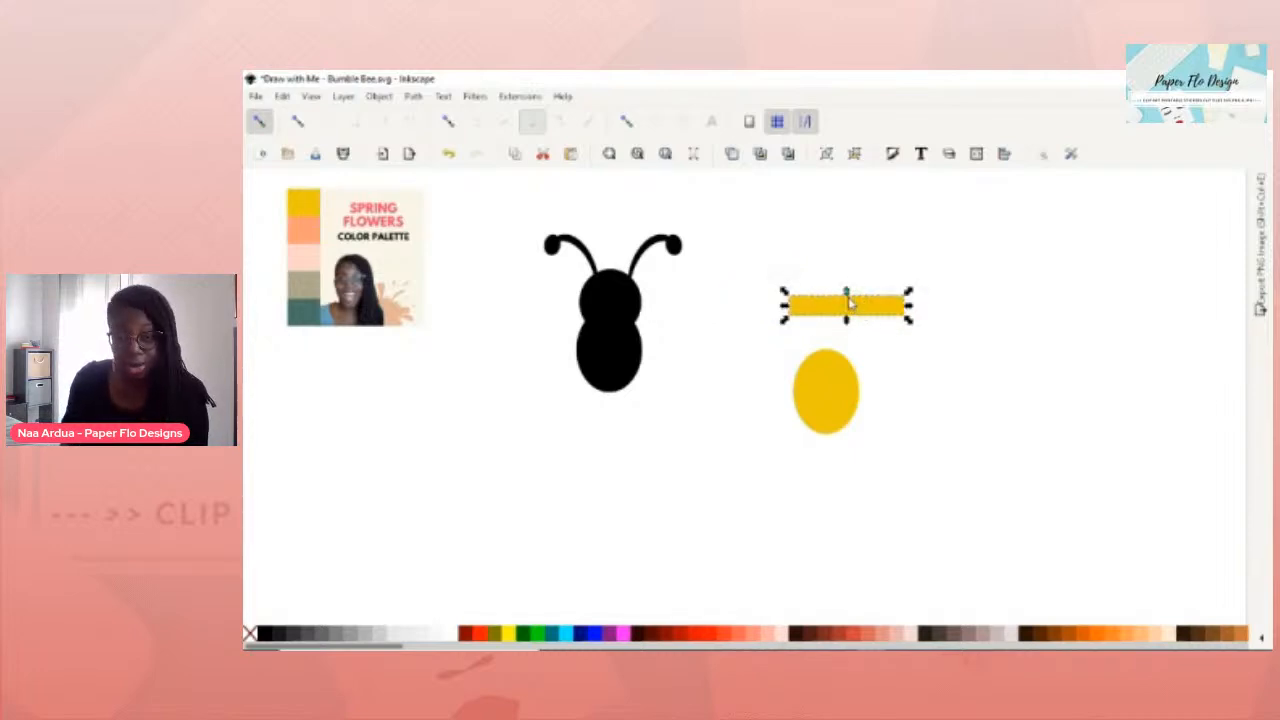
pyautogui.hotkey('ctrl', 'd')
pyautogui.moveTo(840, 307); pyautogui.dragTo(607, 295)
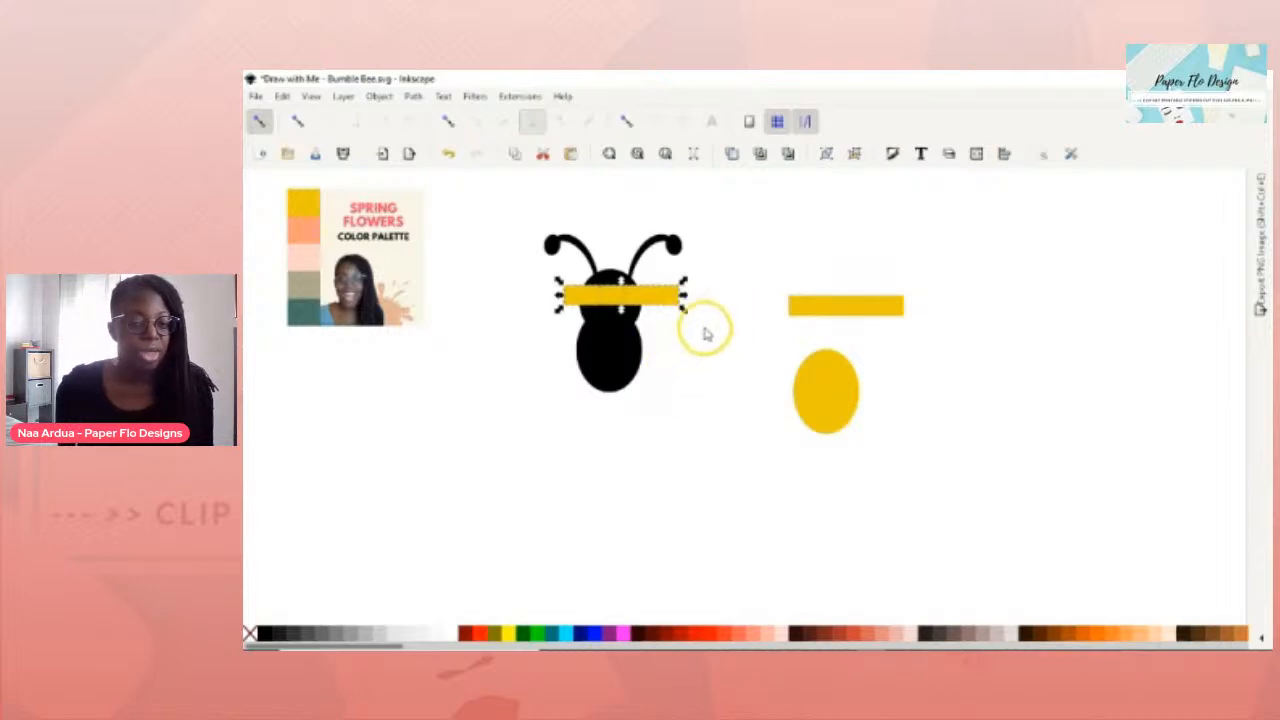
pyautogui.scroll(1, 702, 334)
pyautogui.moveTo(701, 330); pyautogui.dragTo(842, 383)
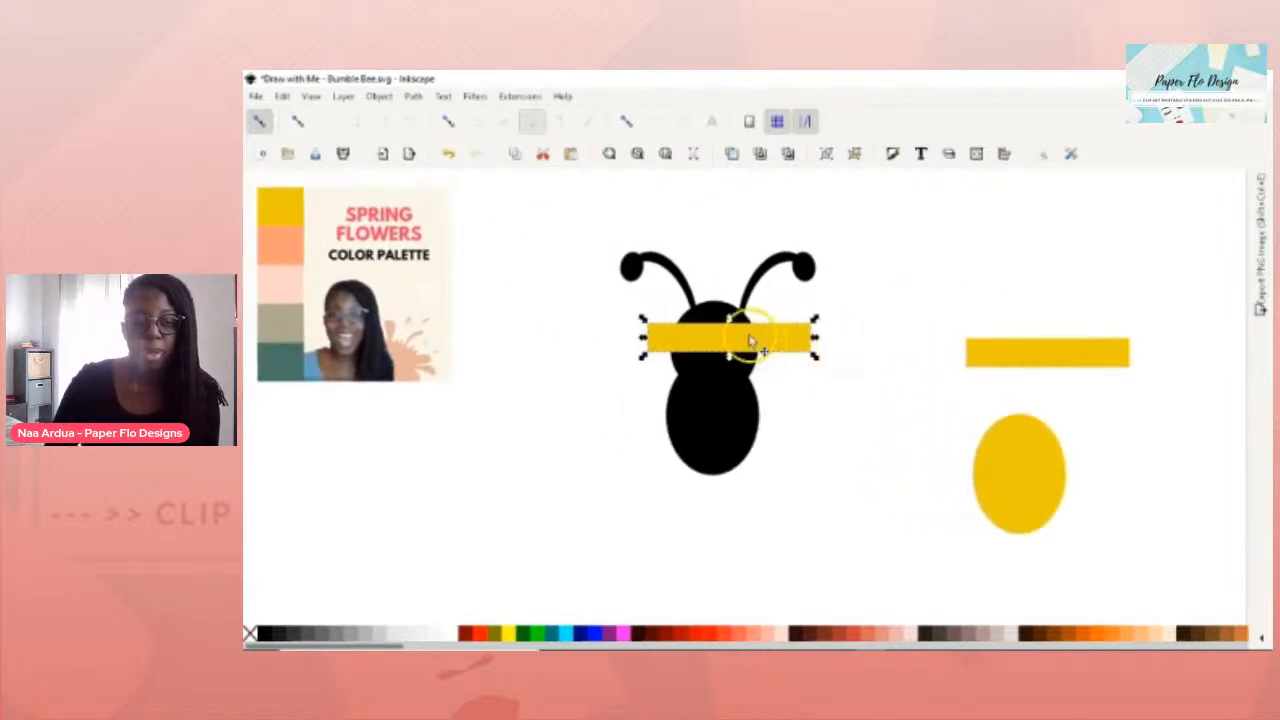
pyautogui.moveTo(737, 344); pyautogui.dragTo(718, 346)
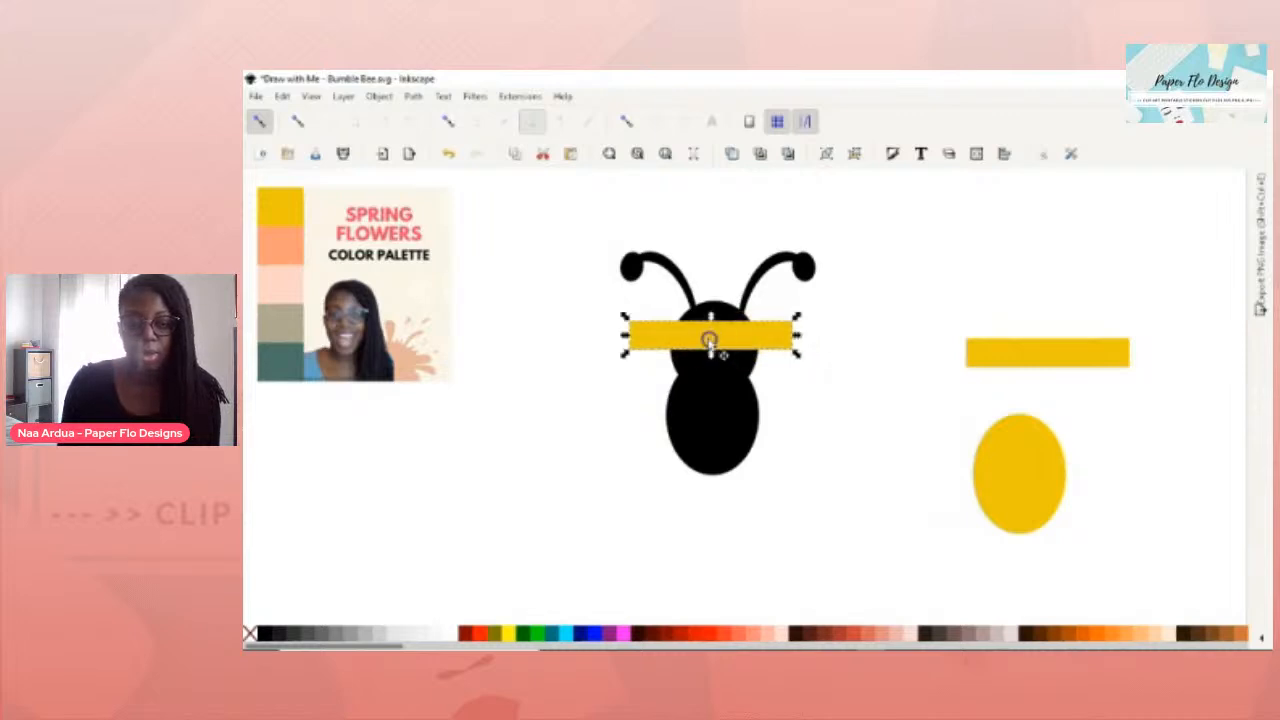
# Bend the long edges of the yellow bar on the head upward into an arch and shift the bar down to the lower head.
pyautogui.click(733, 336)
pyautogui.moveTo(712, 323); pyautogui.dragTo(717, 315)
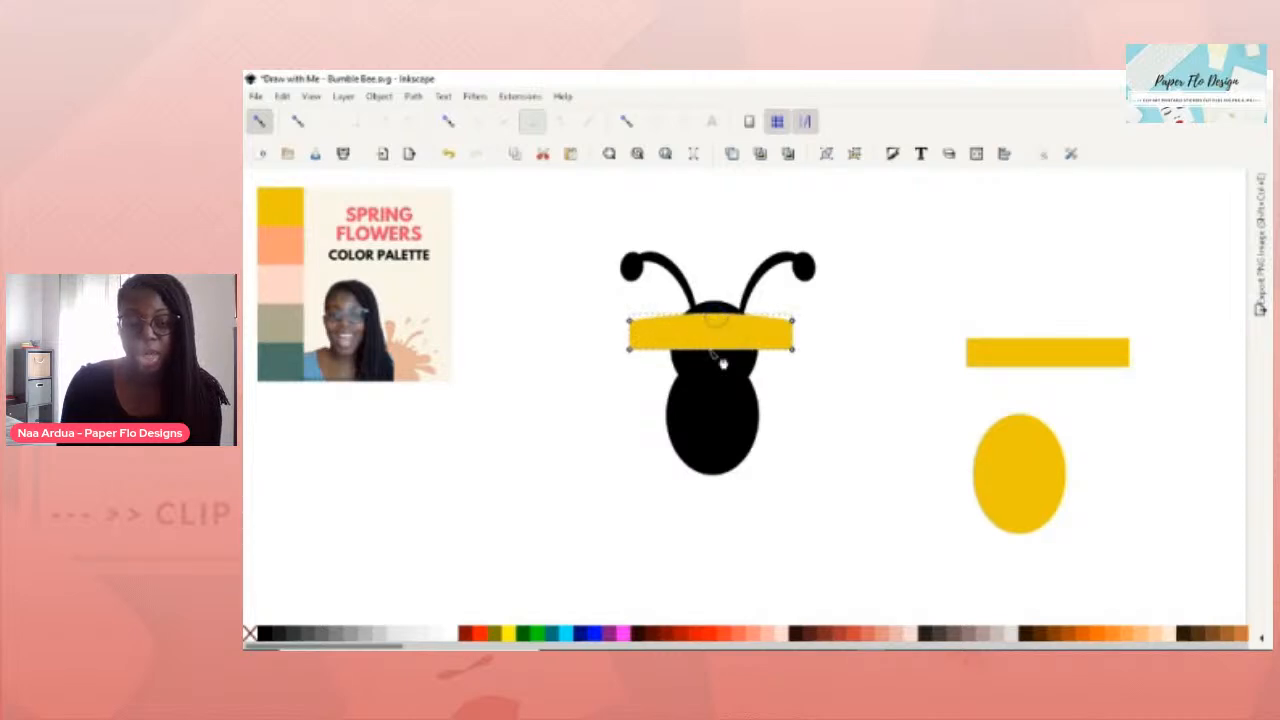
pyautogui.moveTo(718, 360); pyautogui.dragTo(725, 352)
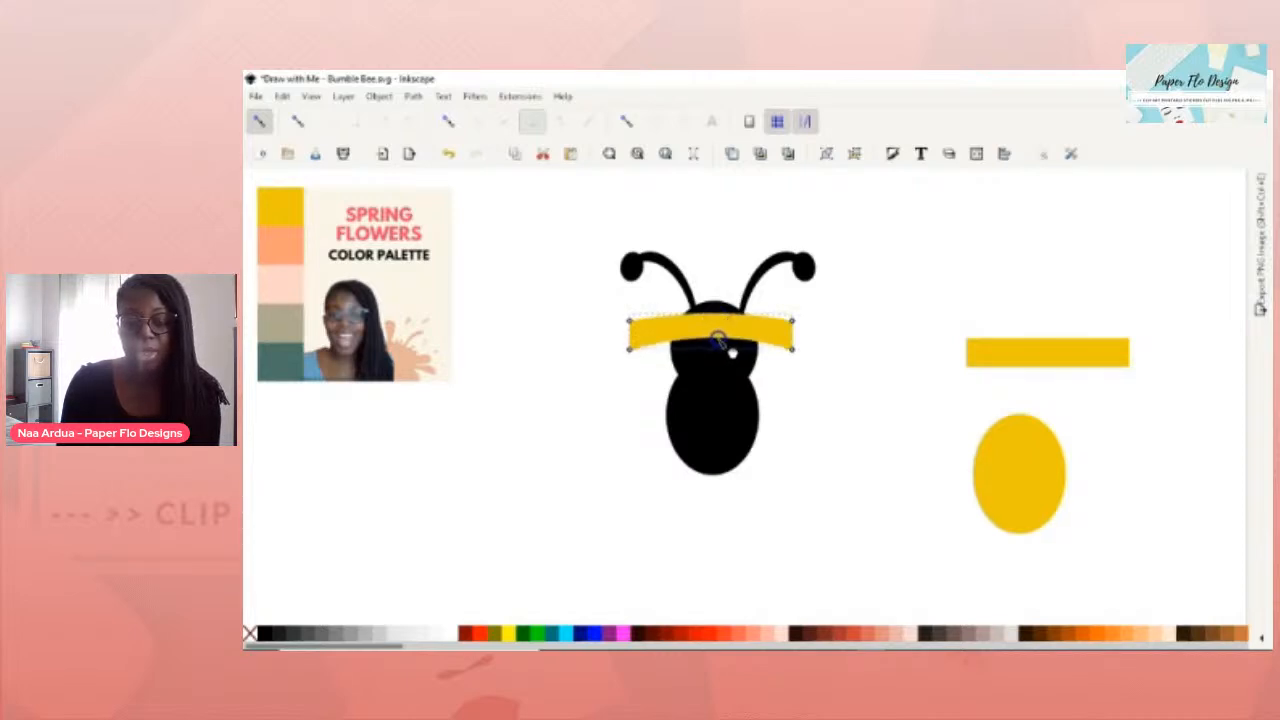
pyautogui.moveTo(727, 322); pyautogui.dragTo(731, 318)
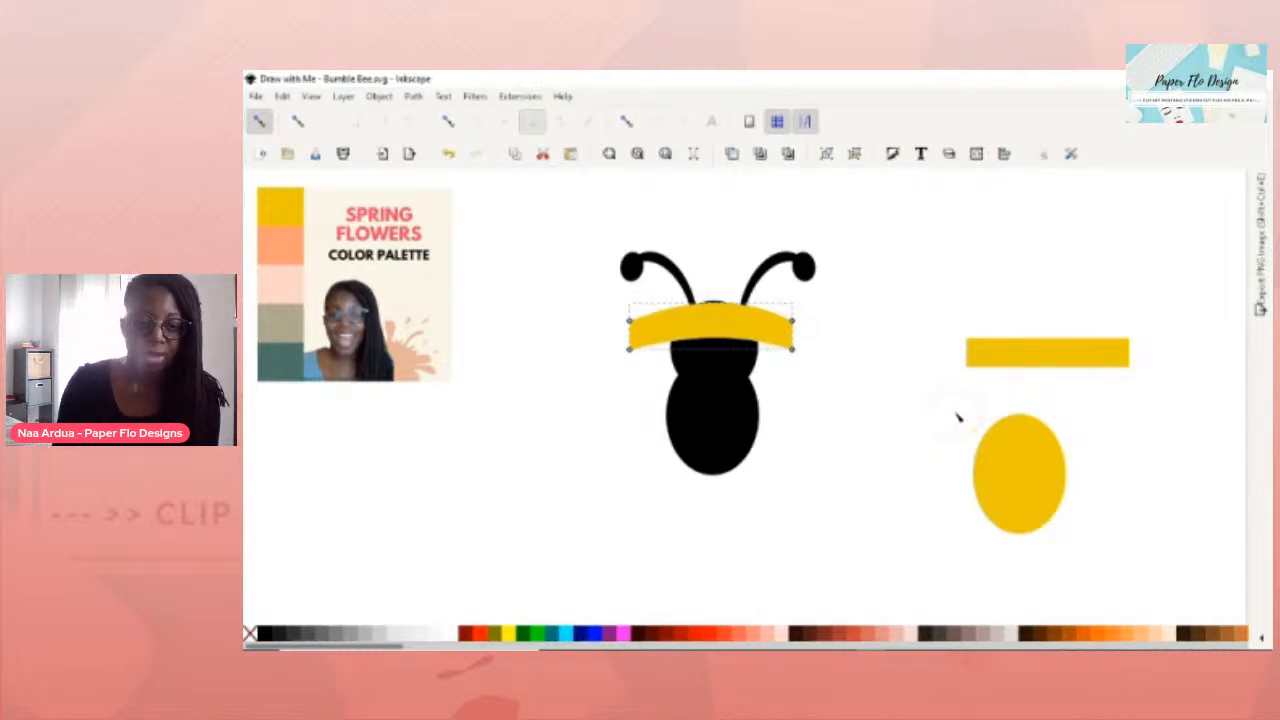
pyautogui.click(727, 328)
pyautogui.moveTo(727, 328); pyautogui.dragTo(724, 356)
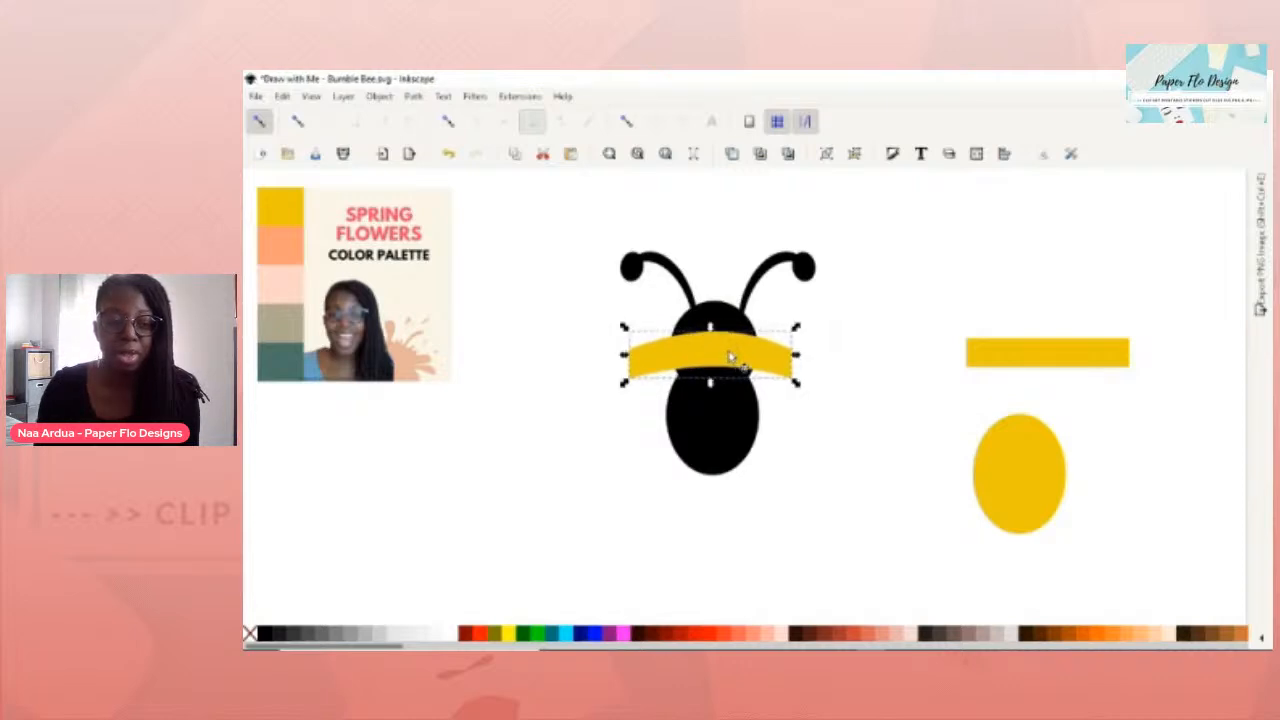
# Place a spare duplicate of the curved yellow bar in the empty area above the straight yellow rectangle.
pyautogui.hotkey('ctrl', 'd')
pyautogui.moveTo(729, 355); pyautogui.dragTo(995, 287)
pyautogui.click(740, 350)
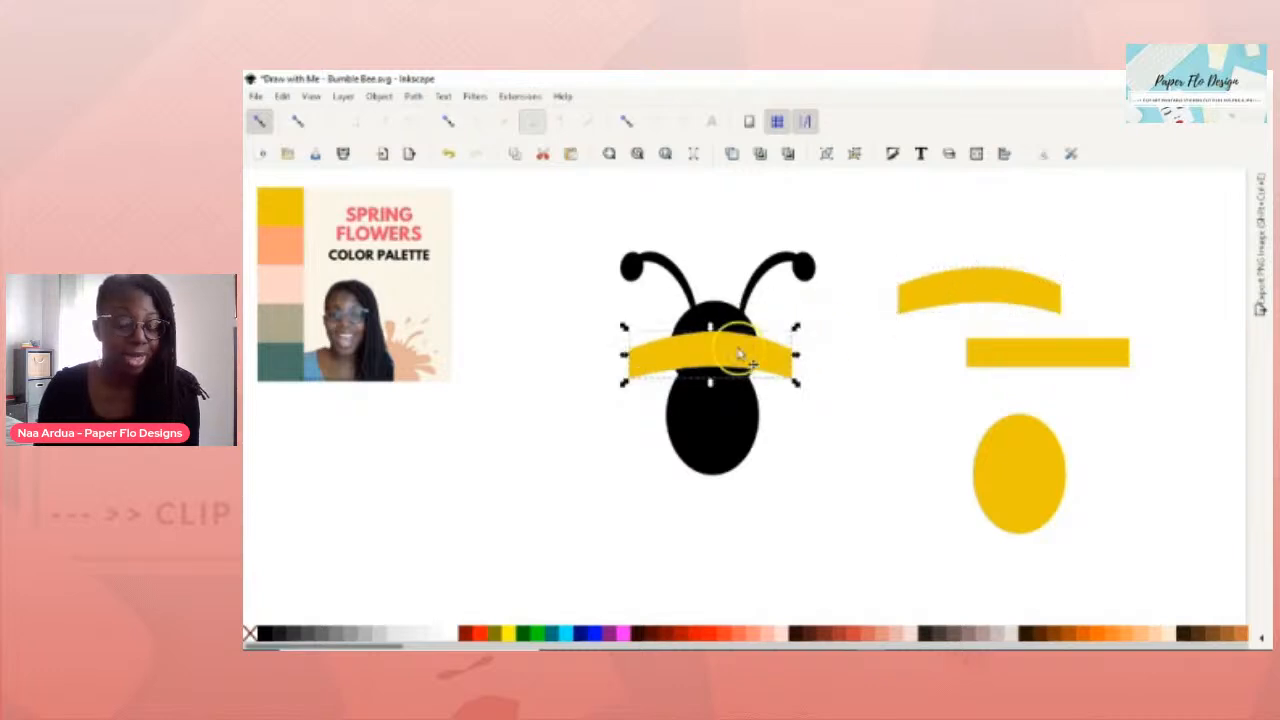
# Duplicate the head oval, raise the copy to the front, and intersect it with the curved bar to trim the stripe to the head.
pyautogui.click(710, 315)
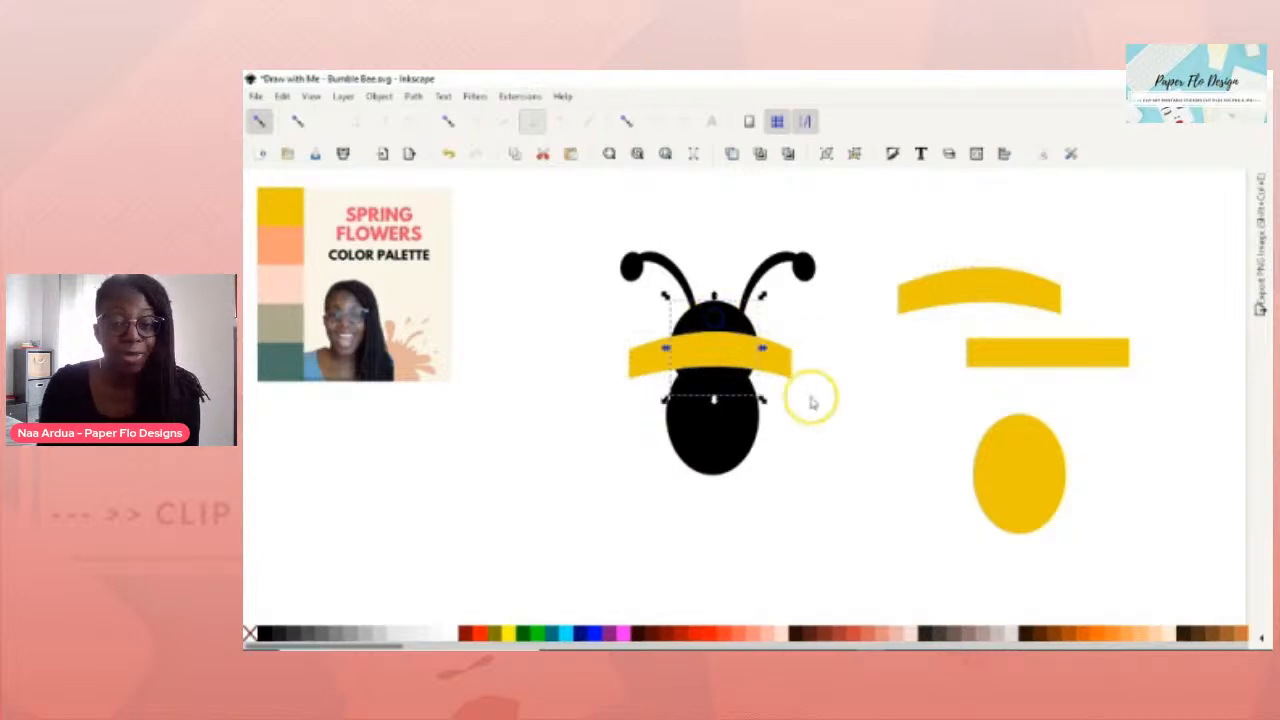
pyautogui.press('Home')
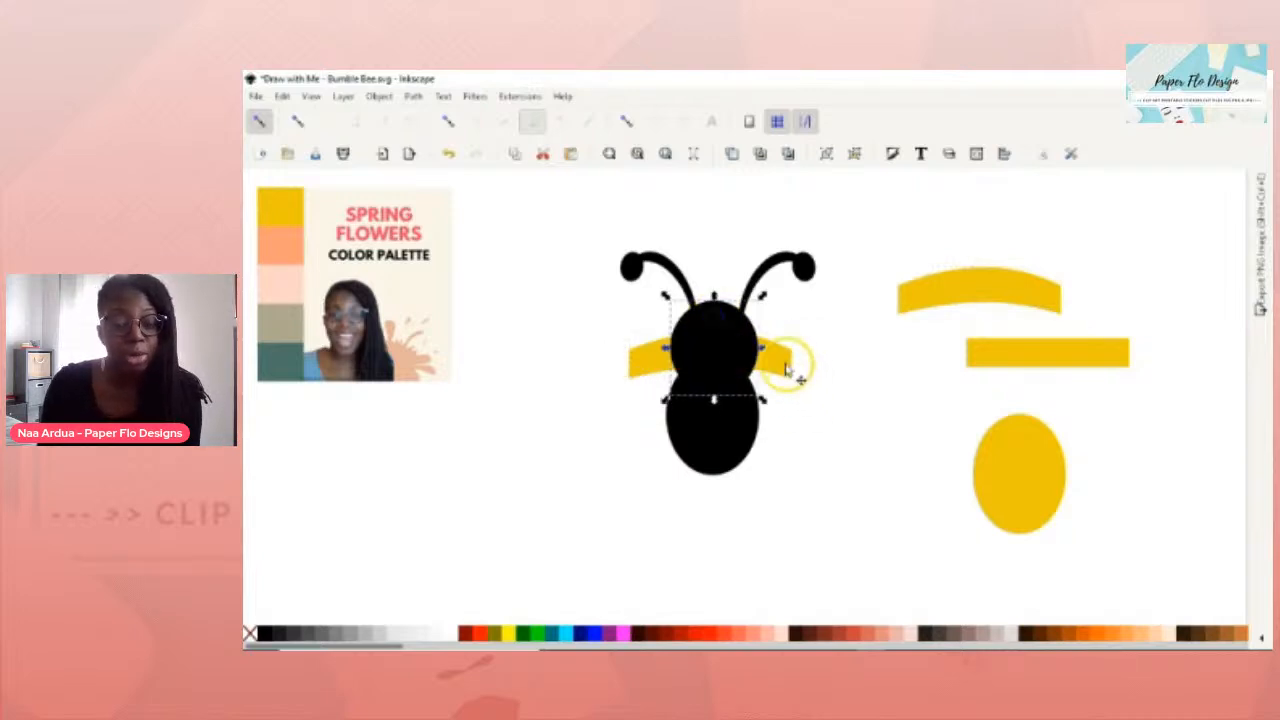
pyautogui.keyDown('shift'); pyautogui.click(787, 368); pyautogui.keyUp('shift')
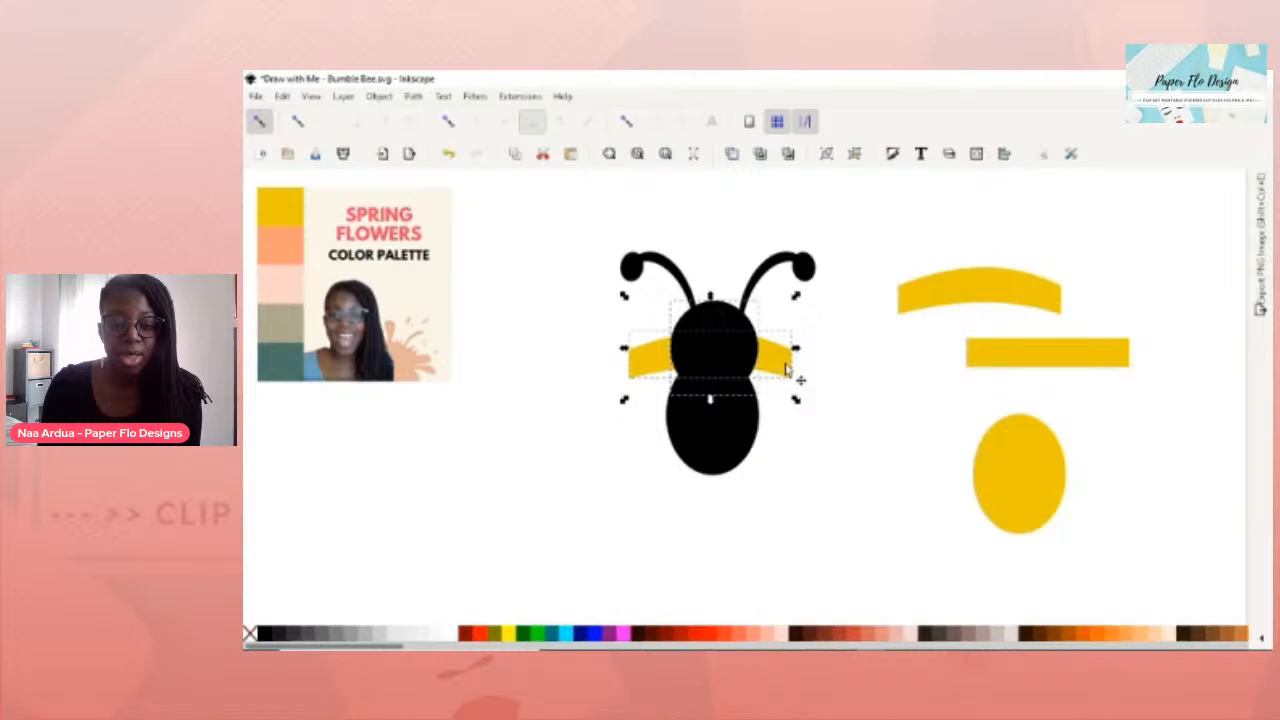
pyautogui.hotkey('ctrl', '*')
pyautogui.click(800, 353)
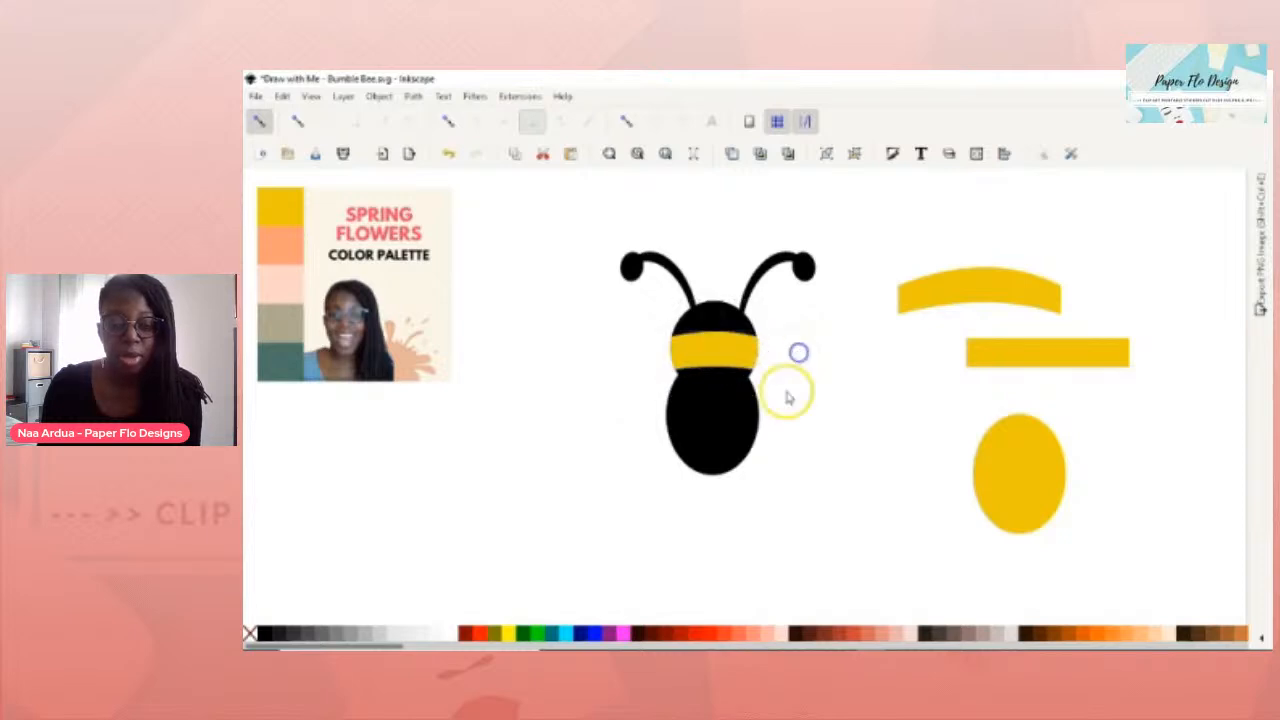
# Try moving the trimmed yellow stripe off the bee's head, and undo the move.
pyautogui.moveTo(738, 362); pyautogui.dragTo(803, 366)
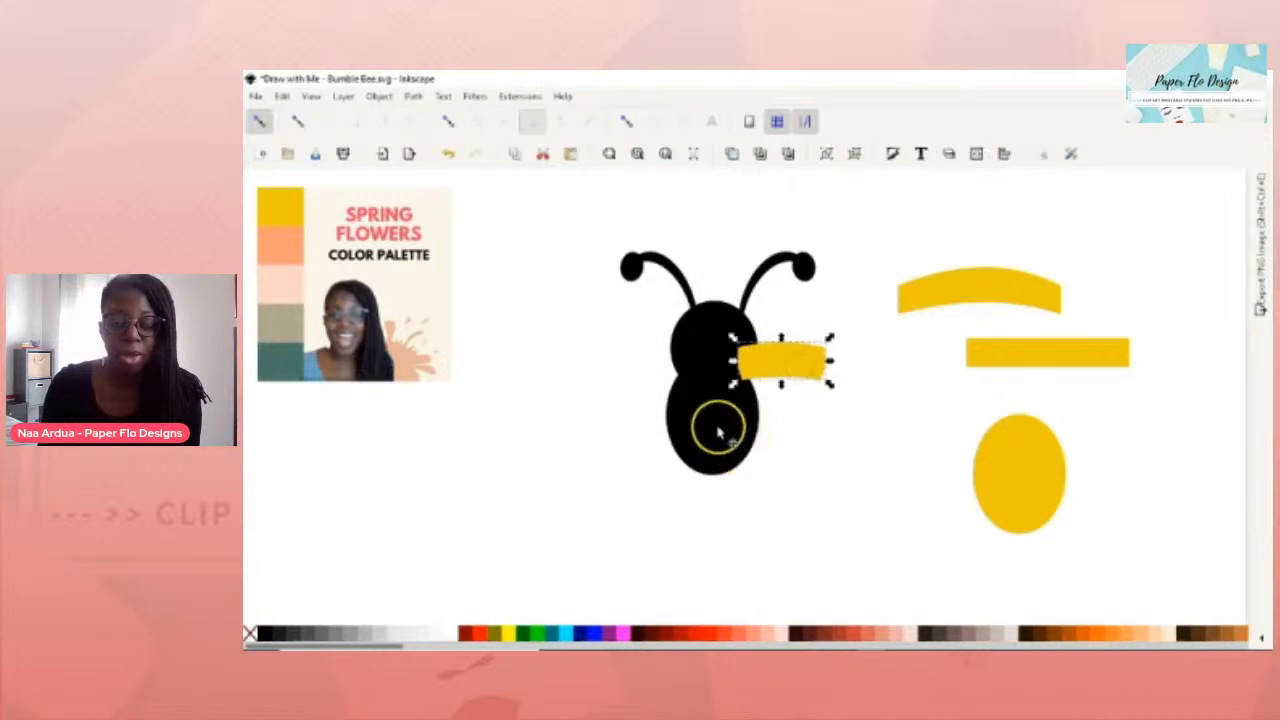
pyautogui.hotkey('ctrl', 'z')
pyautogui.hotkey('ctrl', 'z')
pyautogui.click(810, 410)
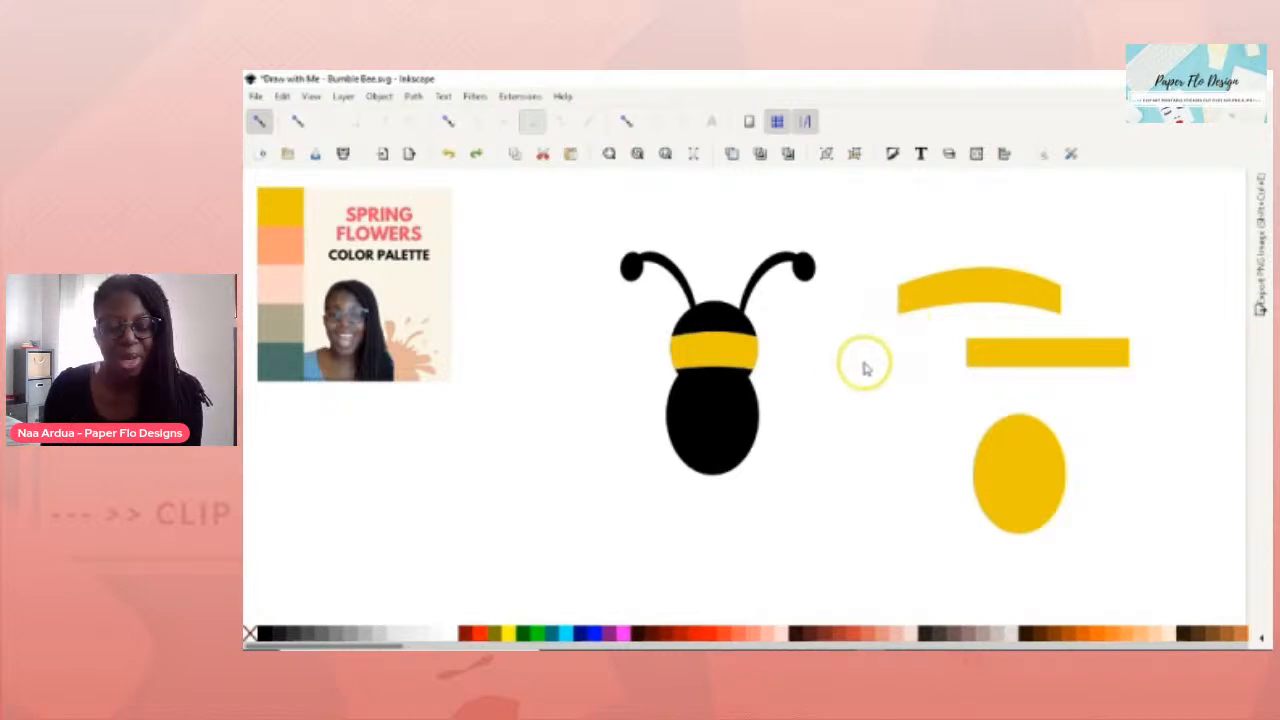
# Duplicate the spare curved yellow bar and lay the copy across the upper part of the bee's body oval.
pyautogui.click(958, 296)
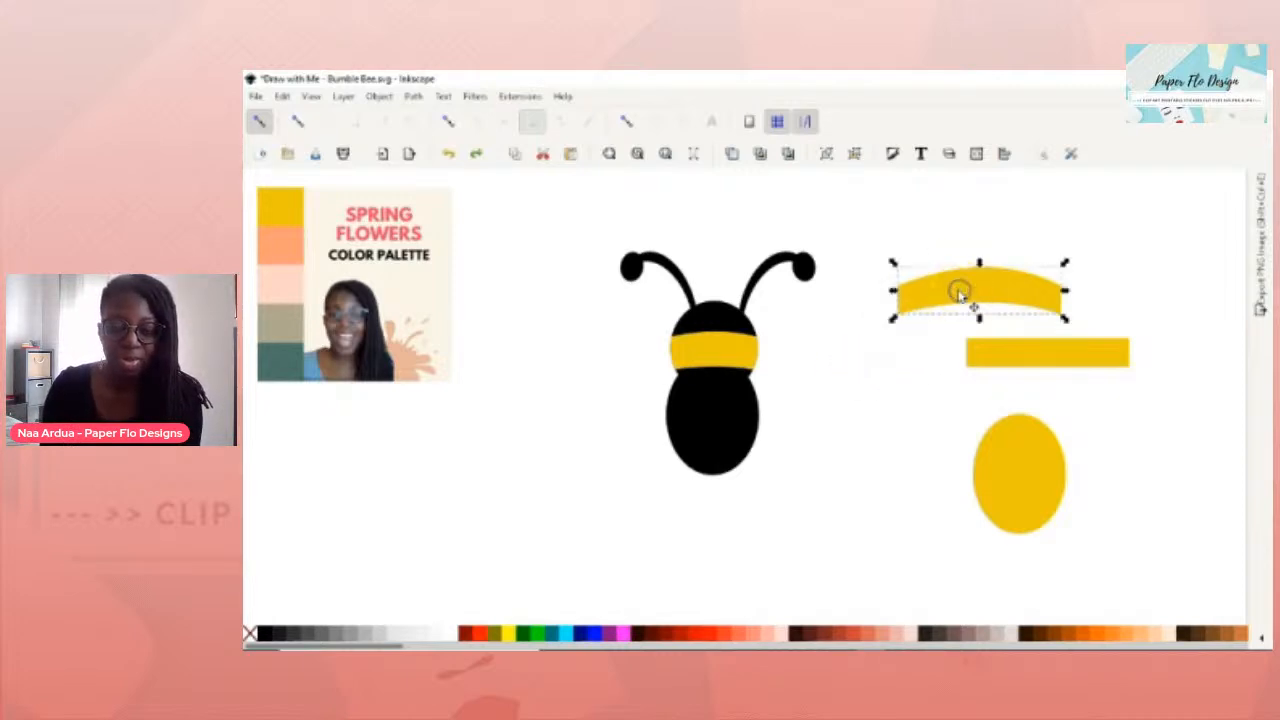
pyautogui.hotkey('ctrl', 'd')
pyautogui.moveTo(971, 286); pyautogui.dragTo(702, 413)
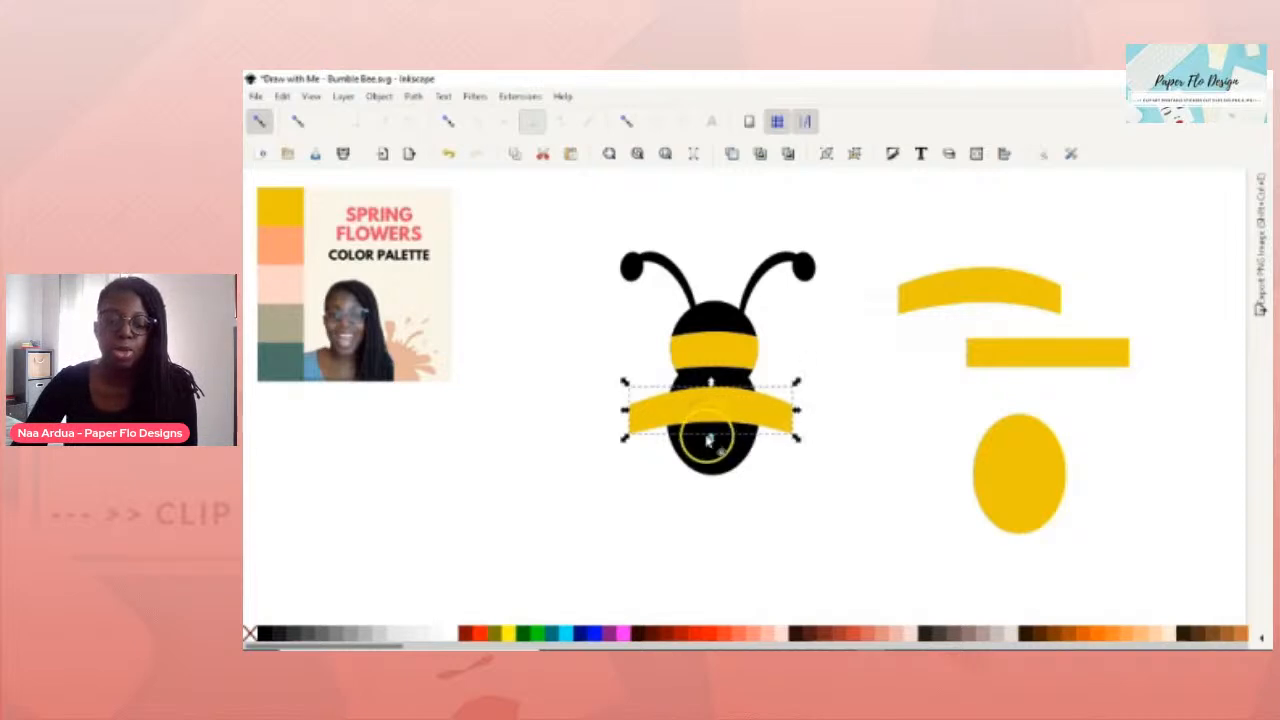
pyautogui.moveTo(712, 440); pyautogui.dragTo(715, 436)
pyautogui.click(851, 406)
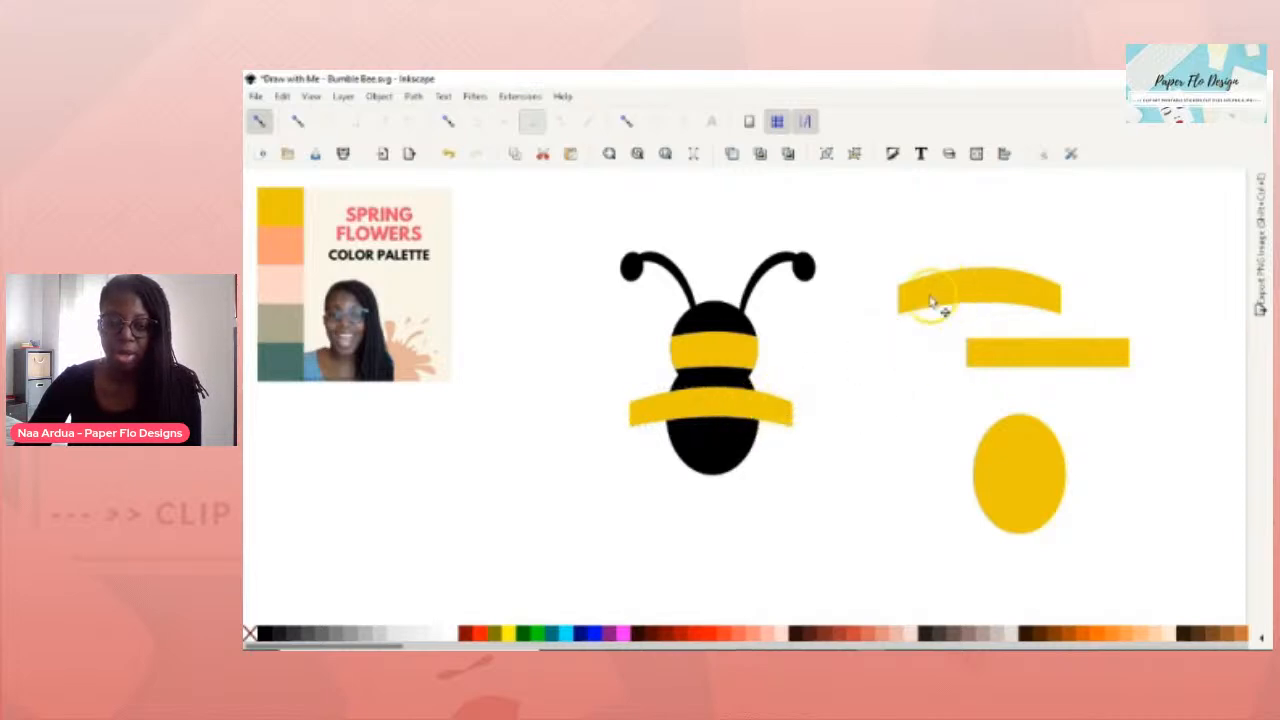
# Duplicate the body oval, bring the copy to the front, and intersect it with the curved bar to trim the upper body stripe.
pyautogui.click(717, 410)
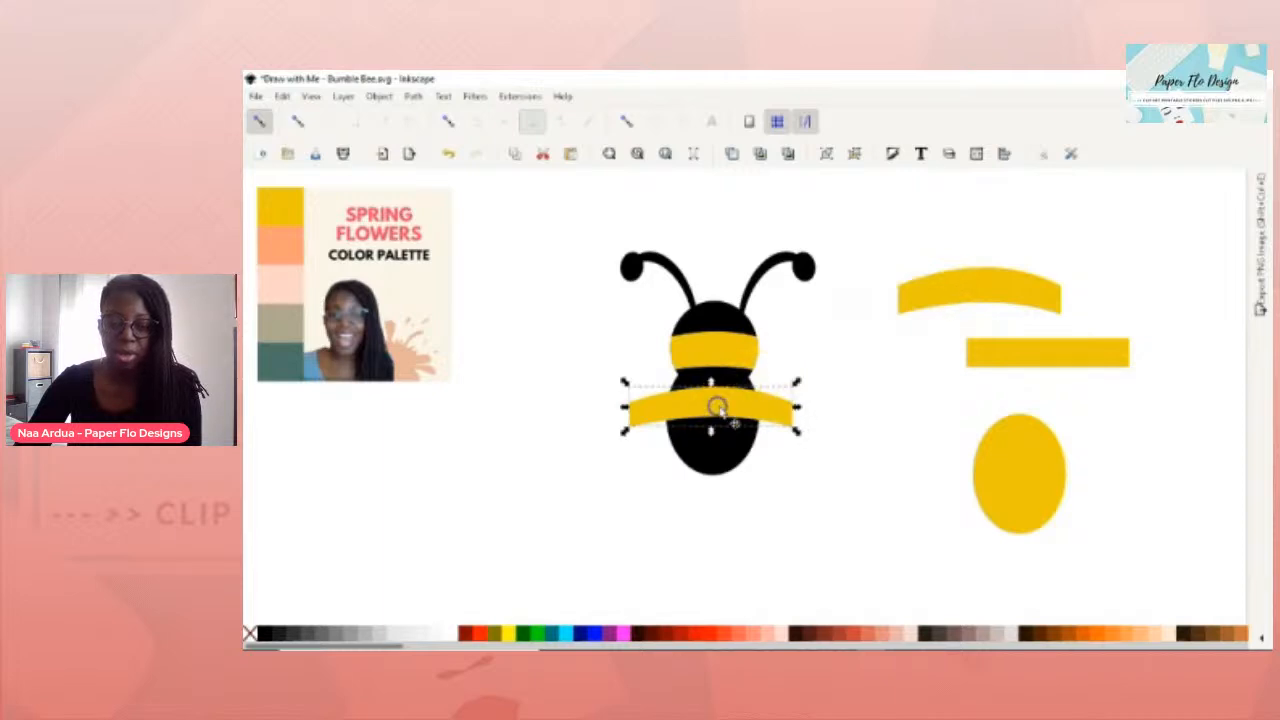
pyautogui.click(724, 447)
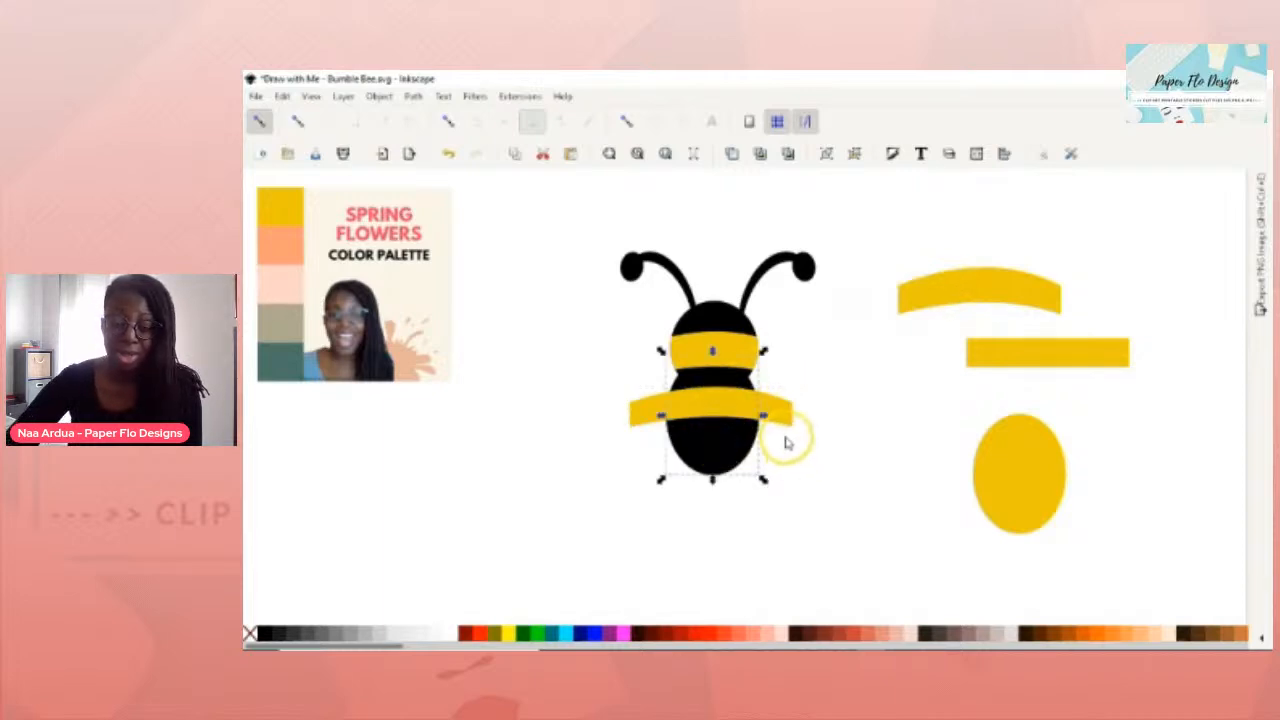
pyautogui.press('Home')
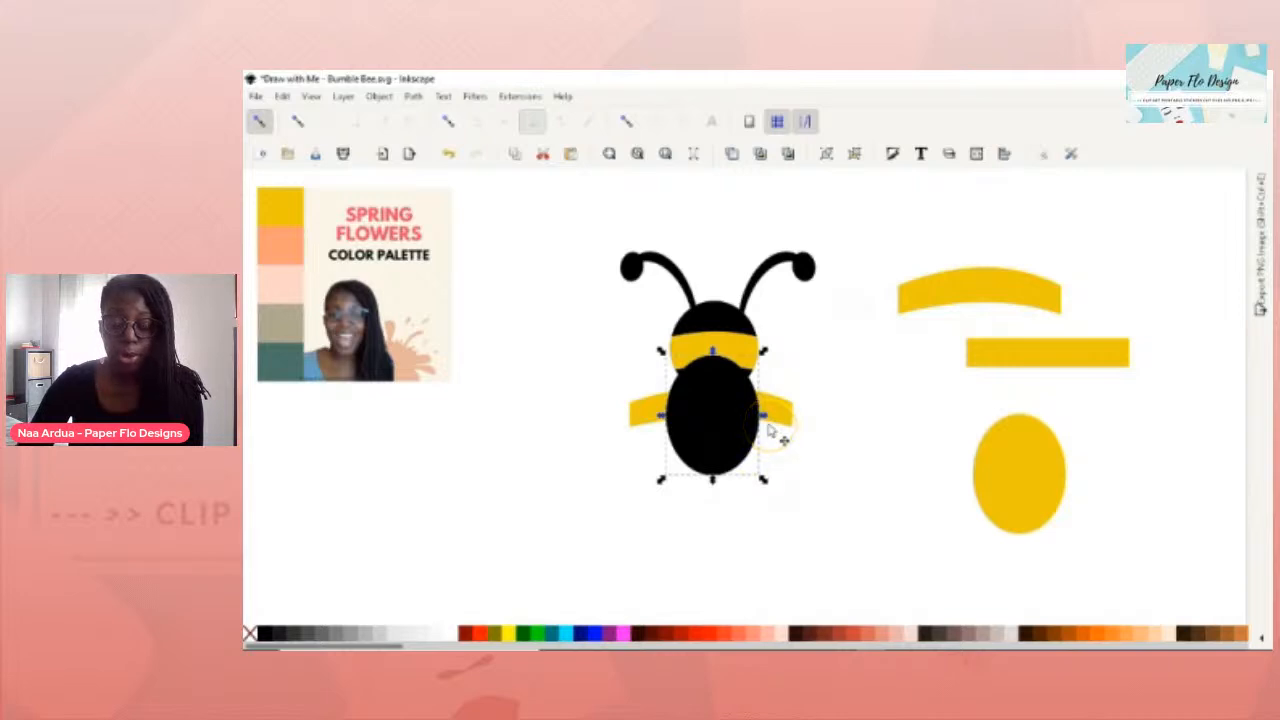
pyautogui.keyDown('shift'); pyautogui.click(783, 413); pyautogui.keyUp('shift')
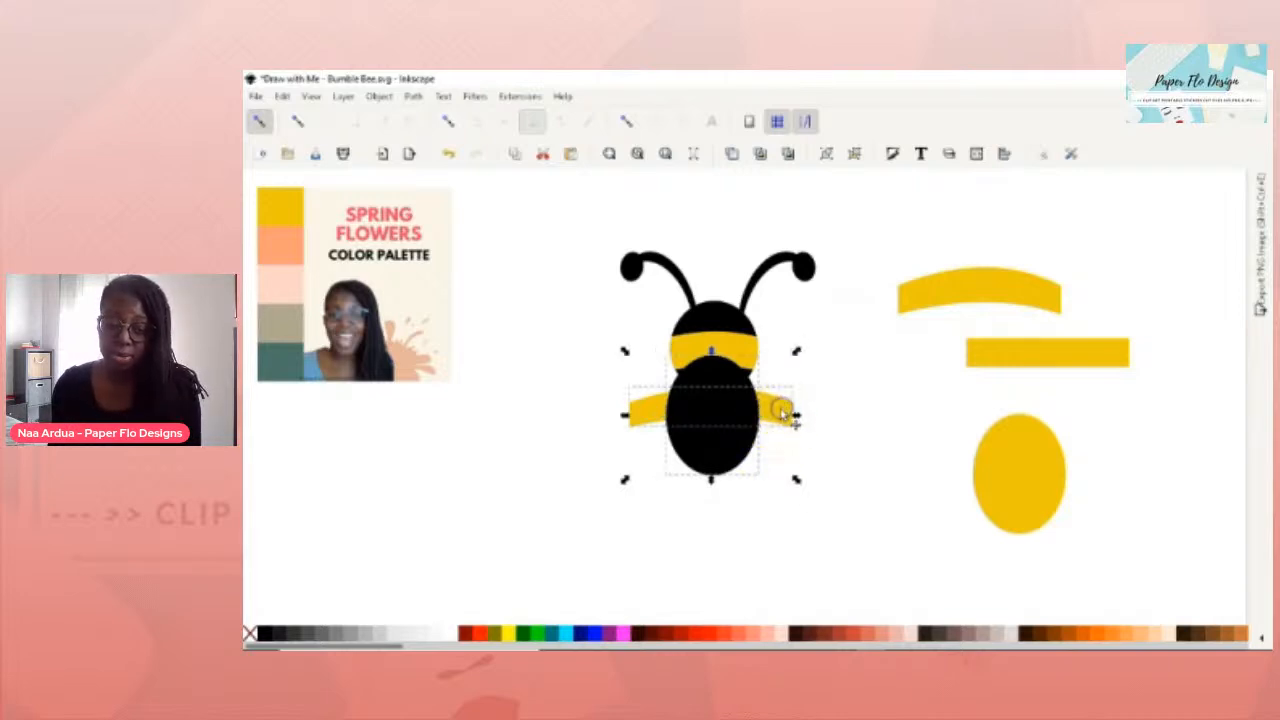
pyautogui.hotkey('ctrl', '*')
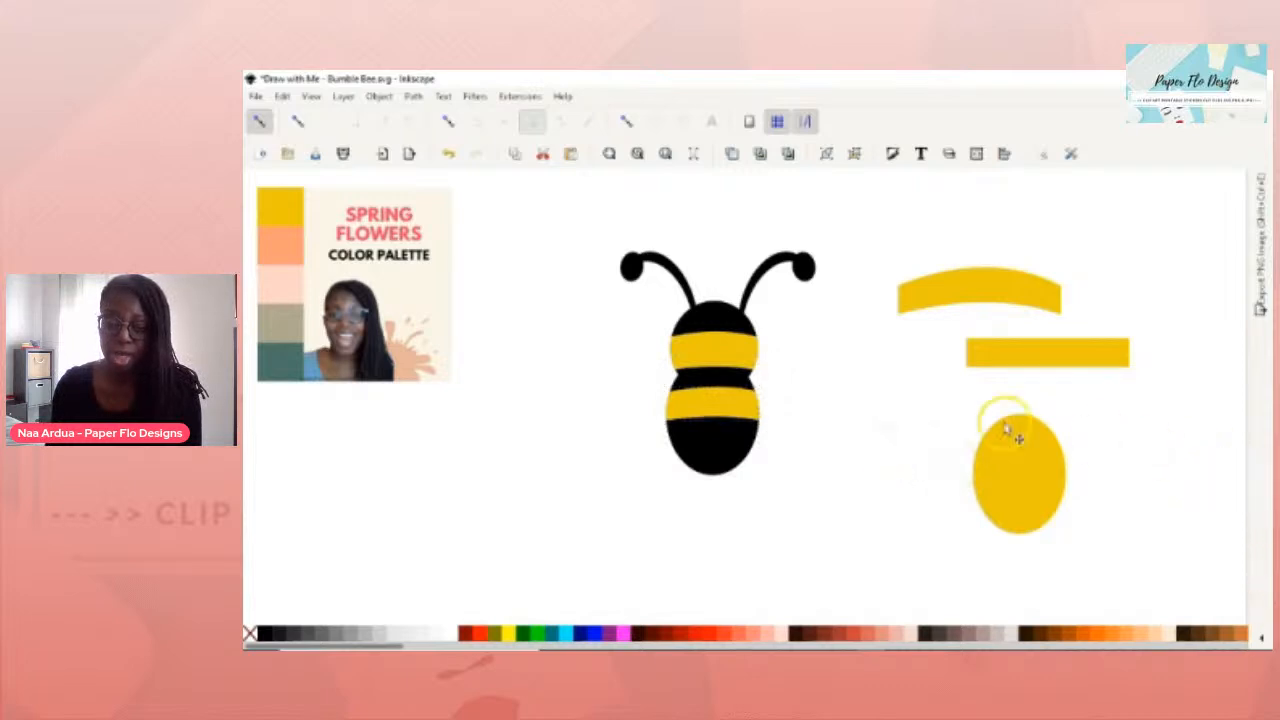
# Place the remaining curved yellow bar across the lower body, below the trimmed stripe, and flatten it slightly.
pyautogui.click(988, 302)
pyautogui.moveTo(988, 305); pyautogui.dragTo(721, 454)
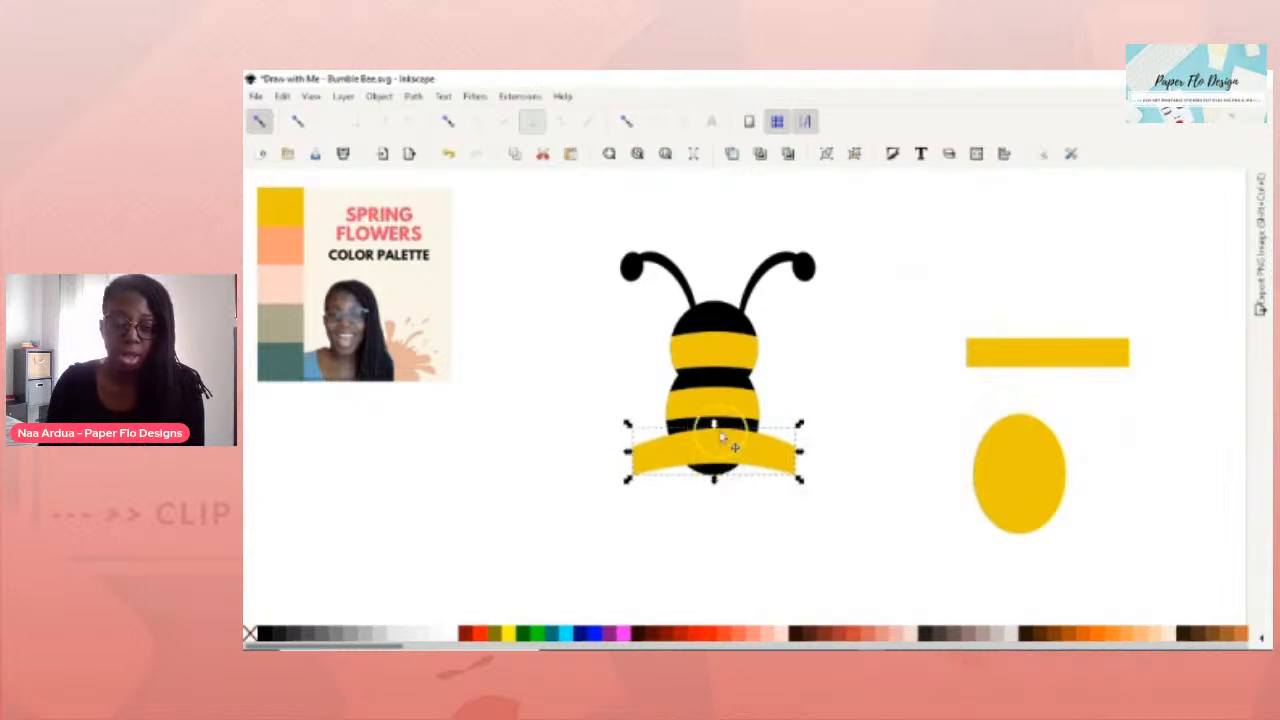
pyautogui.moveTo(714, 425); pyautogui.dragTo(724, 454)
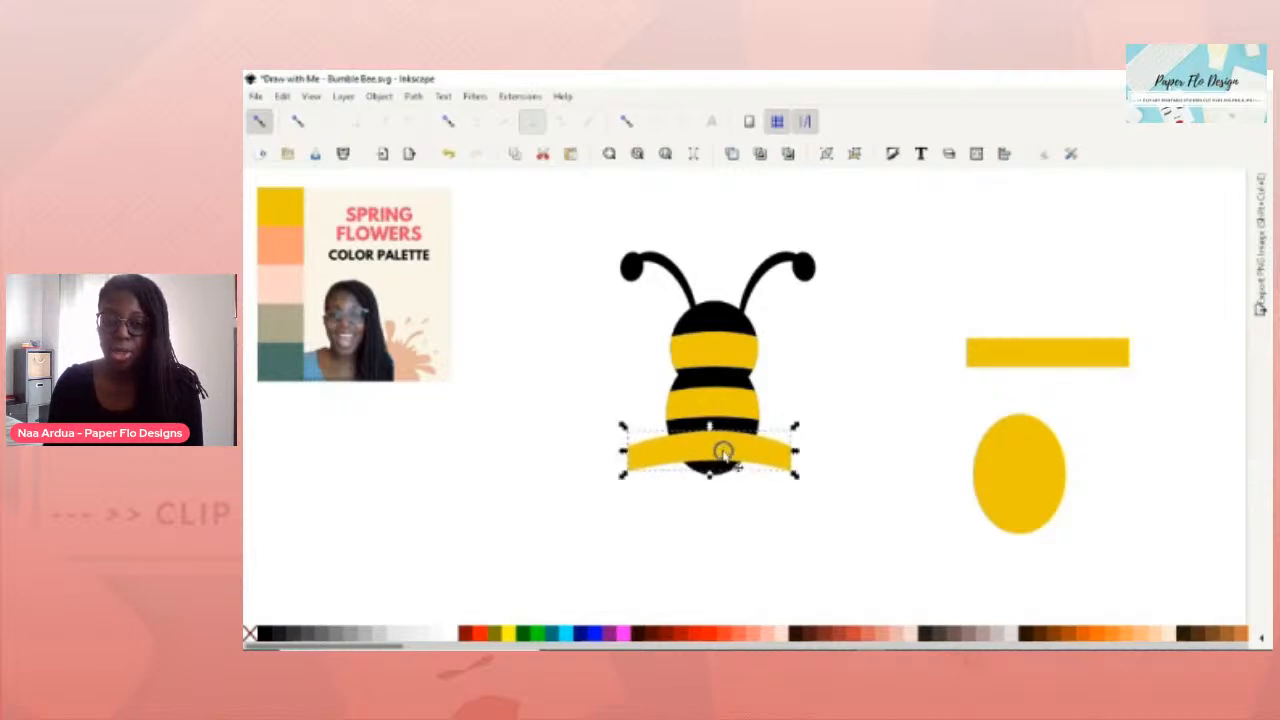
# Duplicate the body oval and intersect the copy with the lower curved bar to trim that stripe to the body.
pyautogui.click(726, 386)
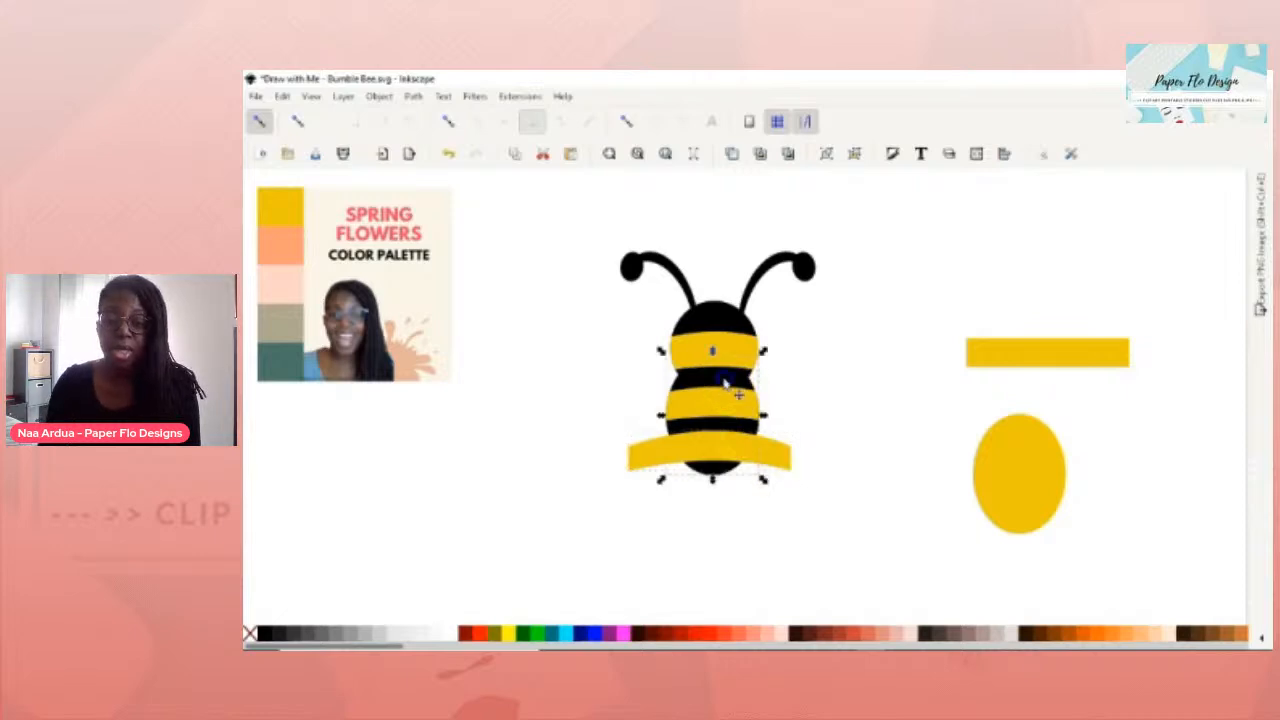
pyautogui.hotkey('ctrl', 'd')
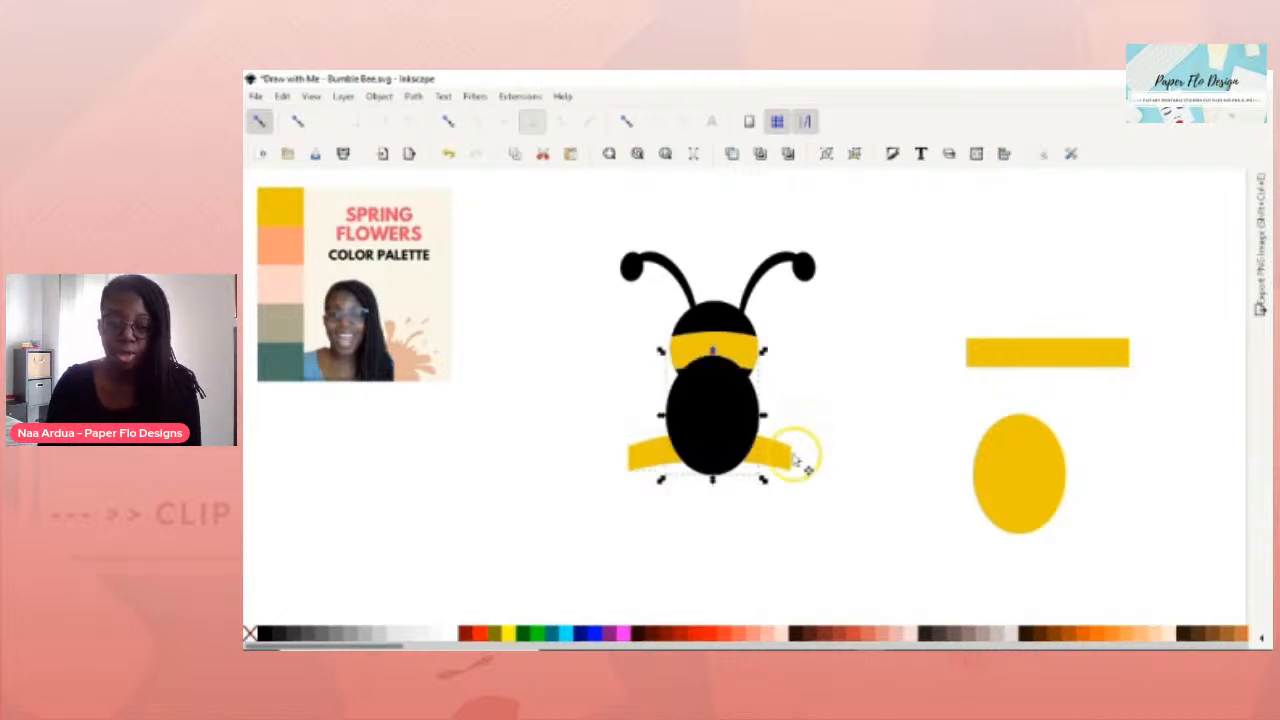
pyautogui.keyDown('shift'); pyautogui.click(778, 462); pyautogui.keyUp('shift')
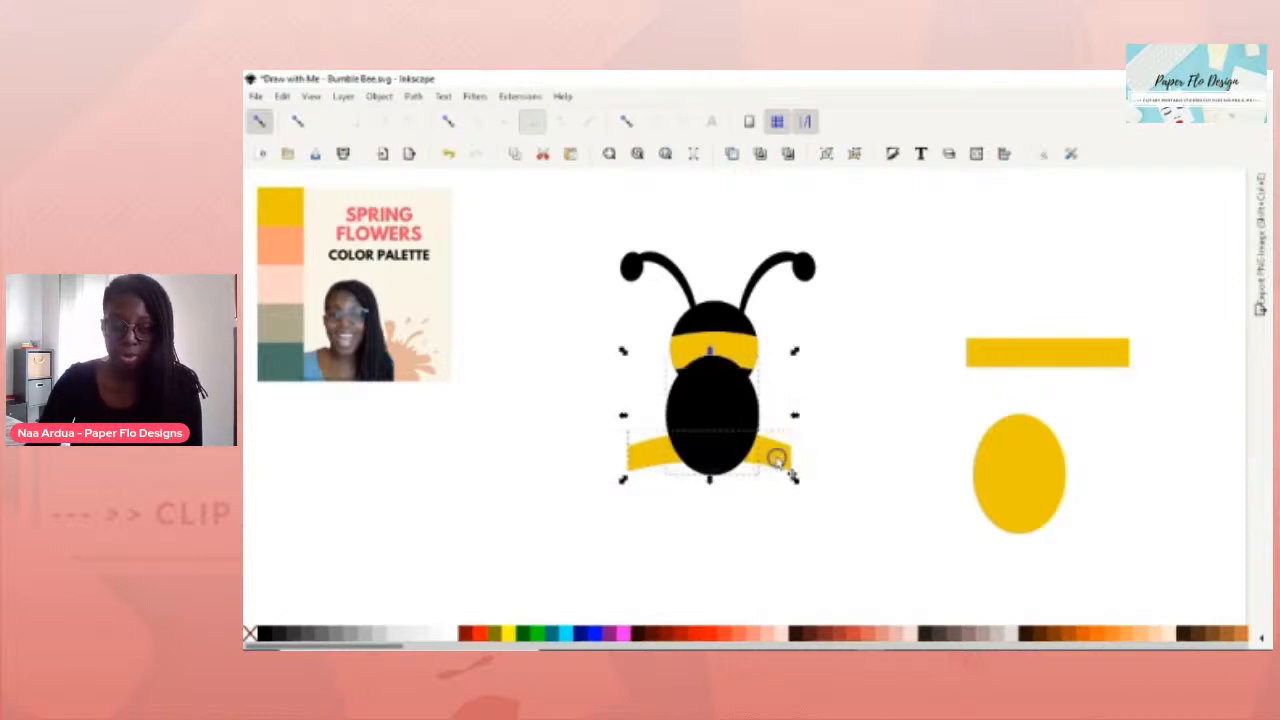
pyautogui.hotkey('ctrl', '*')
pyautogui.click(850, 477)
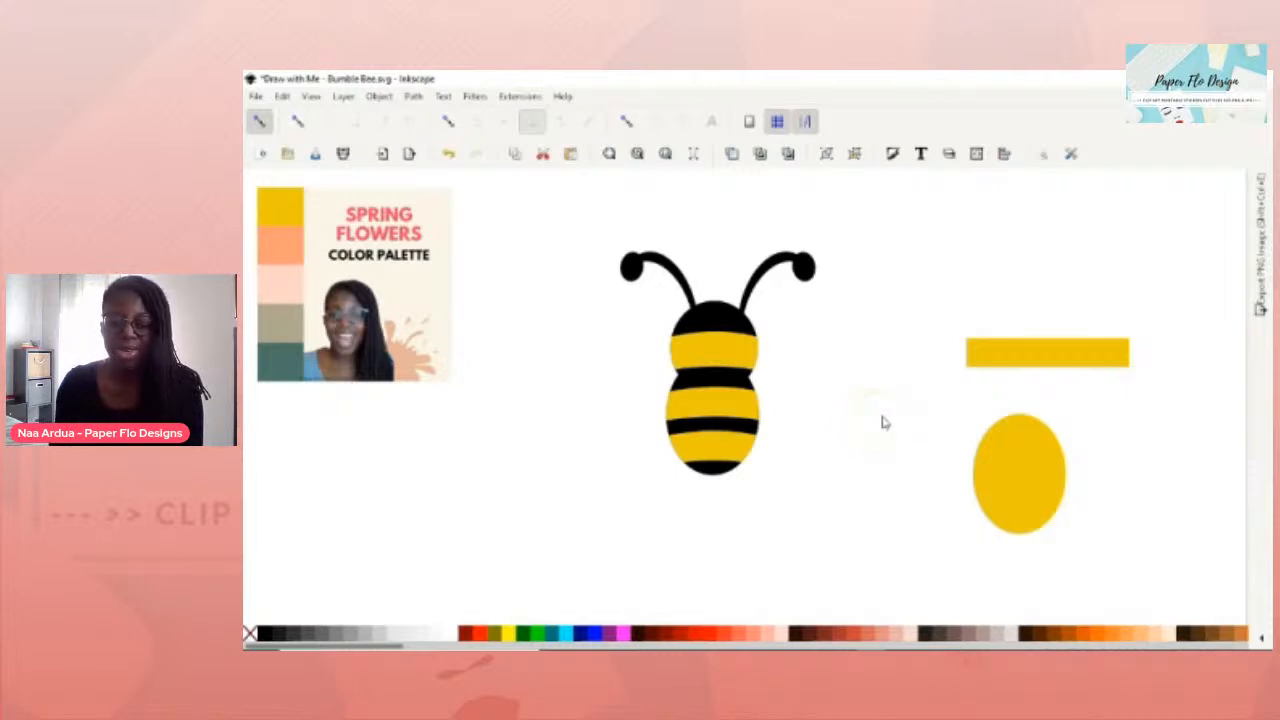
# Turn the straight yellow rectangle upright beside the bee and shorten it into a small, nearly square block.
pyautogui.click(1012, 351)
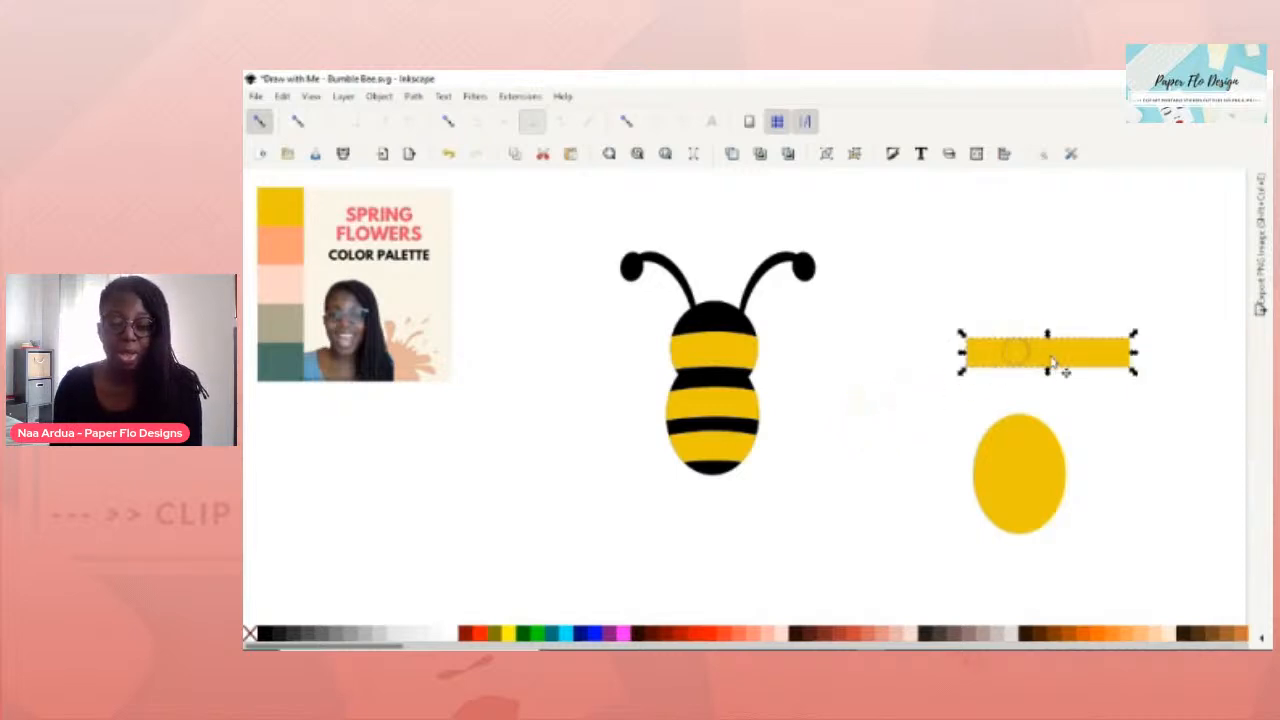
pyautogui.moveTo(1054, 358); pyautogui.dragTo(938, 359)
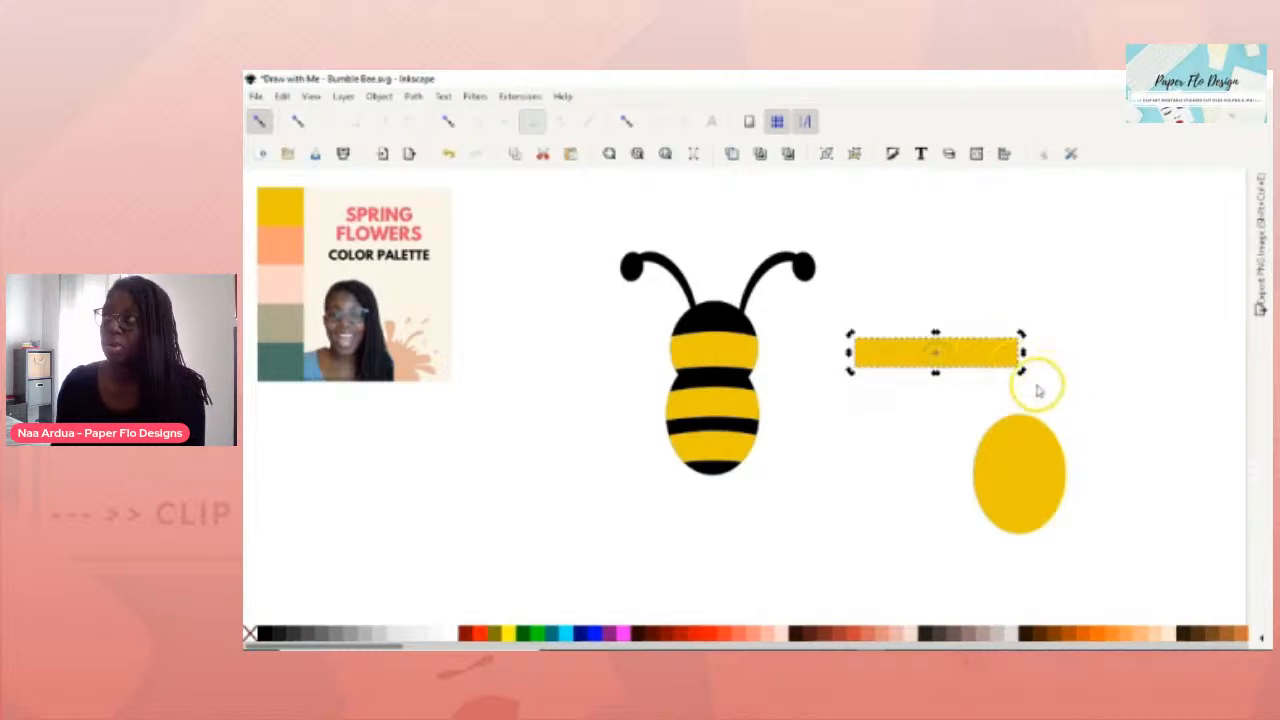
pyautogui.moveTo(1017, 370); pyautogui.dragTo(920, 275)
pyautogui.click(906, 313)
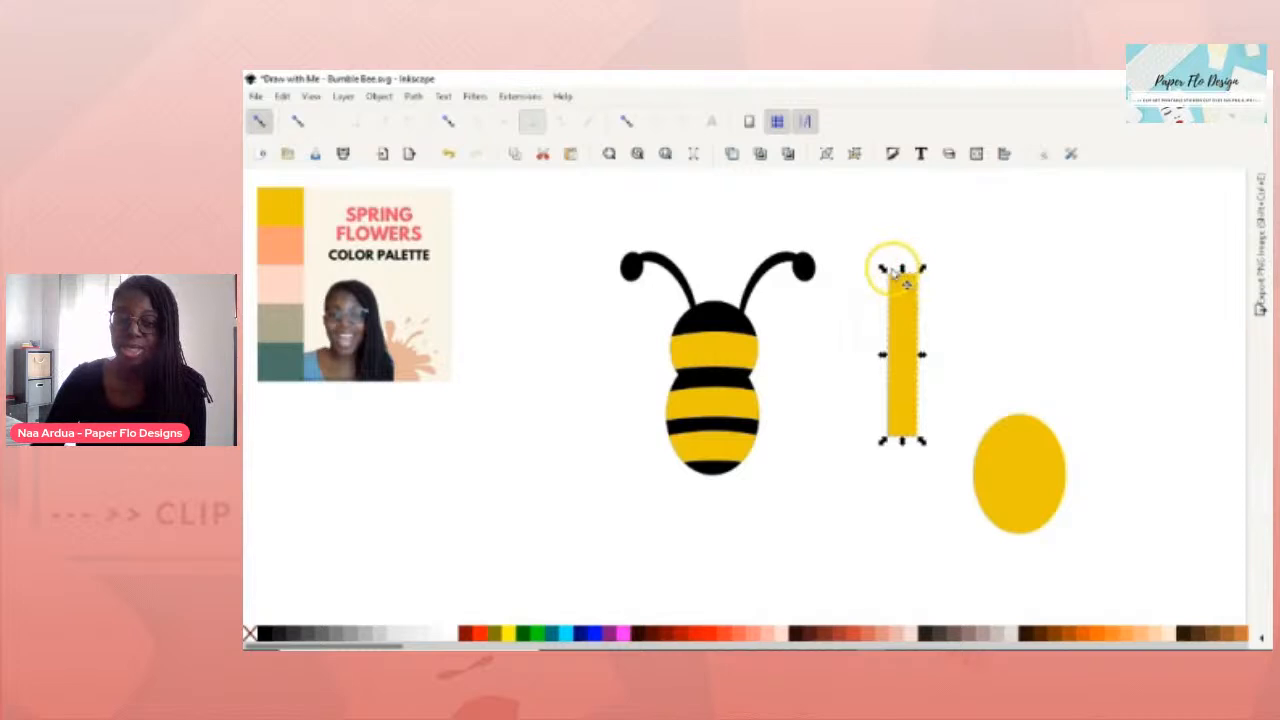
pyautogui.moveTo(902, 268); pyautogui.dragTo(907, 390)
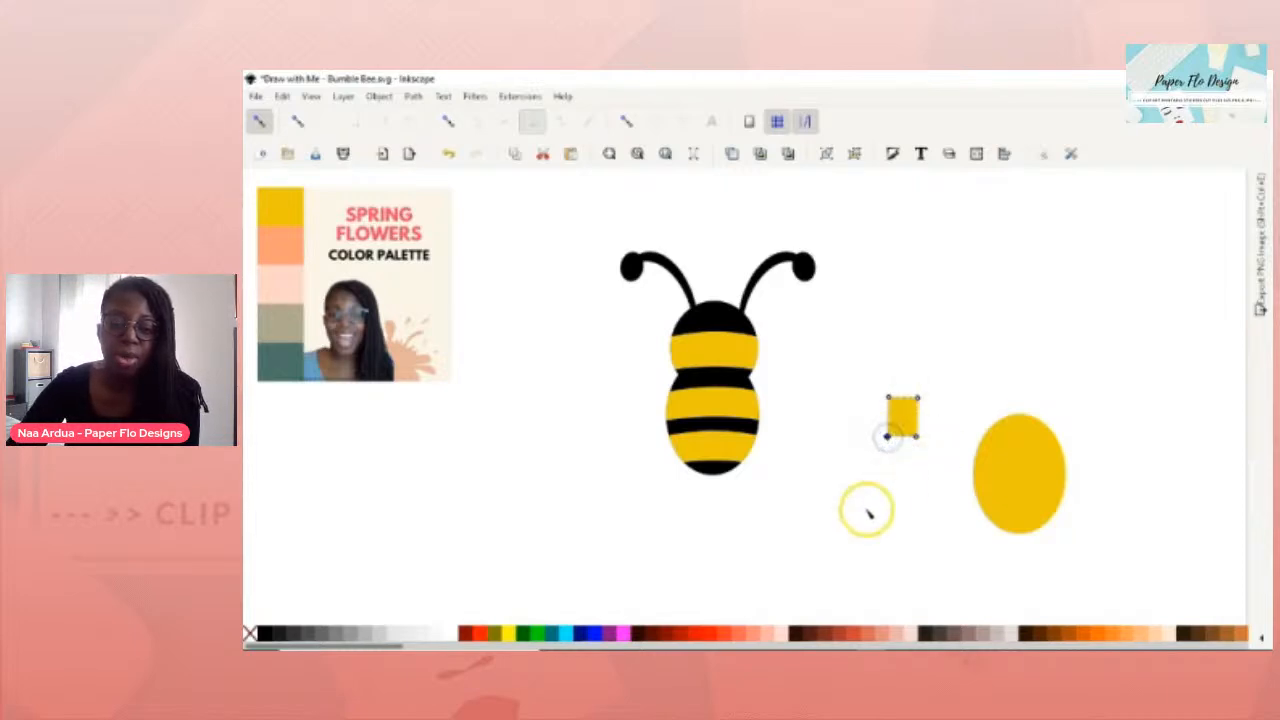
# Remove one corner node of the small yellow block, curve its edges into a pointed stinger, and fill it with the head's black.
pyautogui.press('Delete')
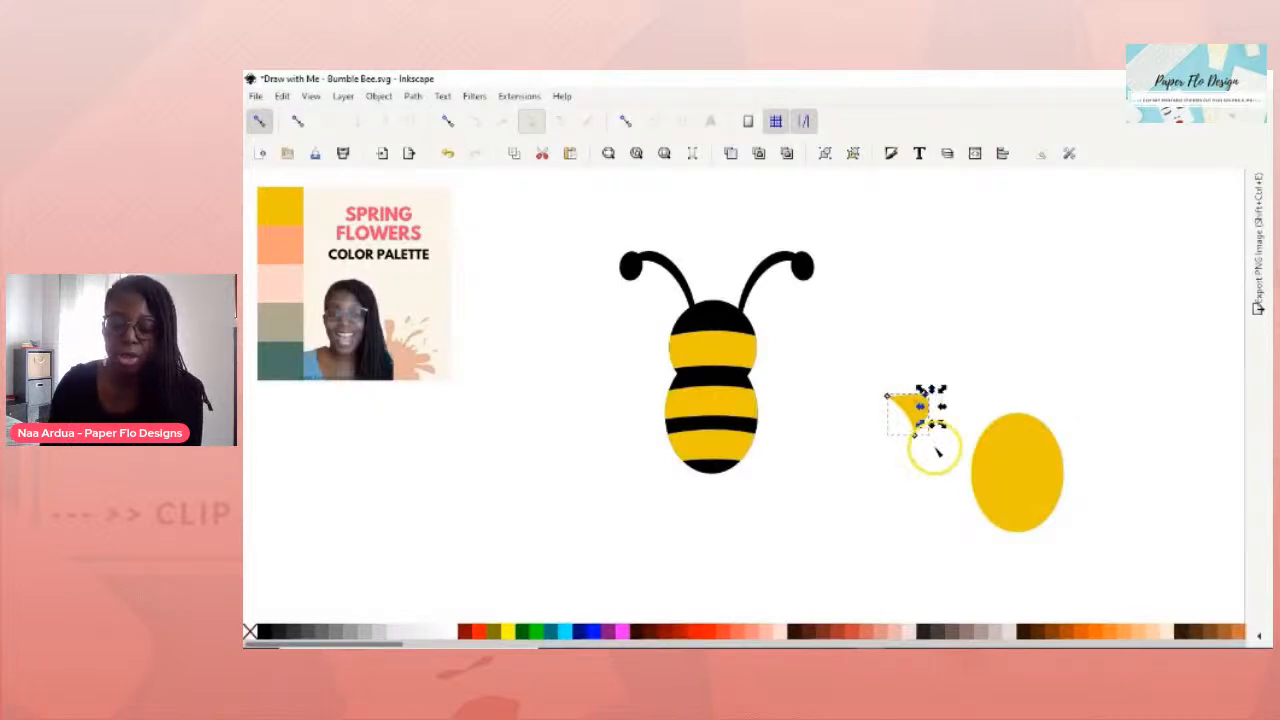
pyautogui.scroll(1, 932, 430)
pyautogui.scroll(1, 930, 437)
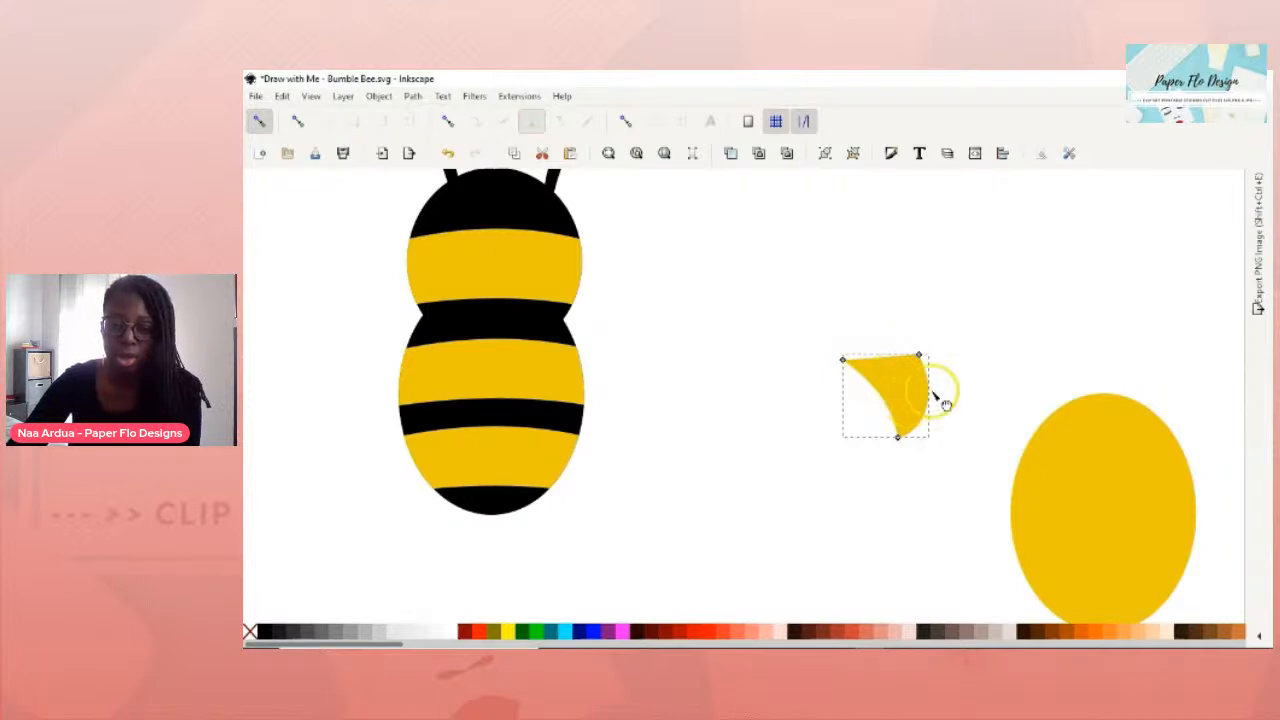
pyautogui.moveTo(900, 440); pyautogui.dragTo(886, 443)
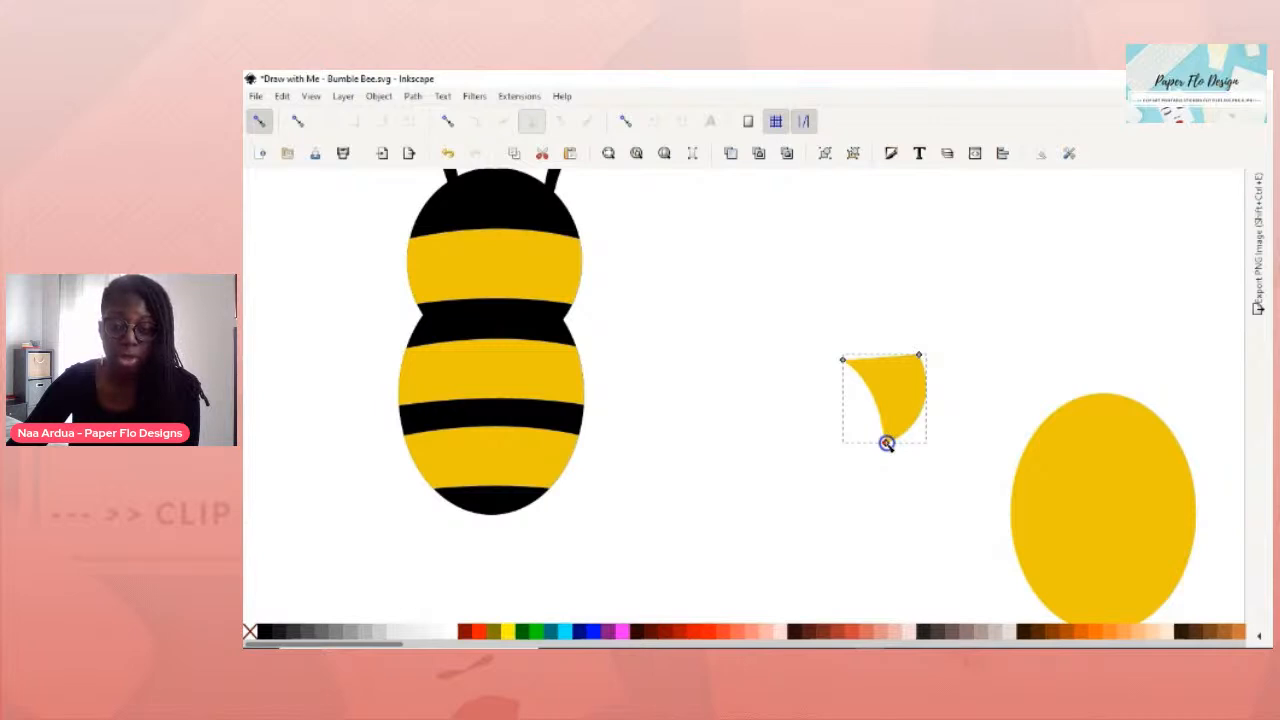
pyautogui.moveTo(880, 405); pyautogui.dragTo(887, 402)
pyautogui.click(952, 386)
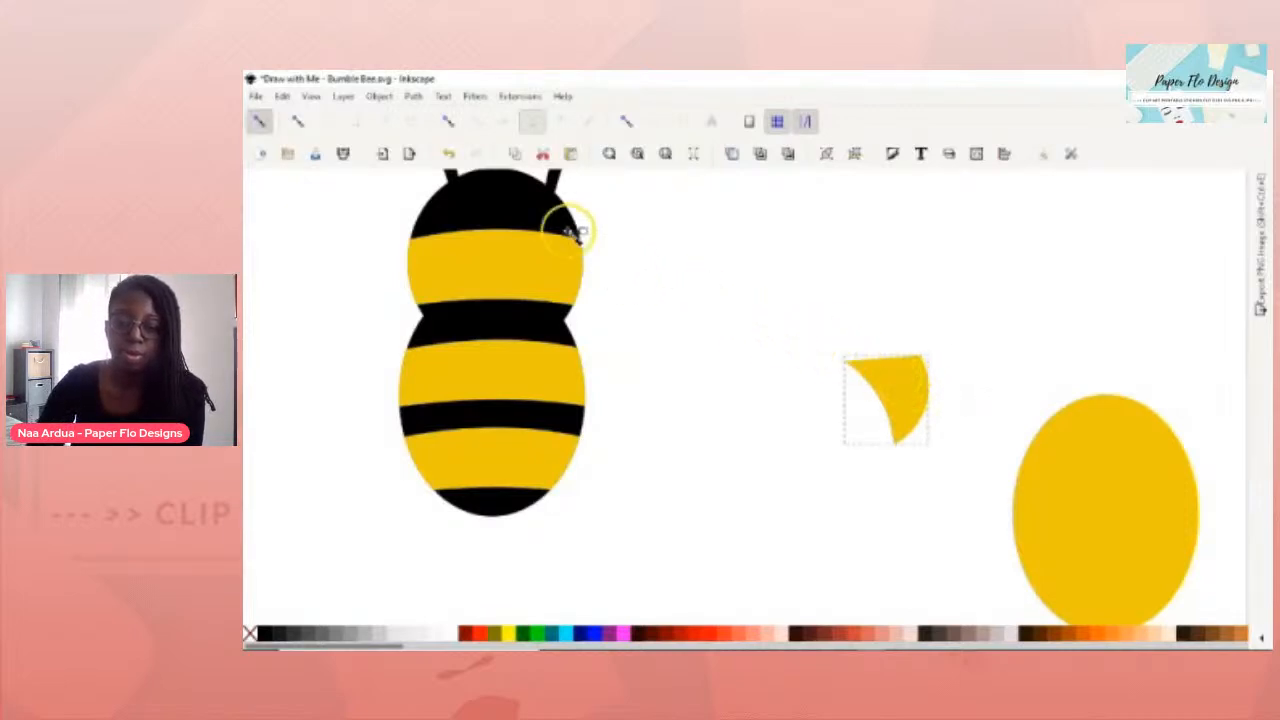
pyautogui.click(540, 210)
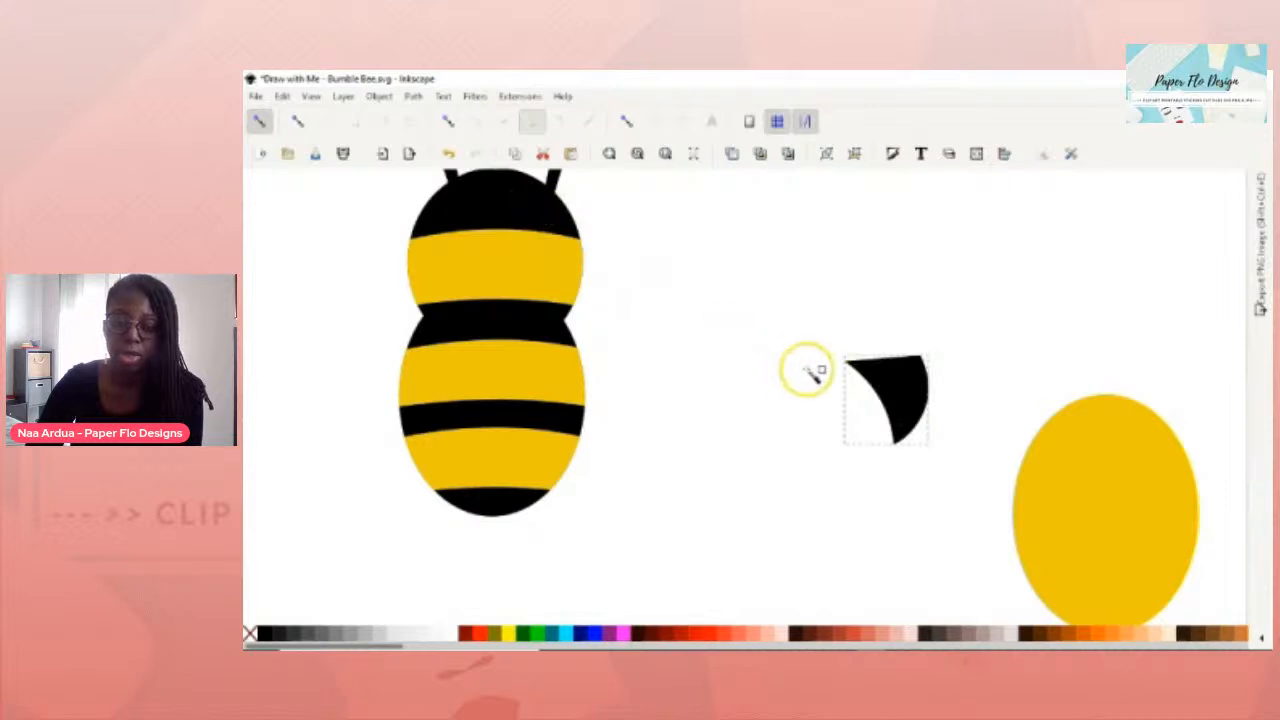
# Move the black stinger to the lower end of the body, scale it down, and tilt it slightly.
pyautogui.click(908, 405)
pyautogui.moveTo(908, 405); pyautogui.dragTo(510, 542)
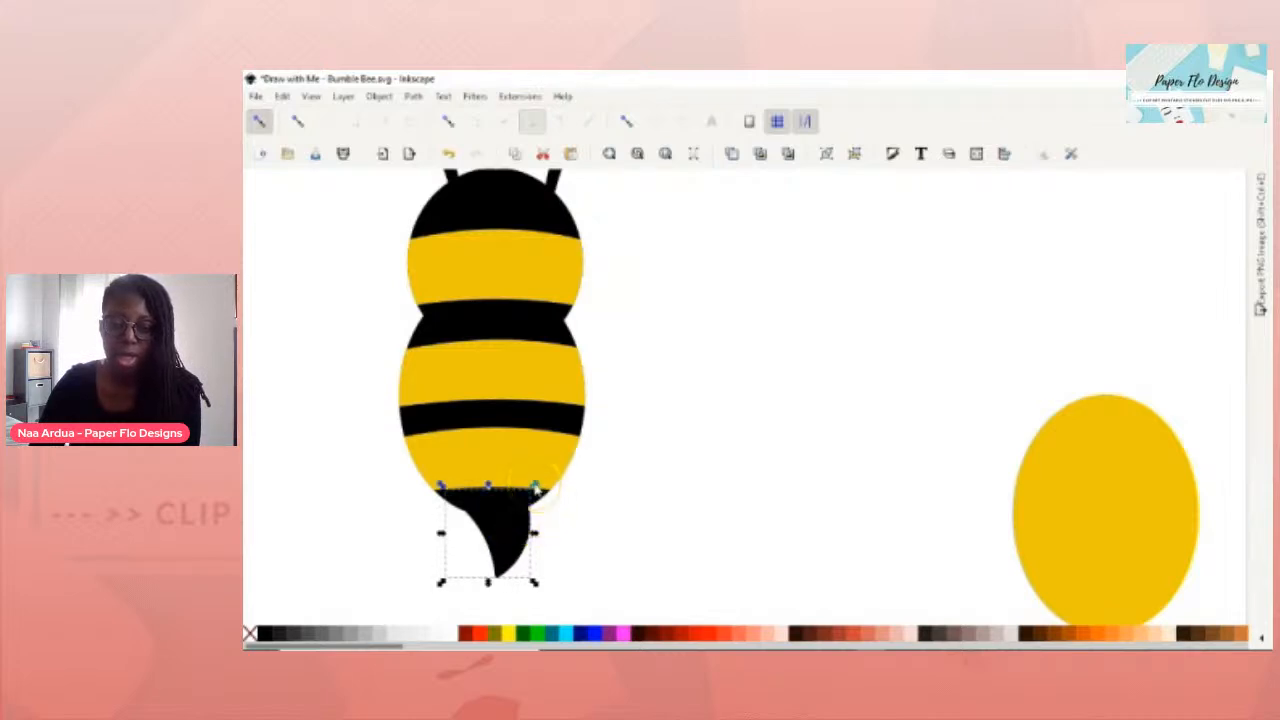
pyautogui.moveTo(535, 487); pyautogui.dragTo(527, 491)
pyautogui.click(500, 523)
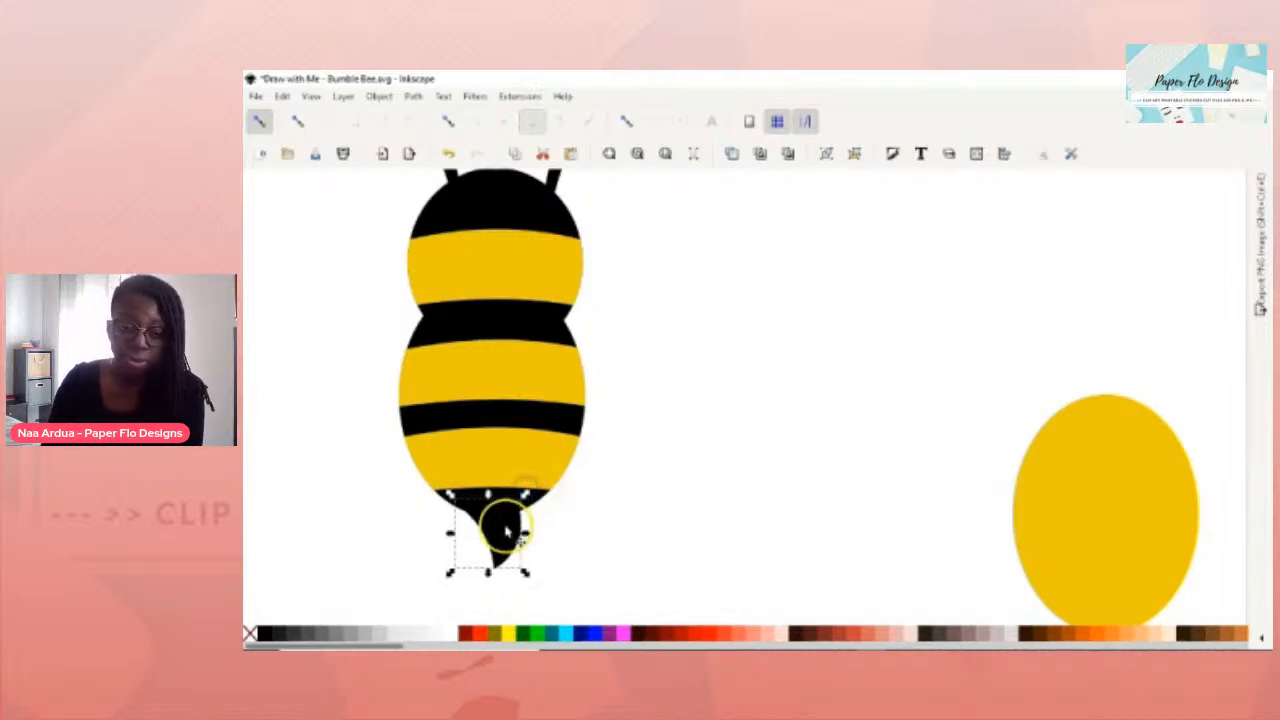
pyautogui.moveTo(527, 568)
pyautogui.mouseDown()
pyautogui.moveTo(509, 572)
pyautogui.moveTo(511, 551)
pyautogui.moveTo(516, 560)
pyautogui.mouseUp()
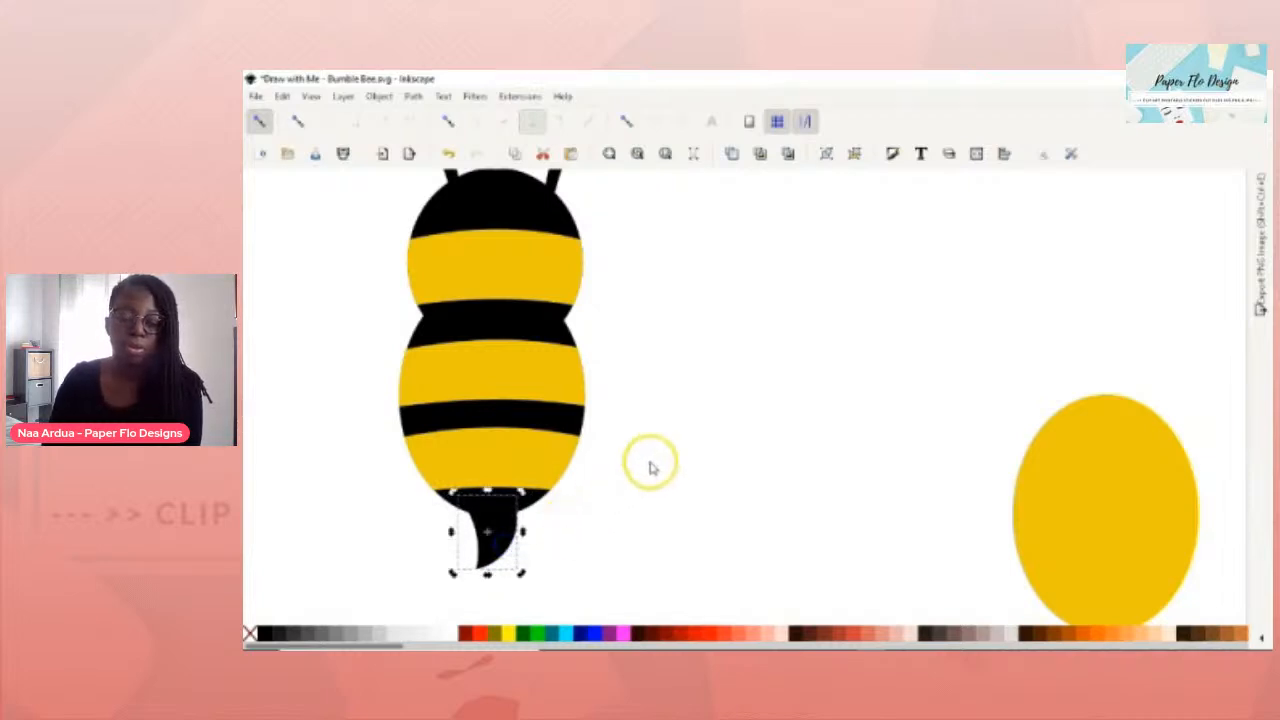
# Fine-tune the stinger's tilt and position so it hangs from the middle of the body's lower end.
pyautogui.scroll(-1, 651, 463)
pyautogui.scroll(-1, 683, 443)
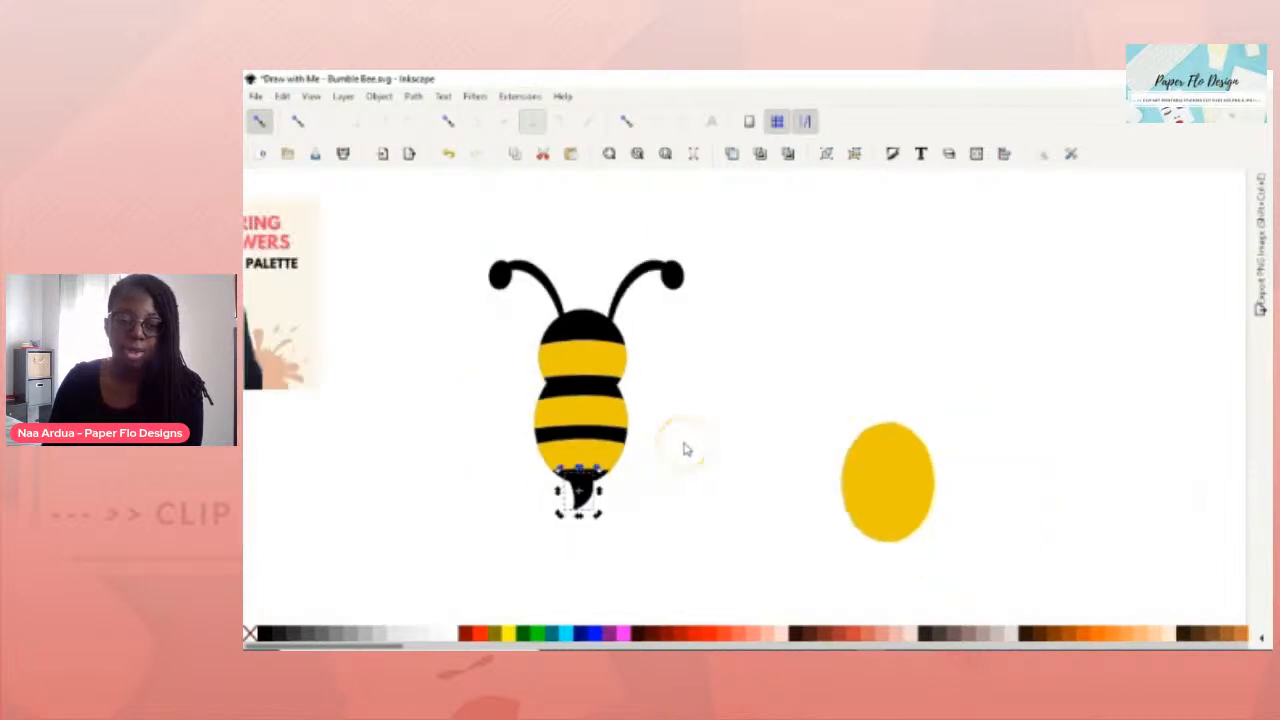
pyautogui.moveTo(689, 443); pyautogui.dragTo(718, 436)
pyautogui.click(771, 449)
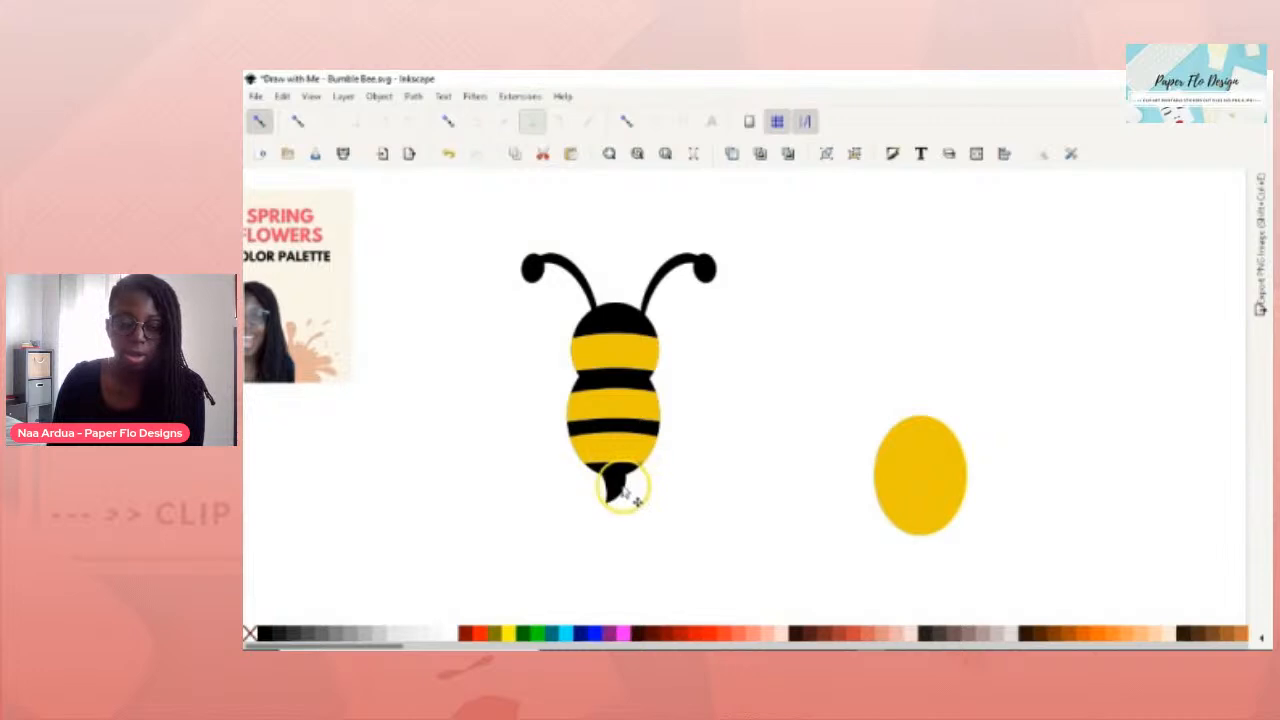
pyautogui.click(626, 492)
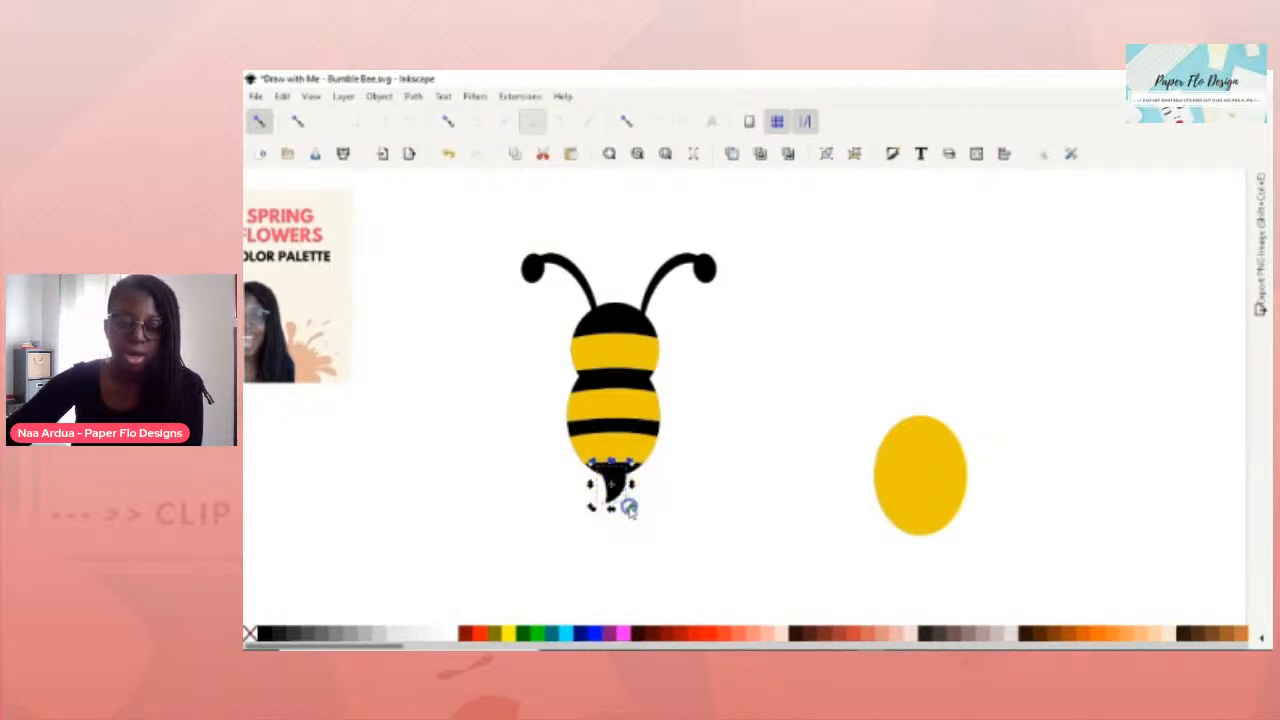
pyautogui.moveTo(629, 507); pyautogui.dragTo(615, 486)
pyautogui.click(700, 474)
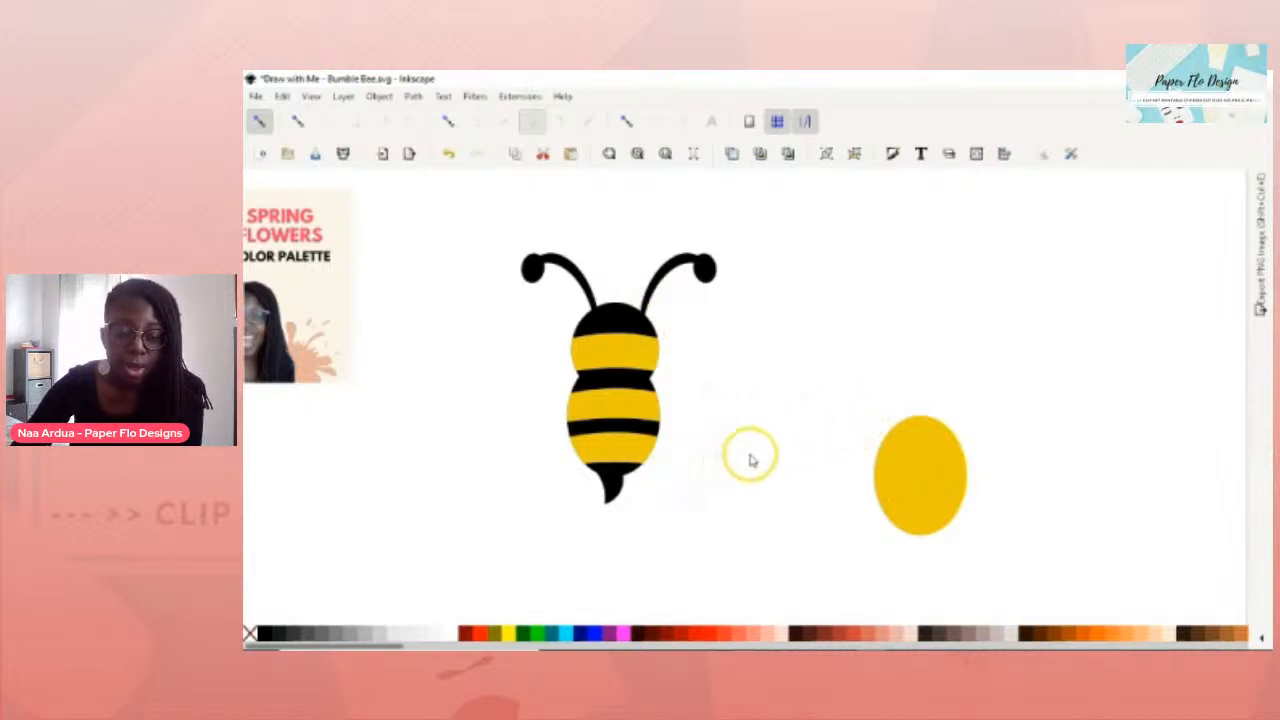
# Merge the black stinger, body and head into one shape beneath the yellow stripes, undoing the test moves.
pyautogui.click(613, 487)
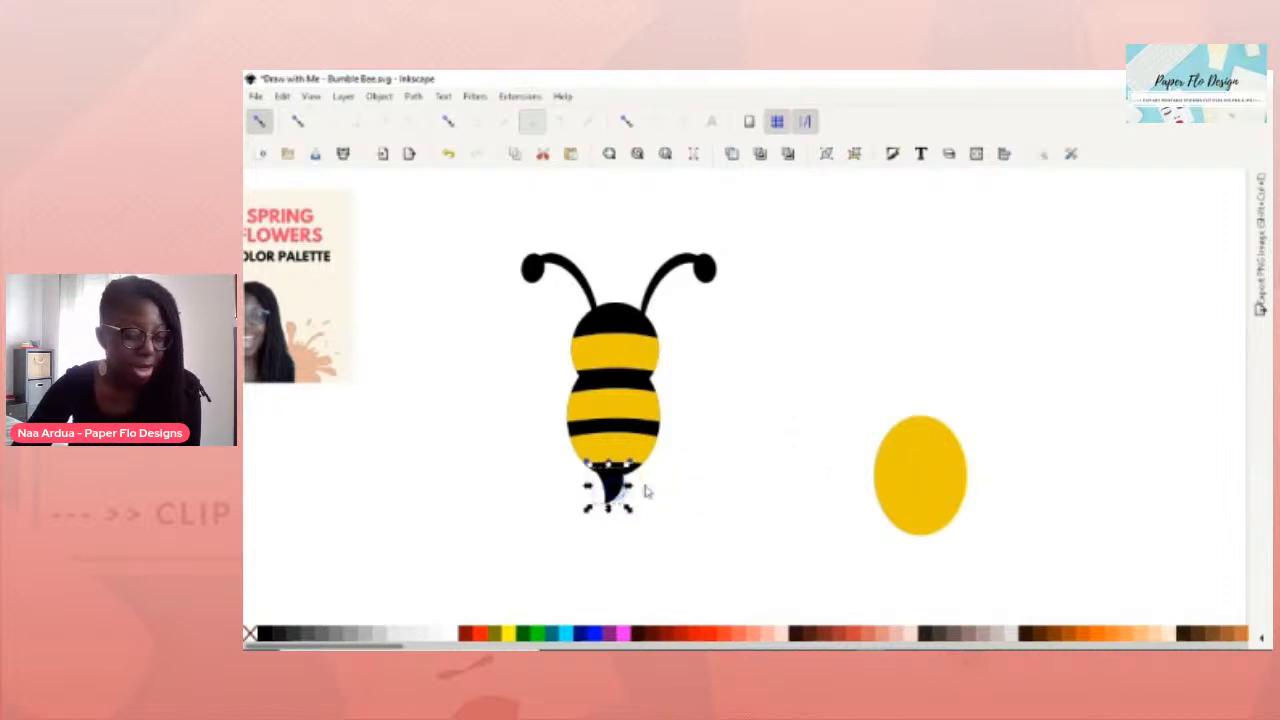
pyautogui.keyDown('shift'); pyautogui.click(607, 382); pyautogui.keyUp('shift')
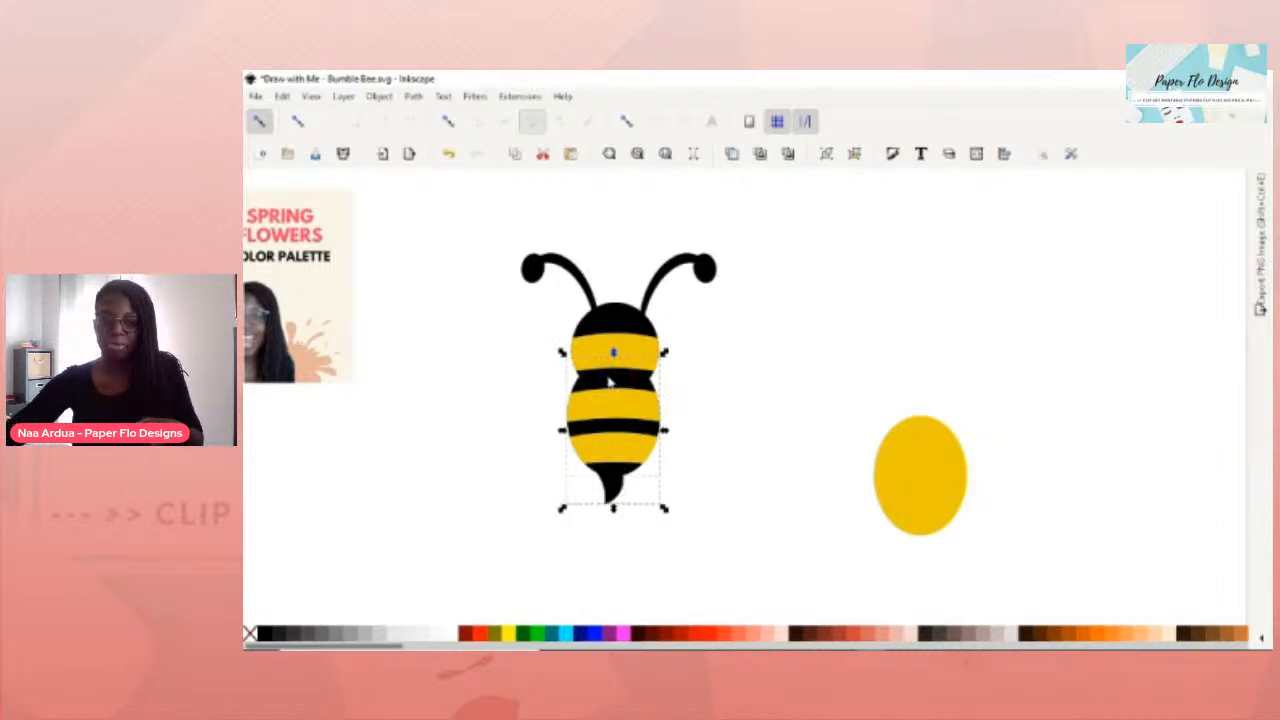
pyautogui.moveTo(607, 382); pyautogui.dragTo(700, 398)
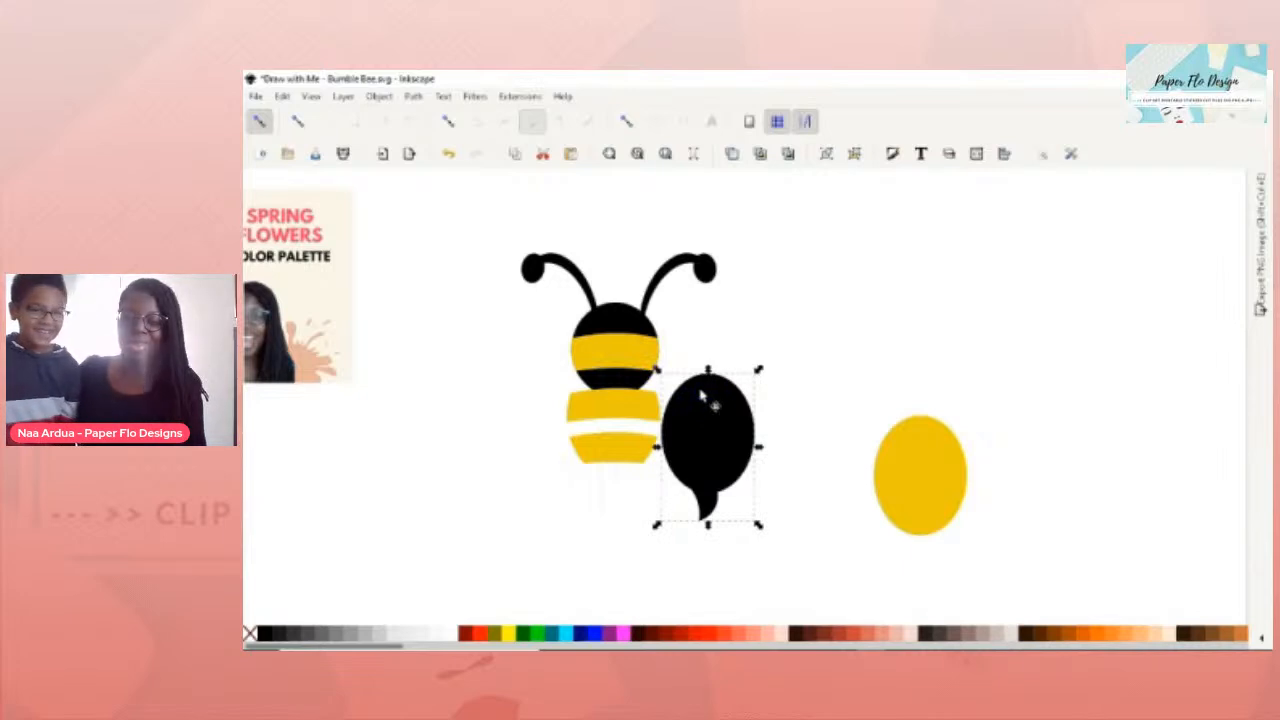
pyautogui.hotkey('ctrl', 'z')
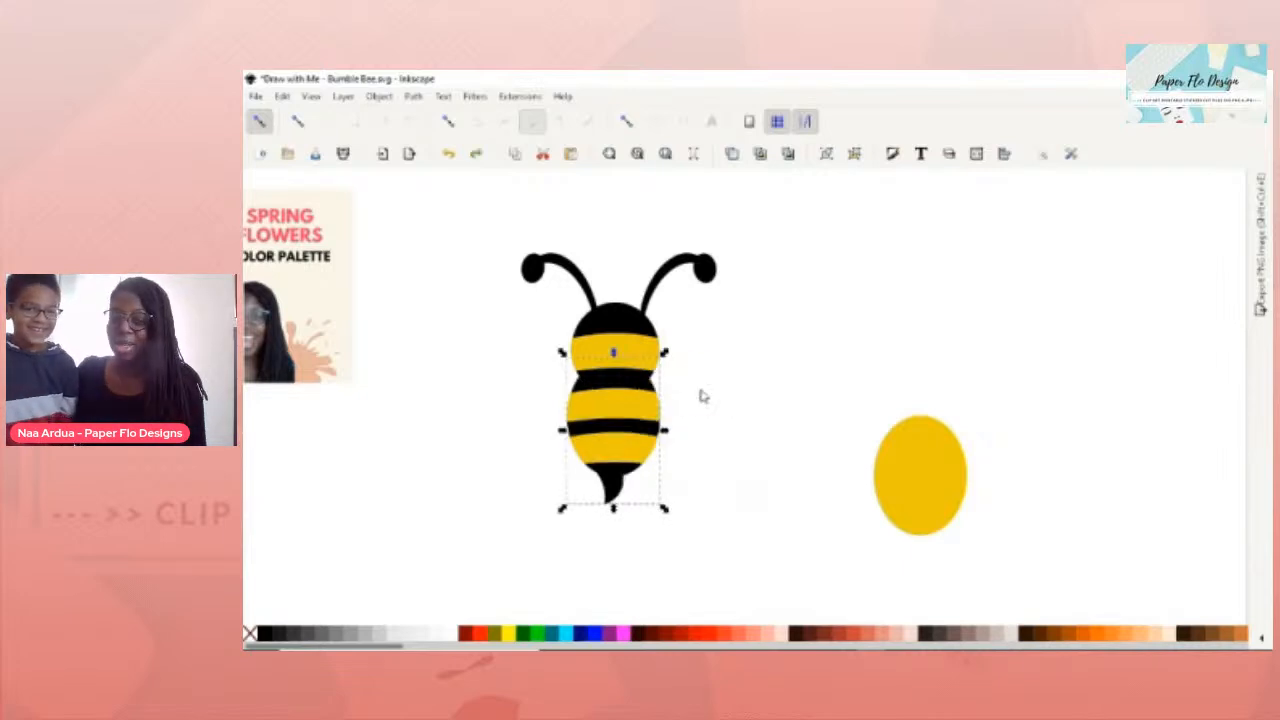
pyautogui.click(622, 320)
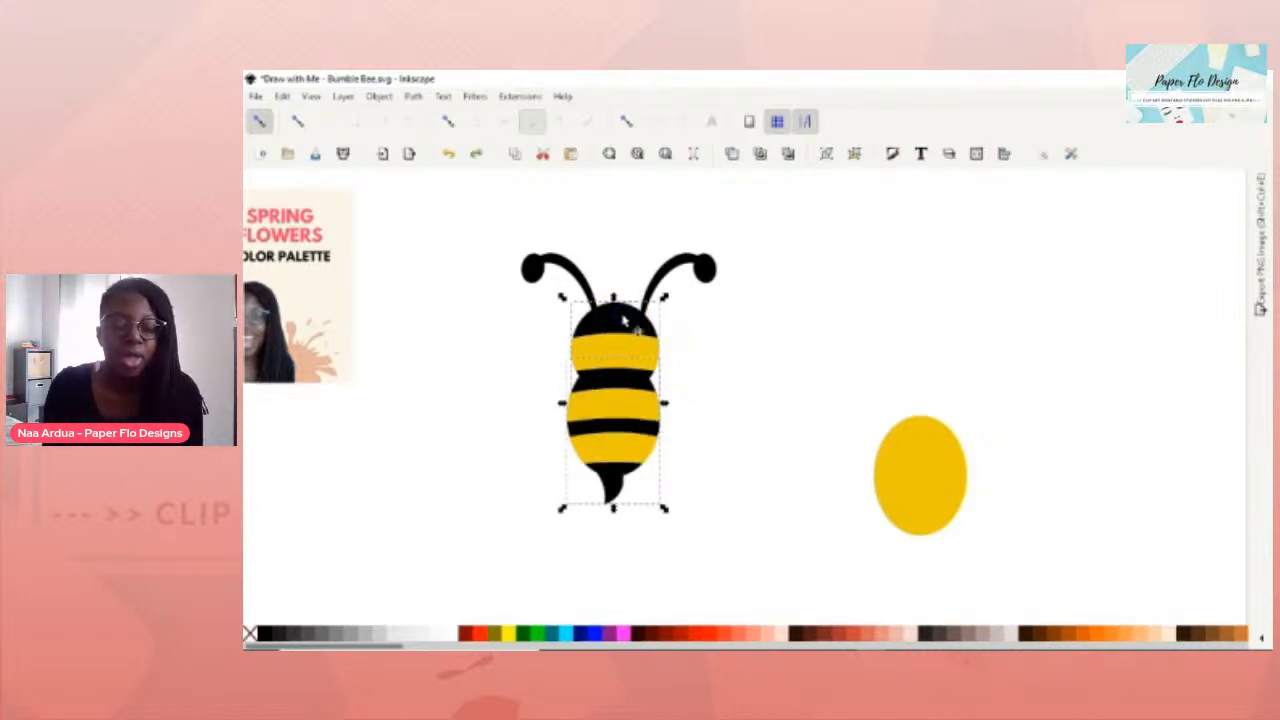
pyautogui.moveTo(622, 320); pyautogui.dragTo(778, 372)
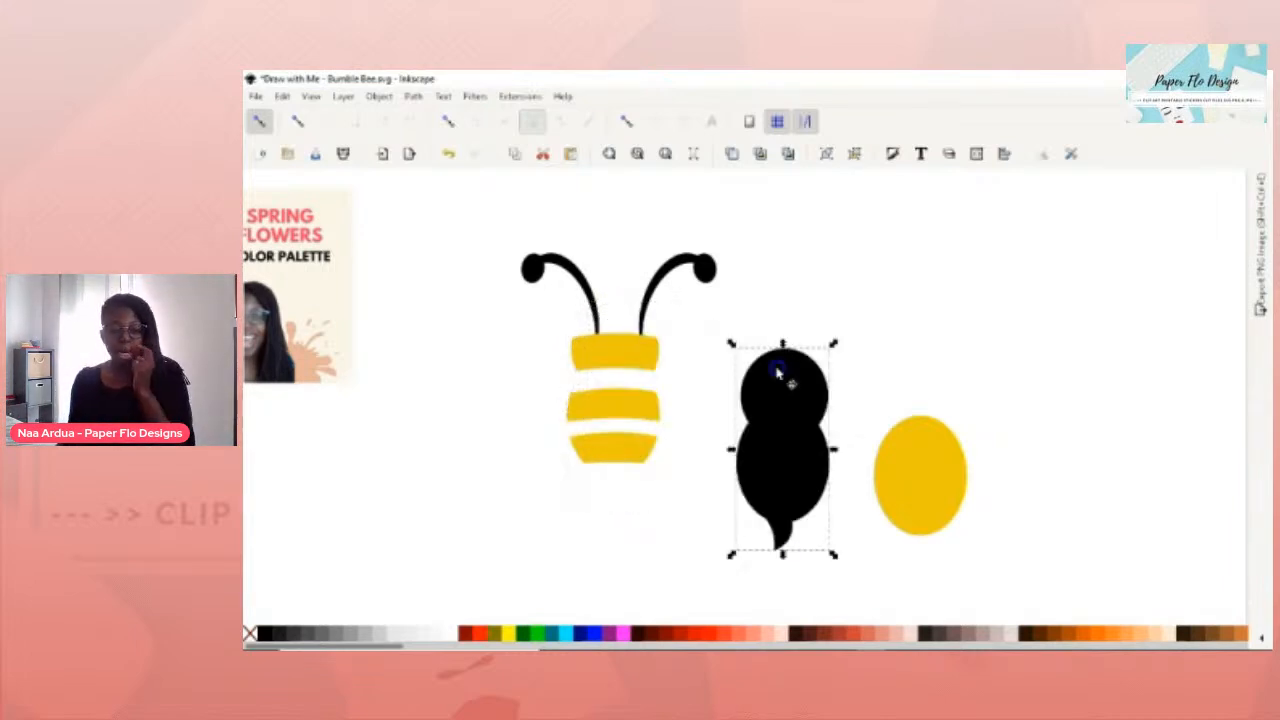
pyautogui.hotkey('ctrl', 'z')
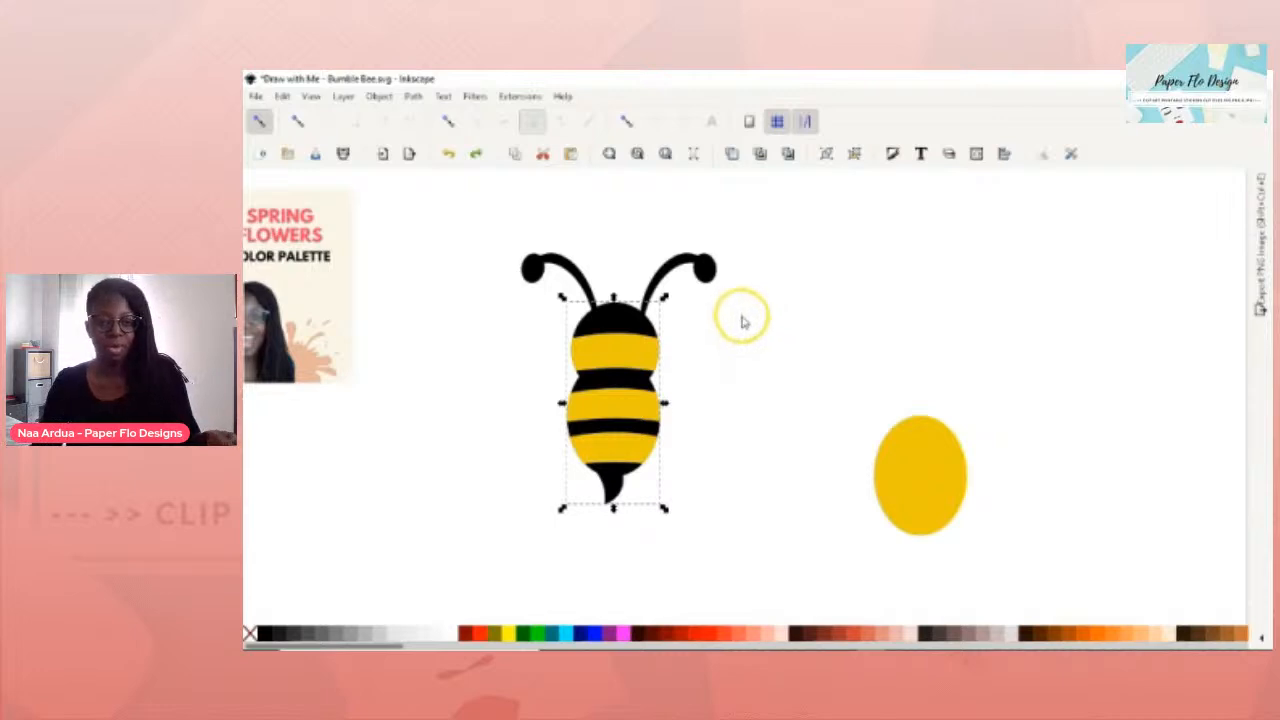
pyautogui.keyDown('shift'); pyautogui.click(678, 275); pyautogui.keyUp('shift')
pyautogui.keyDown('shift'); pyautogui.click(582, 278); pyautogui.keyUp('shift')
pyautogui.click(615, 287)
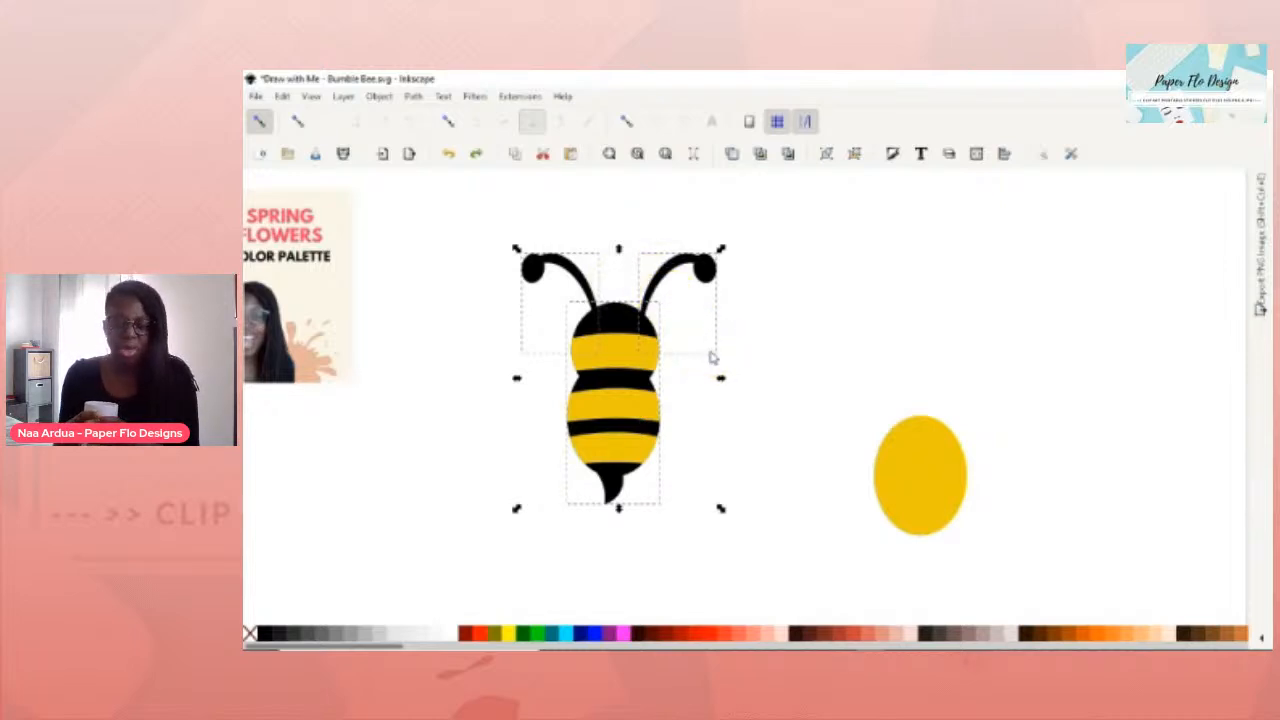
pyautogui.click(780, 334)
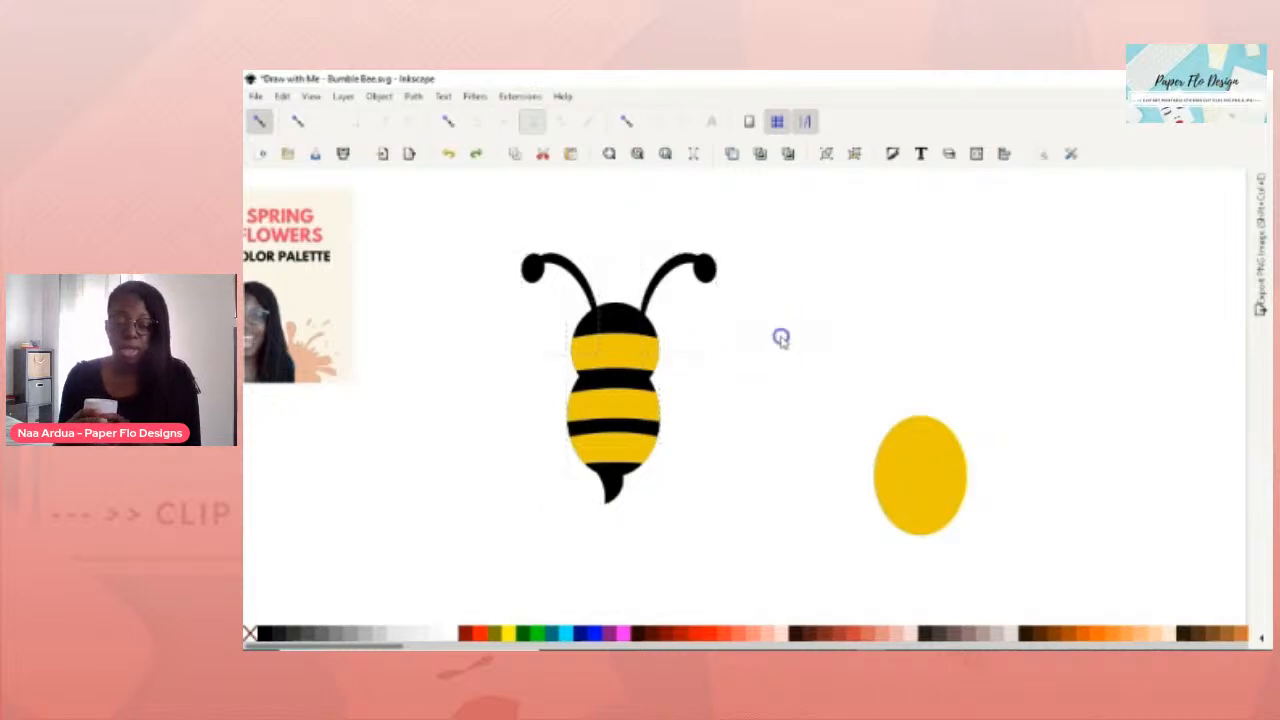
pyautogui.click(671, 285)
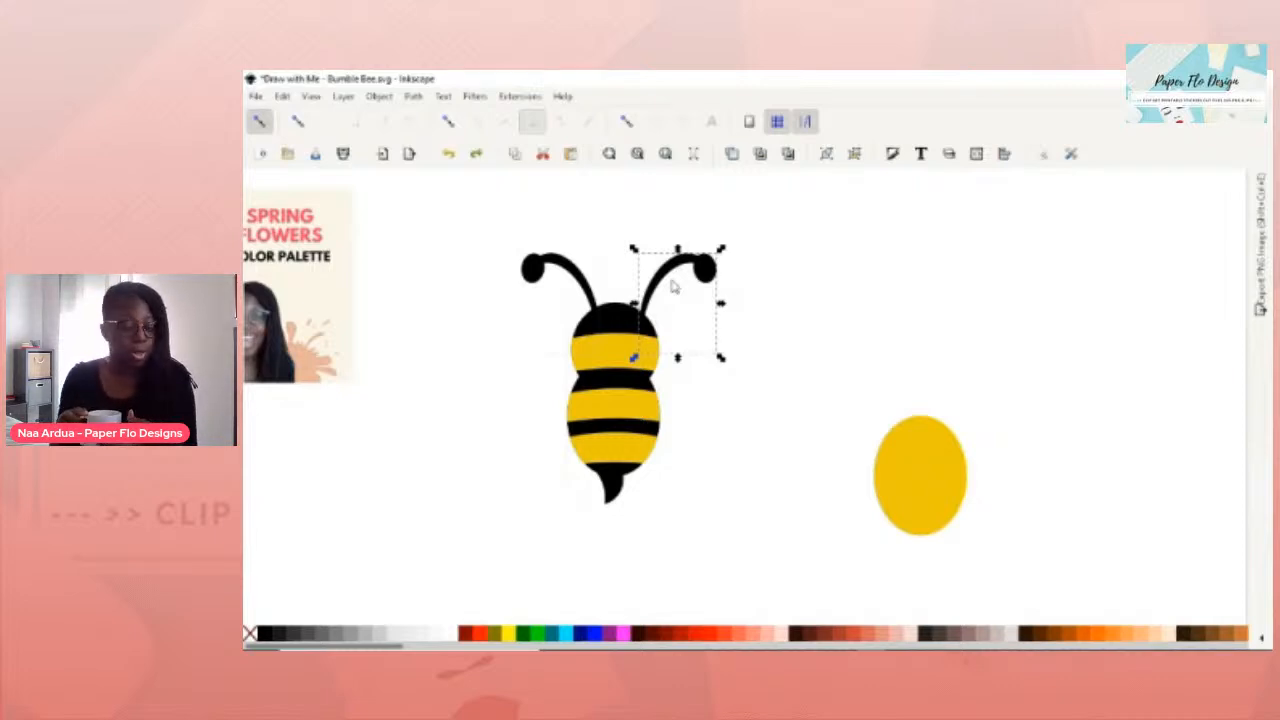
pyautogui.click(677, 278)
pyautogui.click(771, 266)
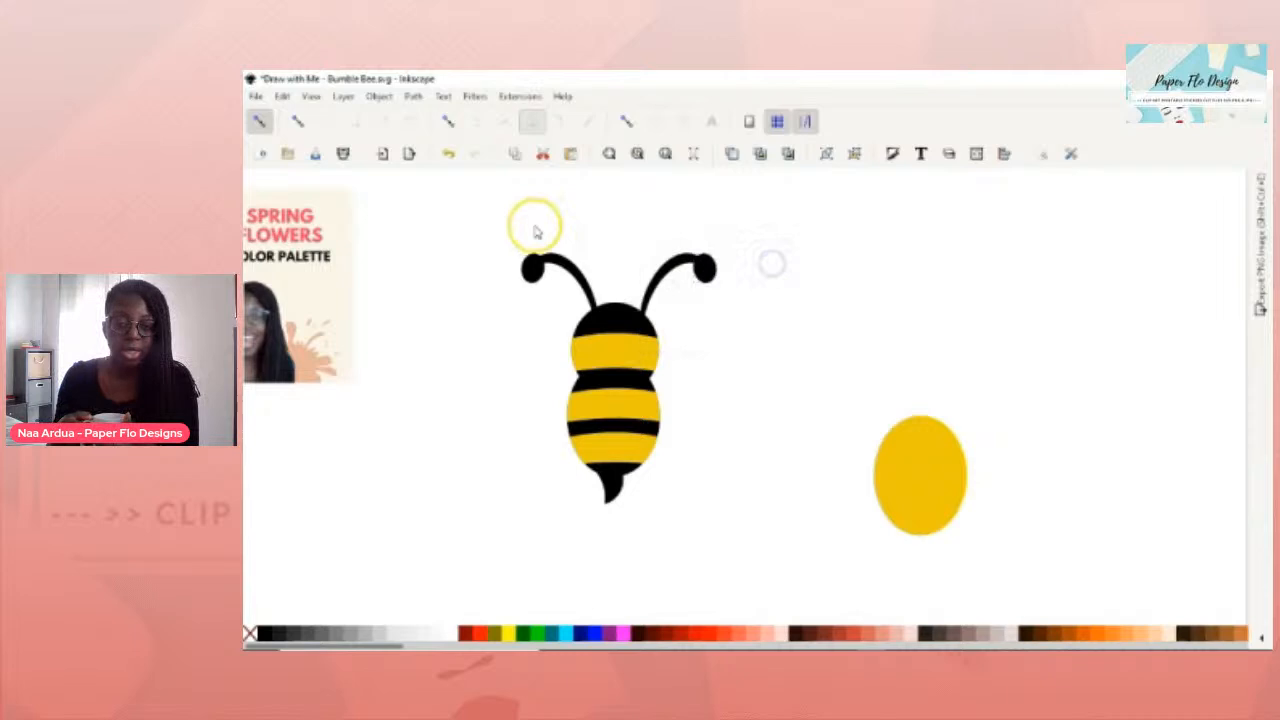
# Group both antennae with the merged black head and body, undoing the test move.
pyautogui.click(533, 268)
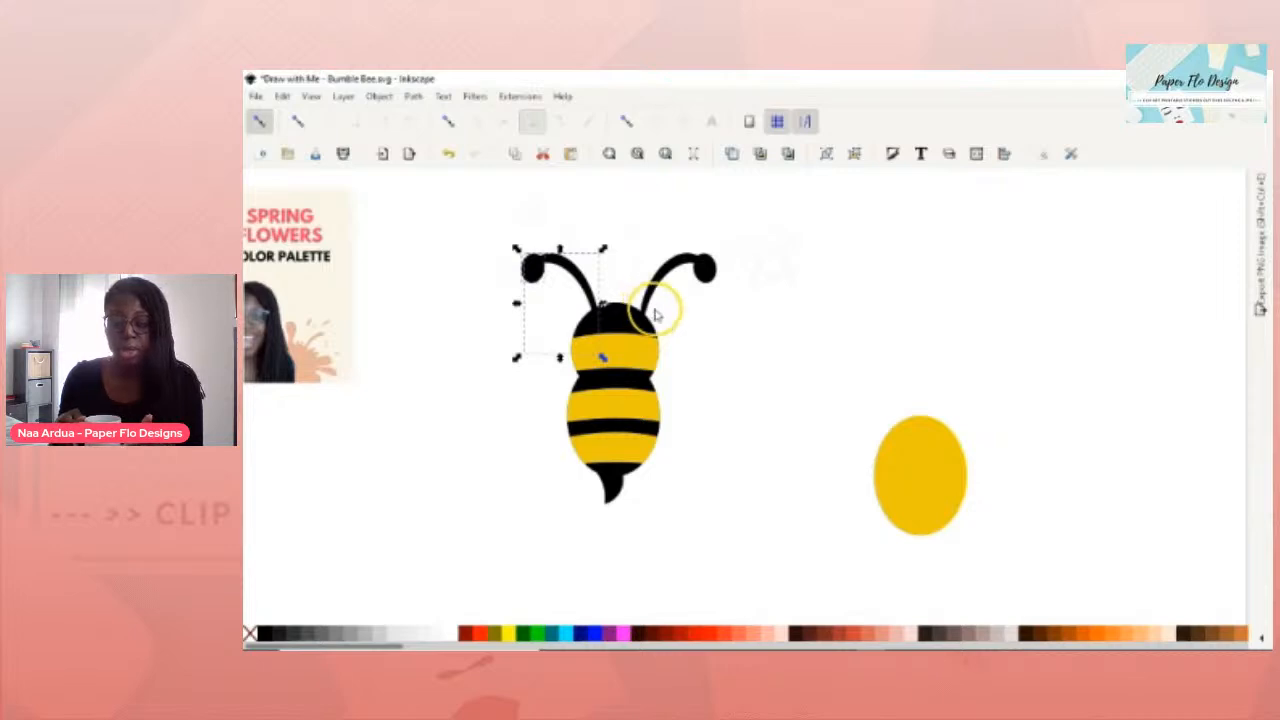
pyautogui.keyDown('shift'); pyautogui.click(626, 322); pyautogui.keyUp('shift')
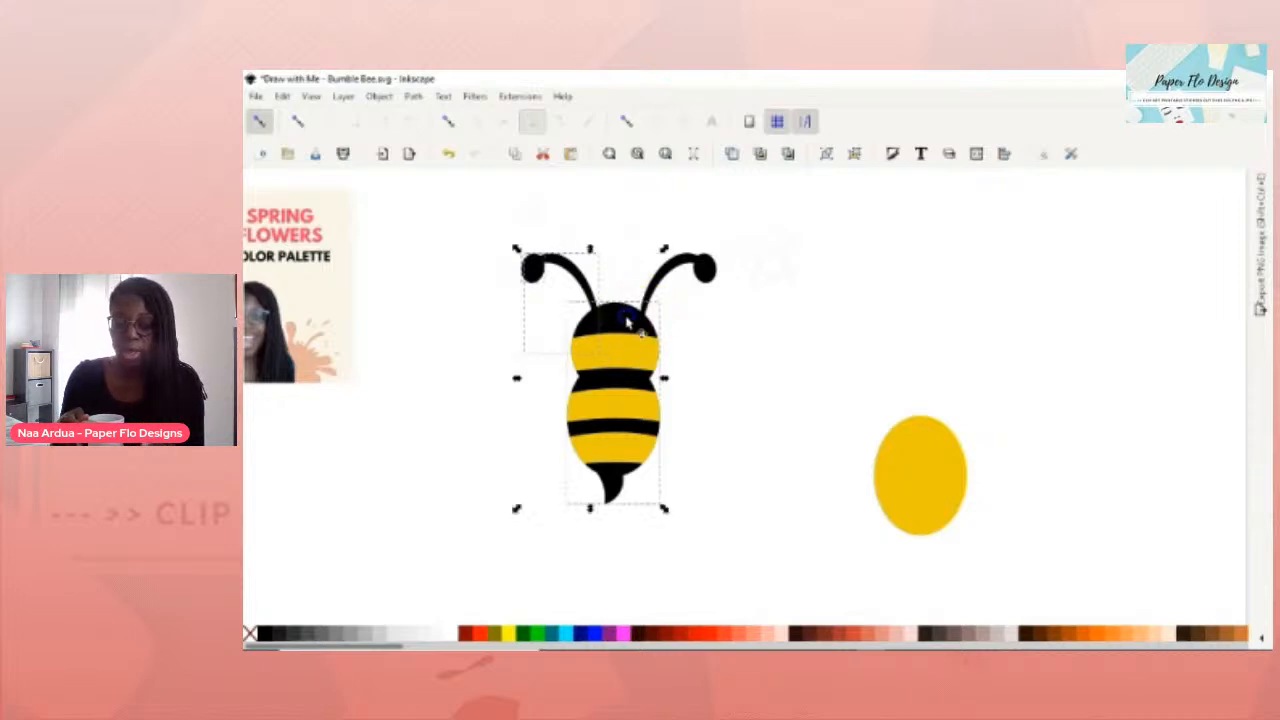
pyautogui.keyDown('shift'); pyautogui.click(688, 272); pyautogui.keyUp('shift')
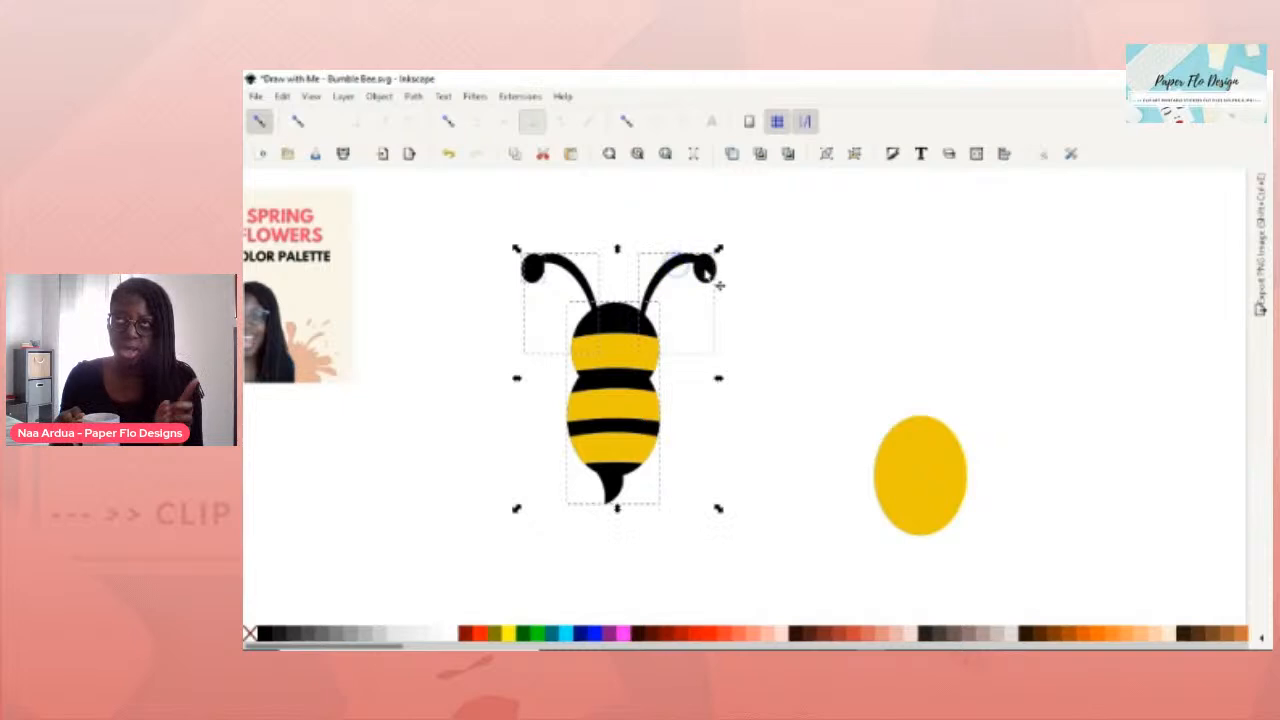
pyautogui.keyDown('shift'); pyautogui.click(708, 273); pyautogui.keyUp('shift')
pyautogui.hotkey('ctrl', 'g')
pyautogui.moveTo(691, 314); pyautogui.dragTo(785, 325)
pyautogui.hotkey('ctrl', 'z')
pyautogui.click(757, 322)
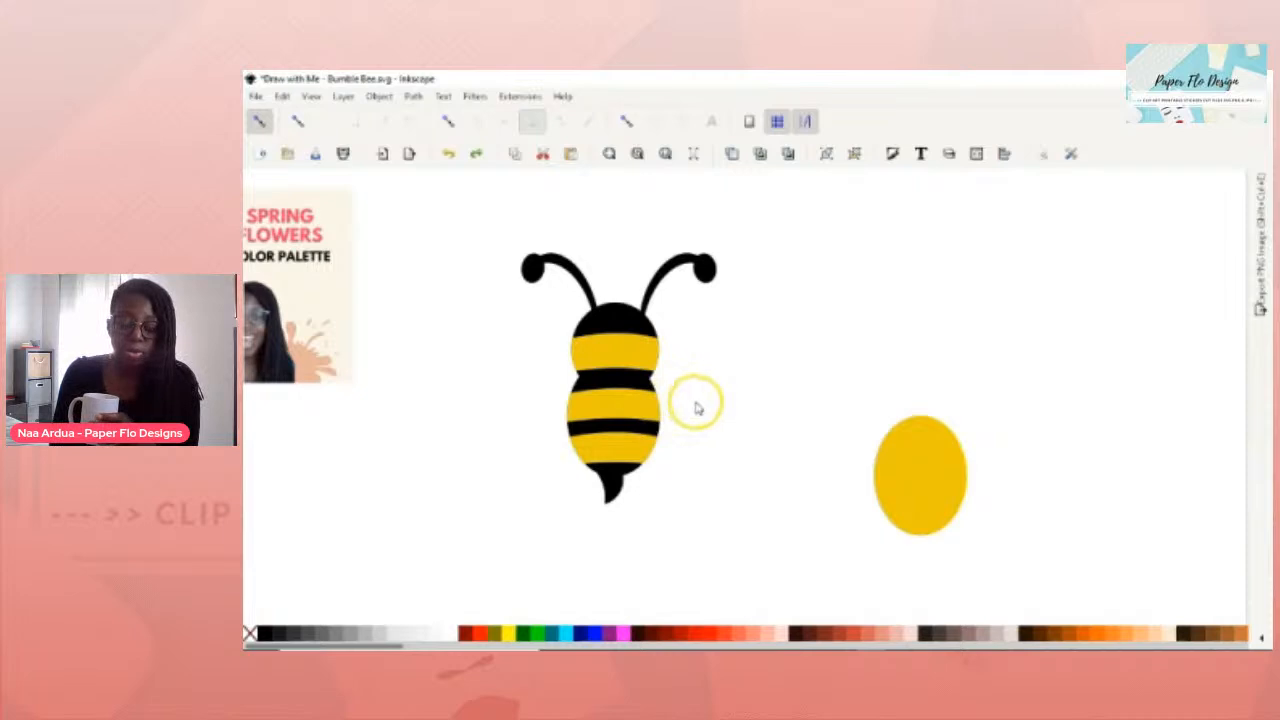
# Duplicate the spare yellow oval and place the copy between the original oval and the bee.
pyautogui.click(897, 477)
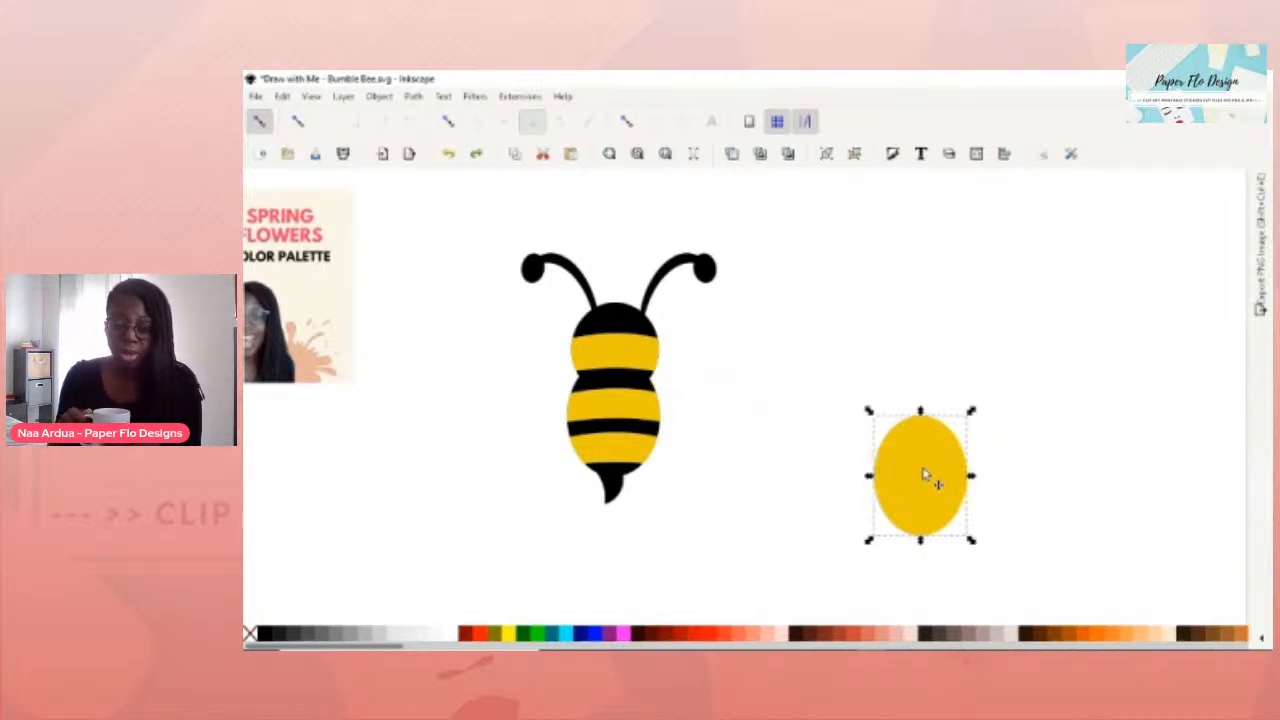
pyautogui.click(920, 462)
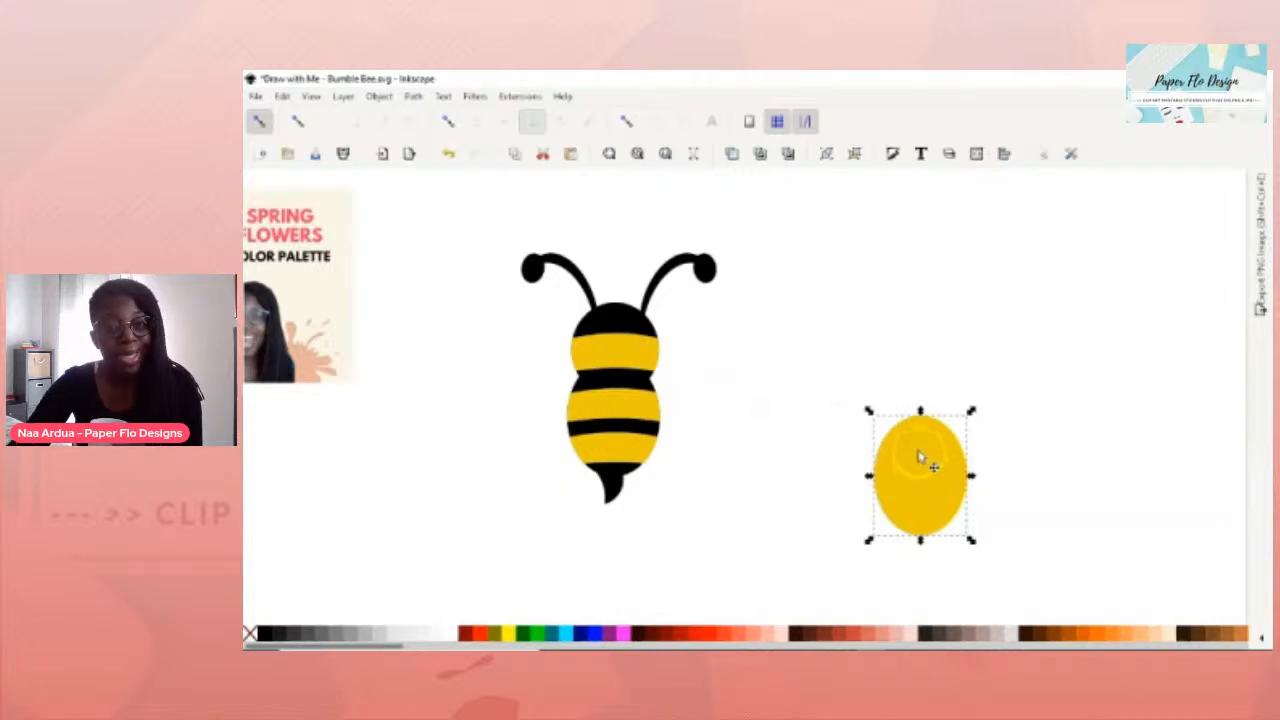
pyautogui.hotkey('ctrl', 'd')
pyautogui.moveTo(921, 466); pyautogui.dragTo(799, 393)
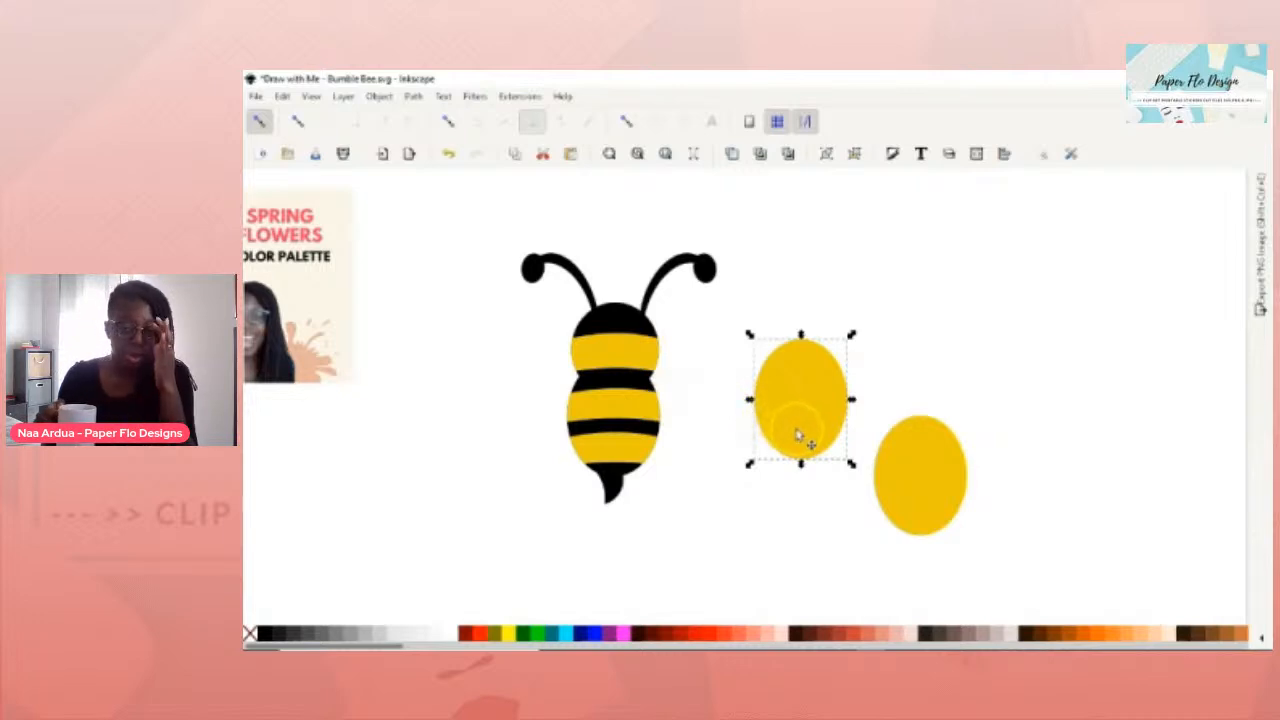
# Tilt the copied yellow oval clockwise and shift it closer to the bee as a wing base.
pyautogui.doubleClick(808, 424)
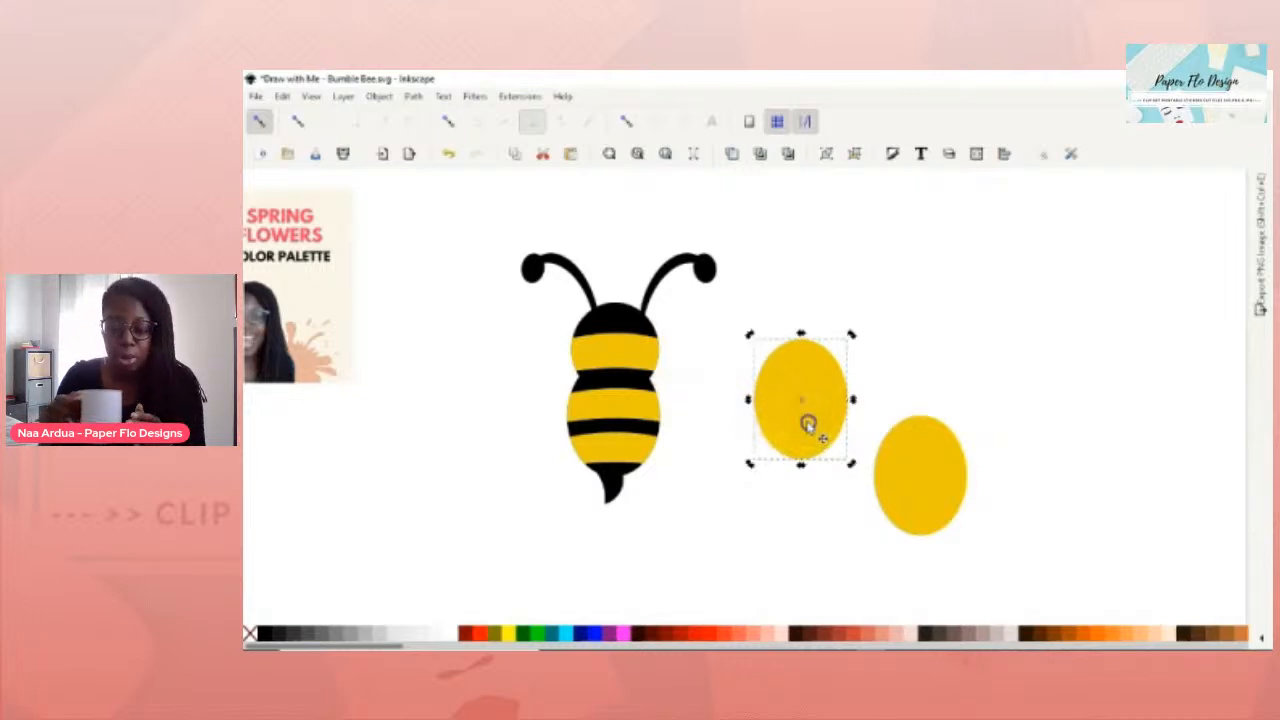
pyautogui.press('s')
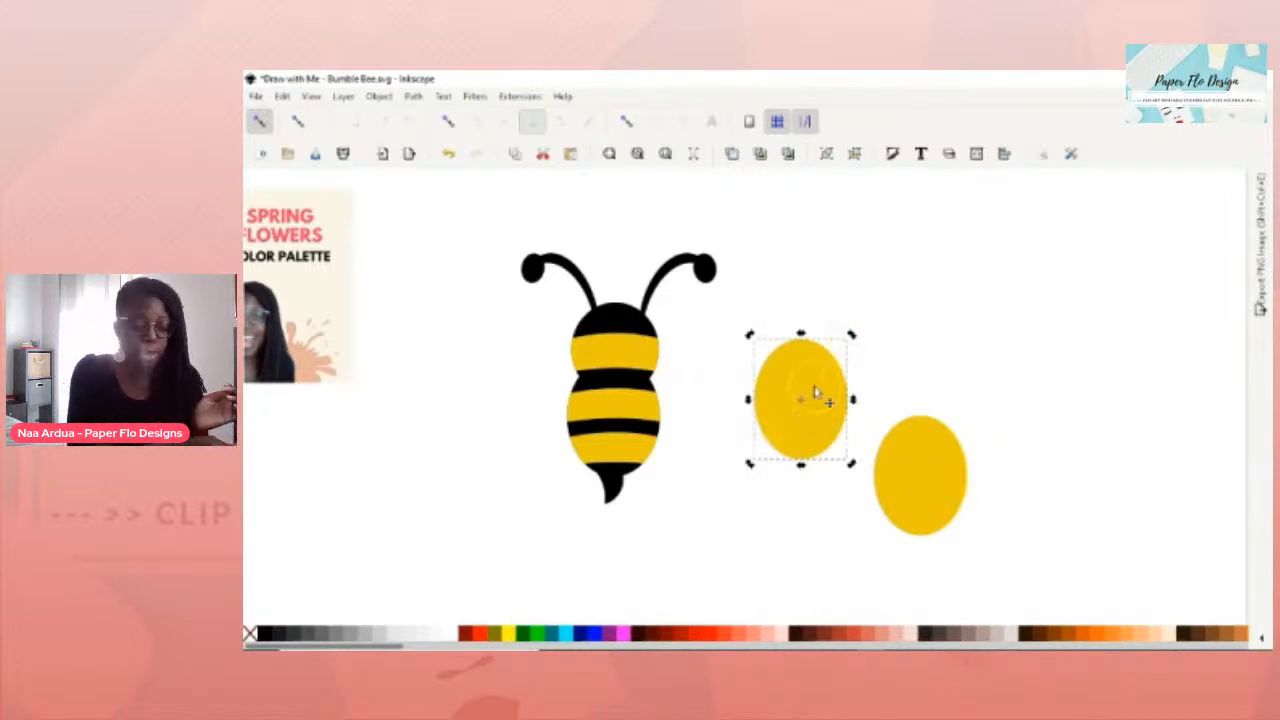
pyautogui.click(799, 405)
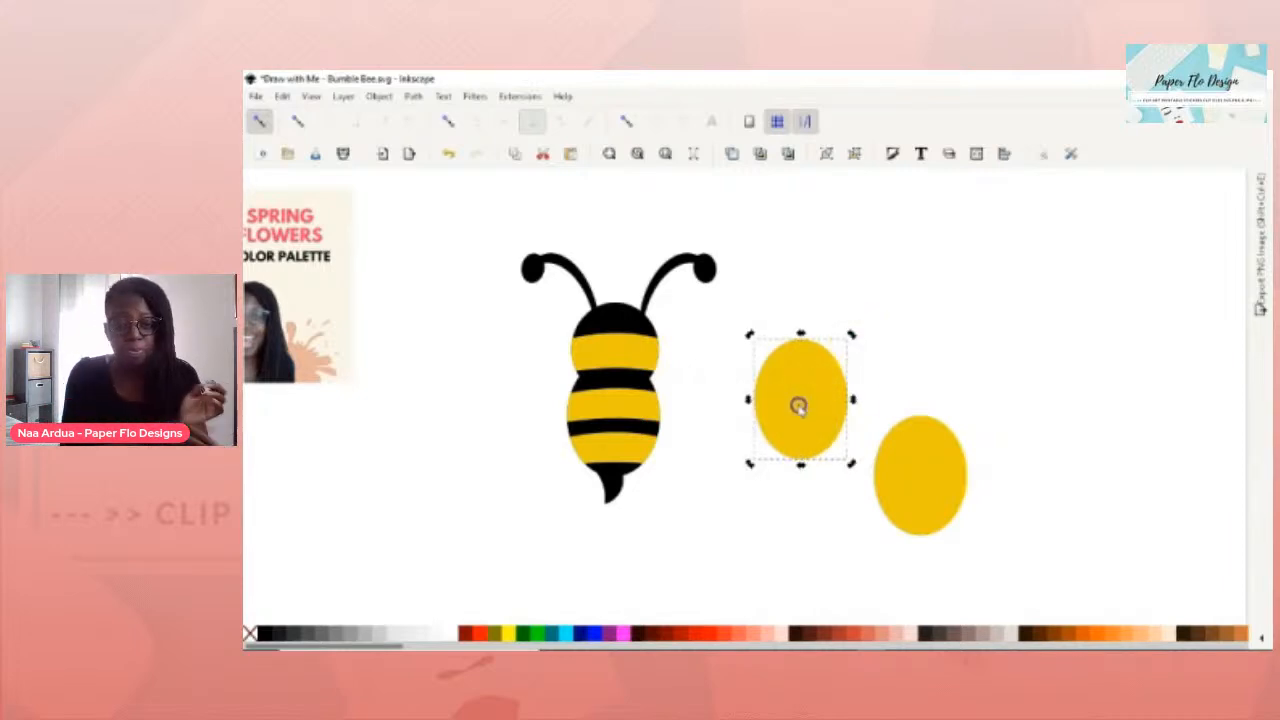
pyautogui.click(802, 456)
pyautogui.moveTo(850, 335); pyautogui.dragTo(894, 400)
pyautogui.moveTo(823, 429); pyautogui.dragTo(776, 398)
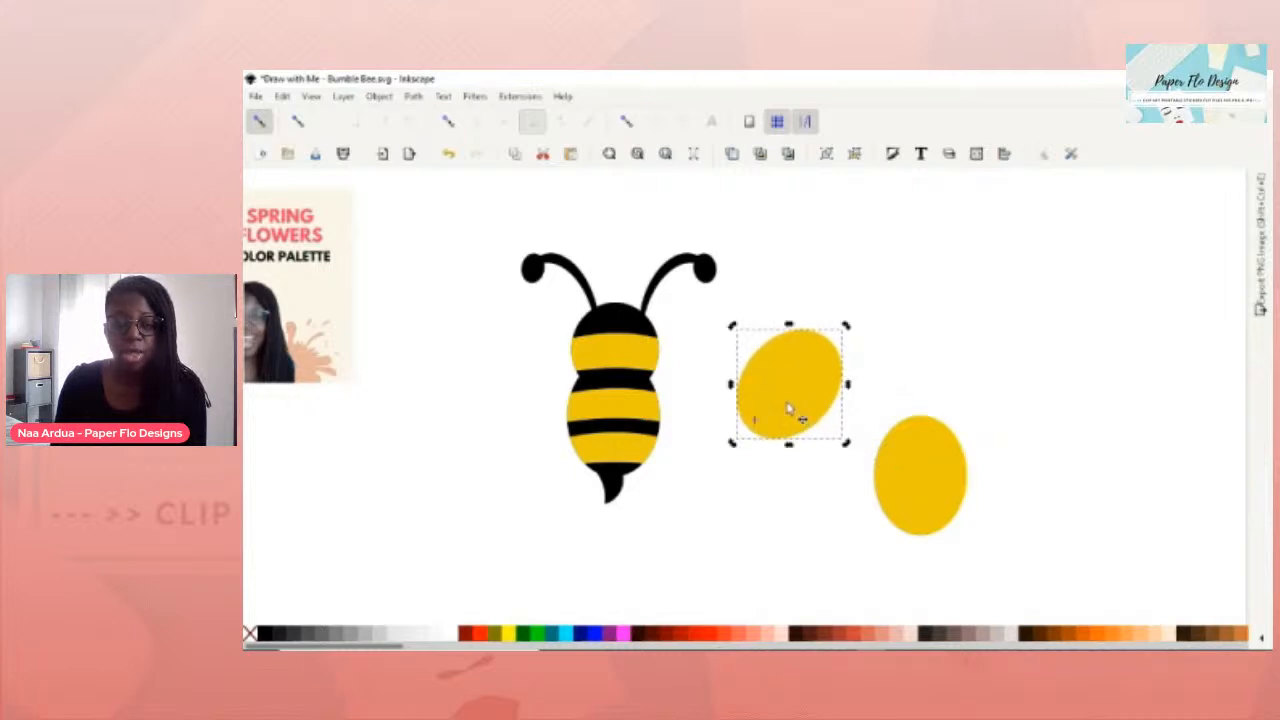
# Pull the tilted oval's lower node outward toward the bee to stretch it into a rounded teardrop.
pyautogui.click(797, 405)
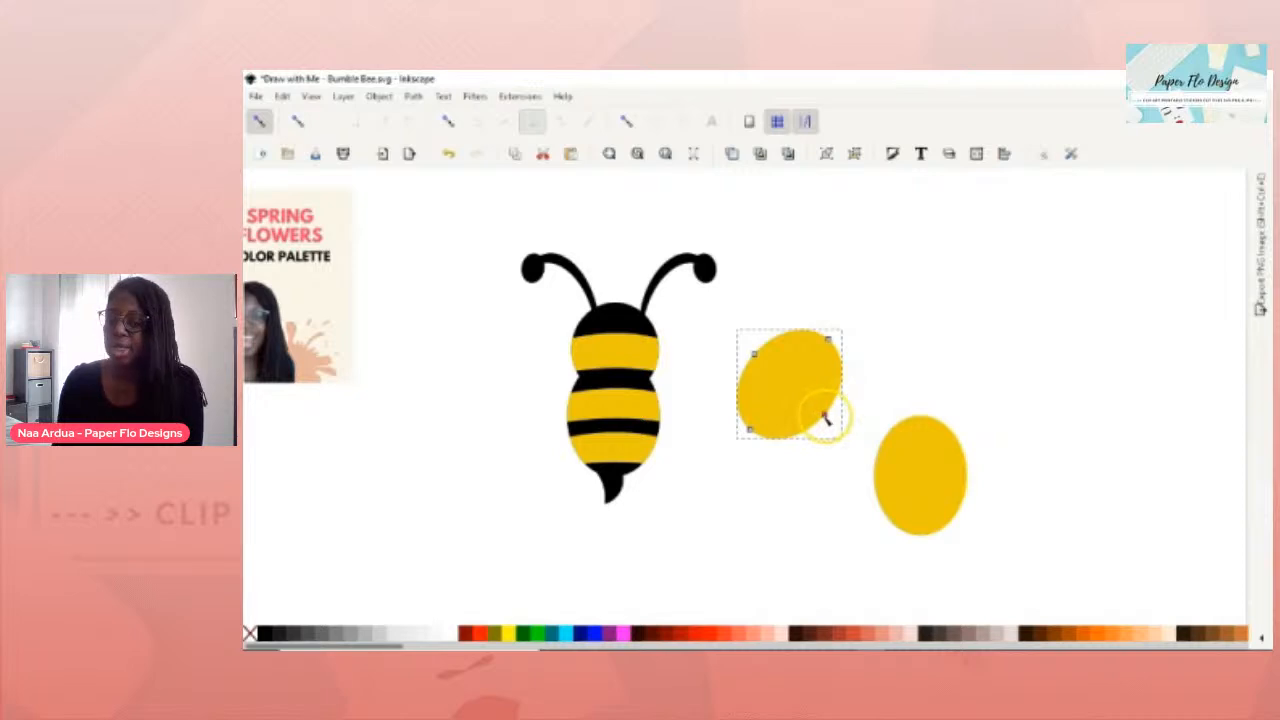
pyautogui.click(1020, 398)
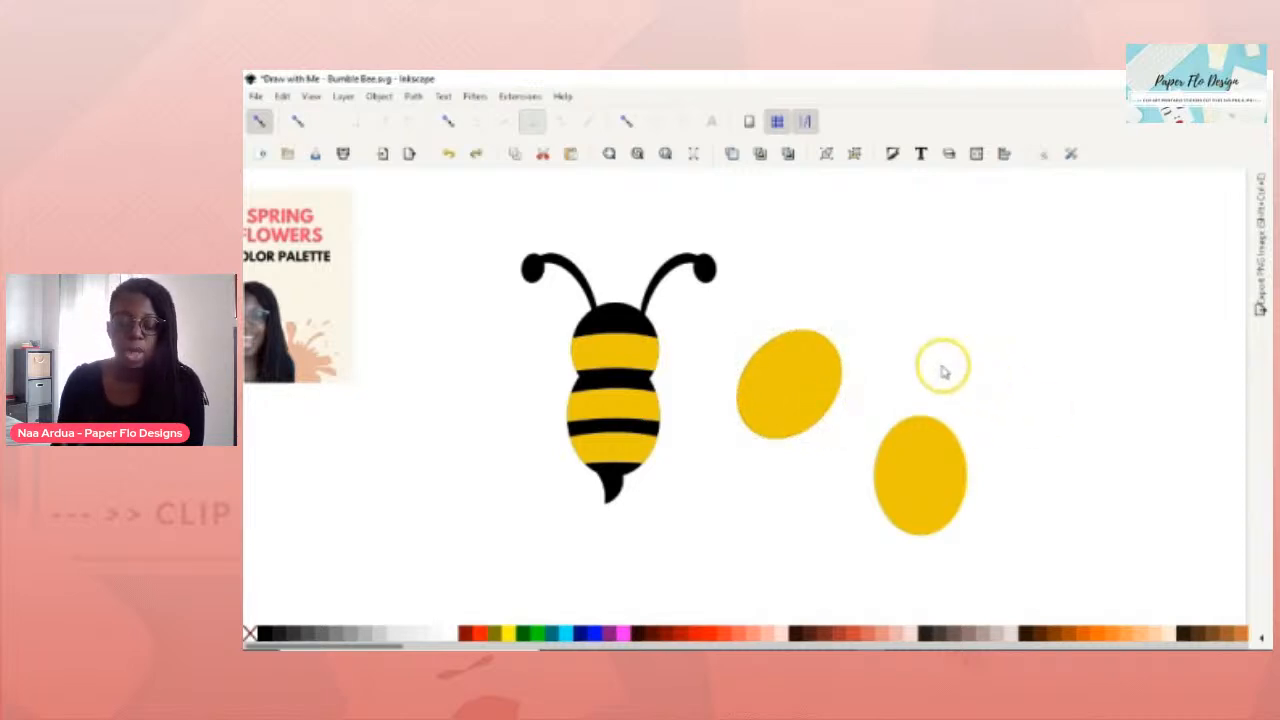
pyautogui.click(808, 374)
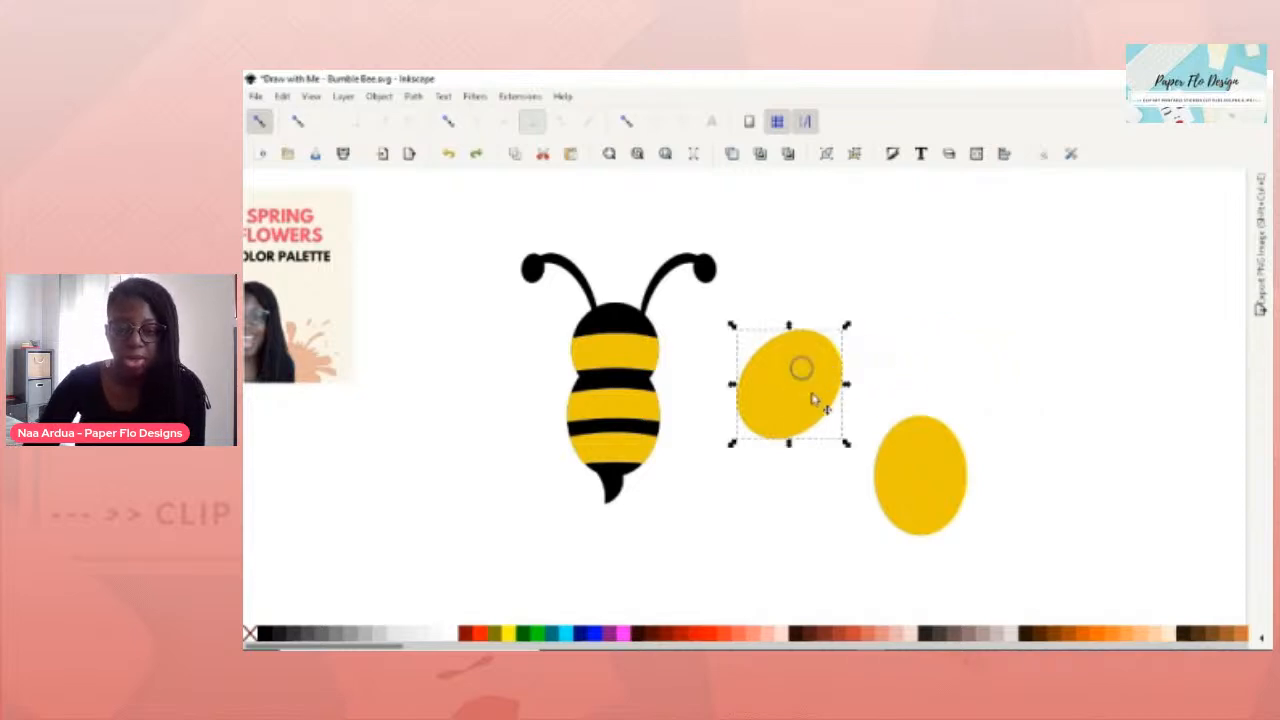
pyautogui.click(793, 392)
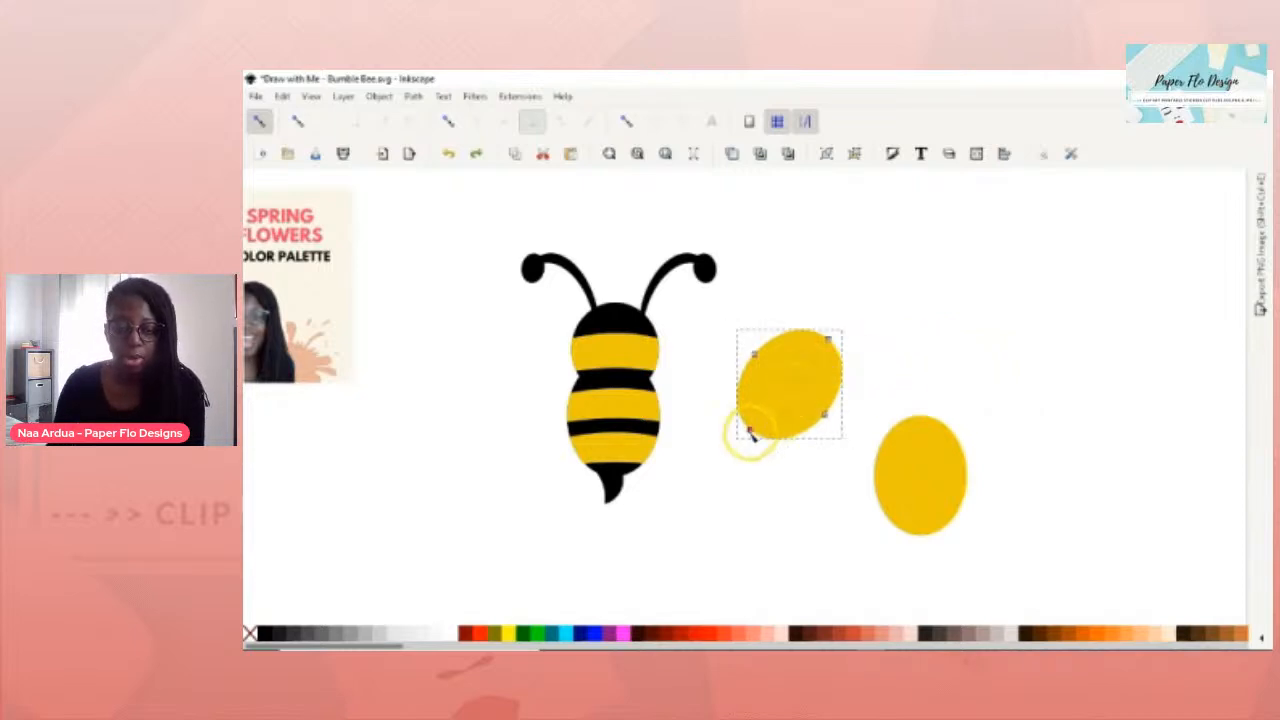
pyautogui.moveTo(752, 433); pyautogui.dragTo(718, 457)
pyautogui.click(718, 457)
pyautogui.click(875, 381)
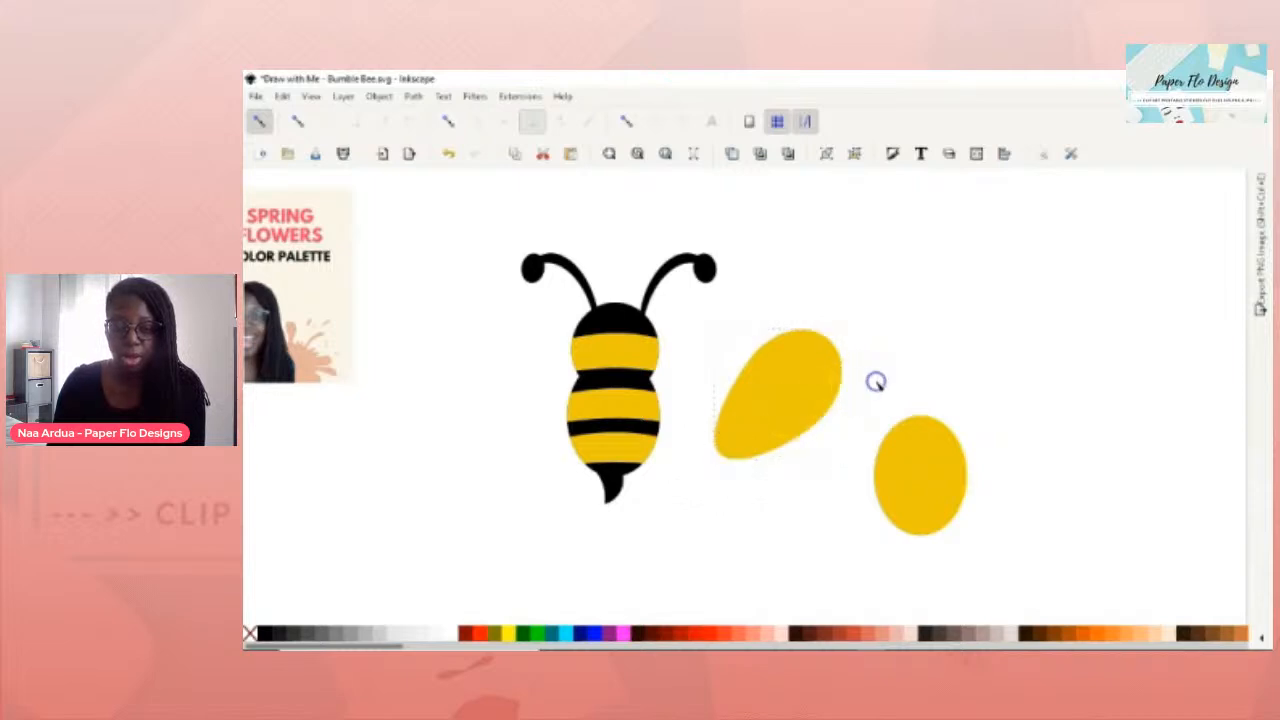
# Adjust the curve at the teardrop's lower end to narrow it into a pointed wing tip.
pyautogui.click(777, 408)
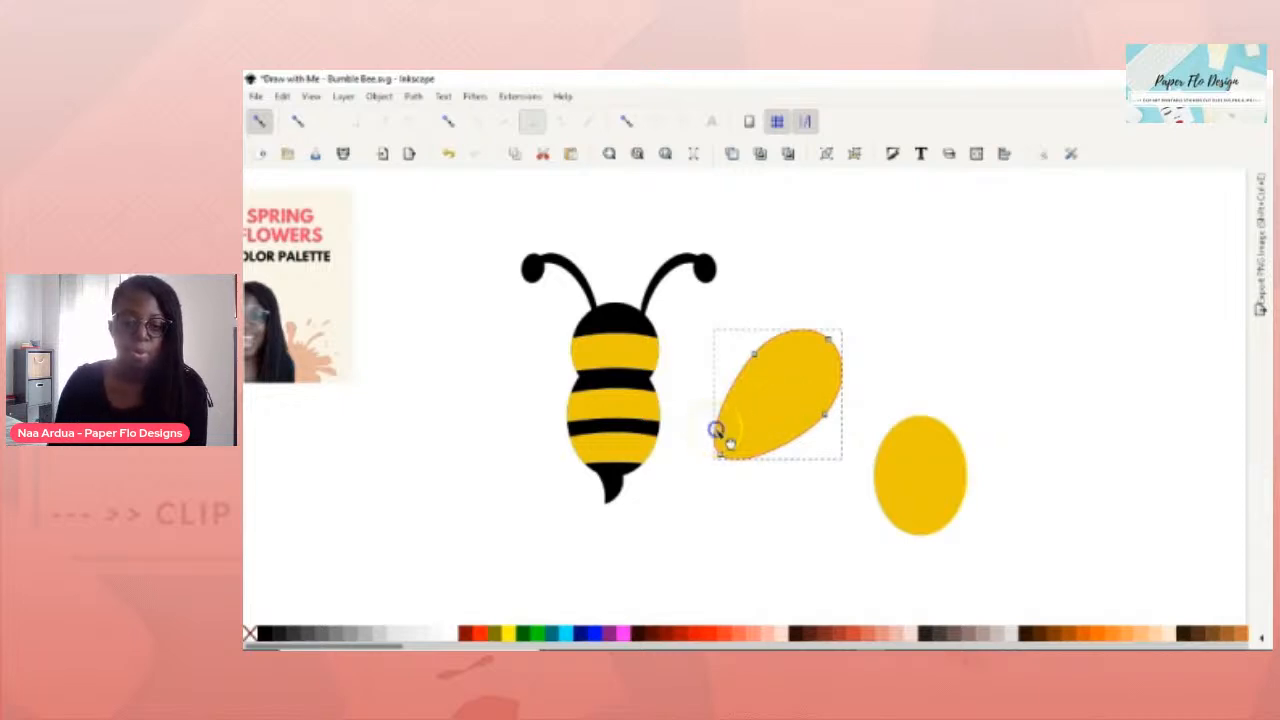
pyautogui.moveTo(716, 431); pyautogui.dragTo(750, 449)
pyautogui.click(880, 371)
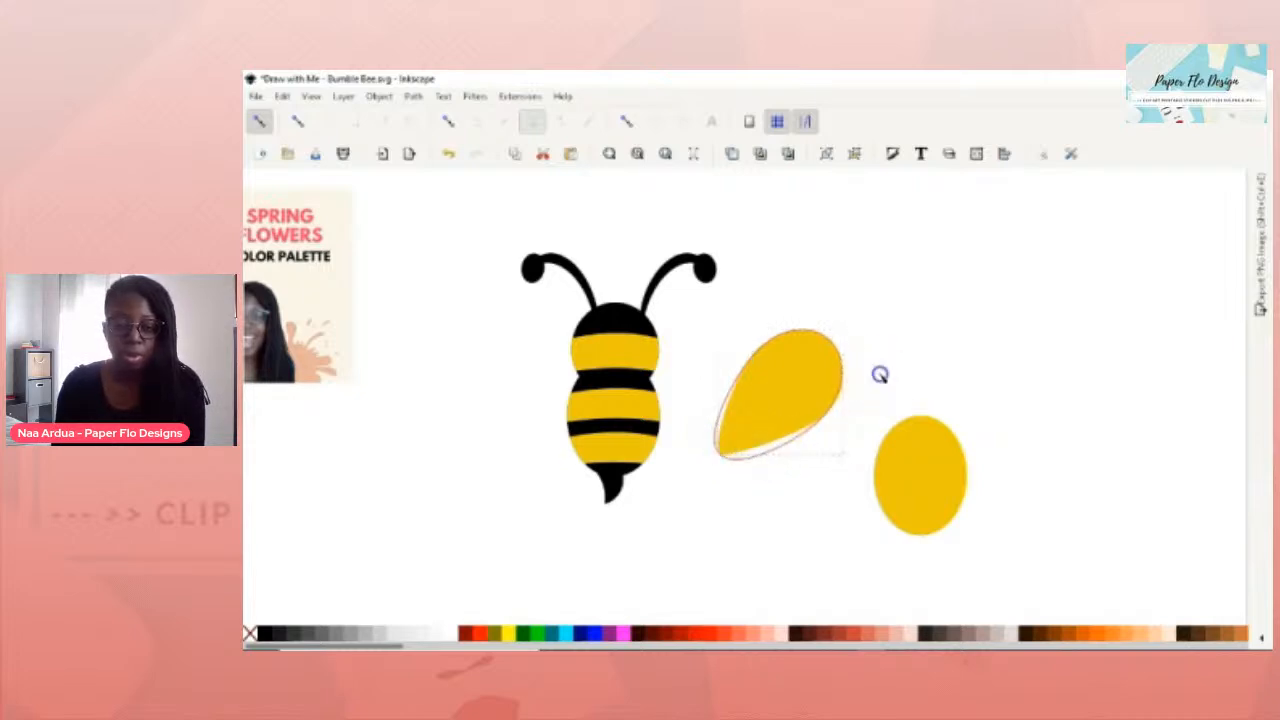
pyautogui.click(946, 347)
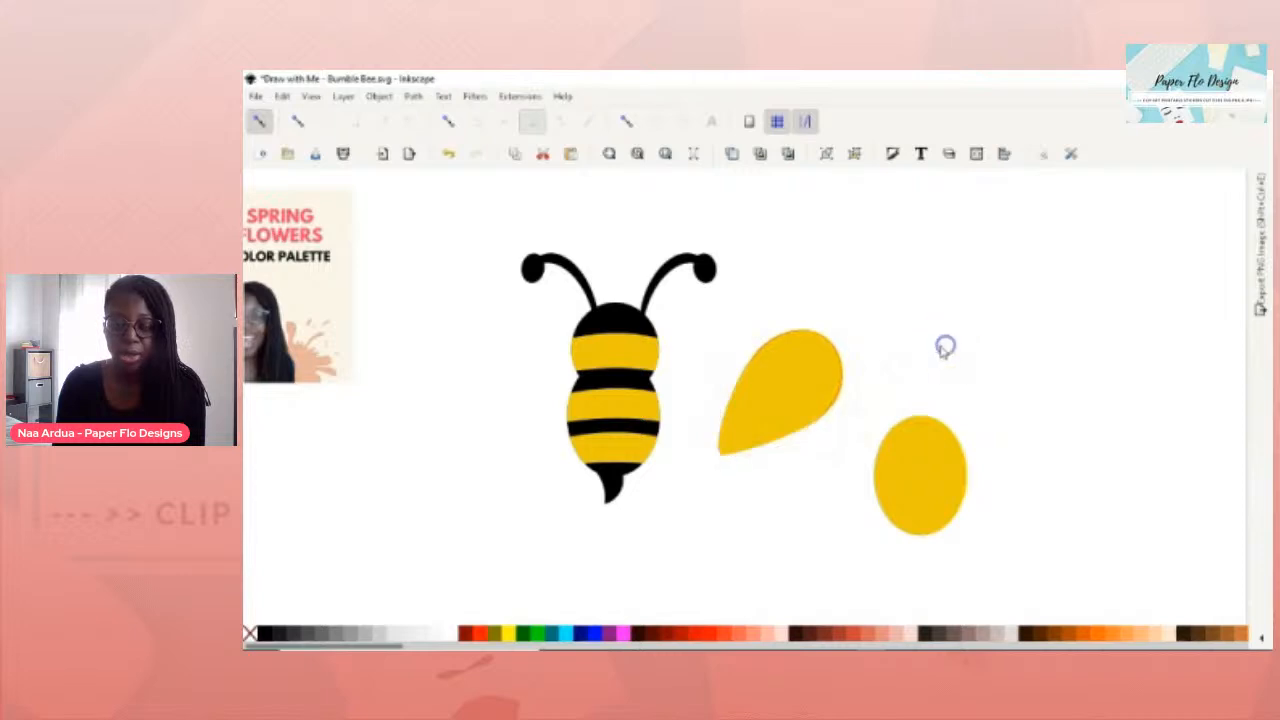
# Smooth the small bulge beside the wing's pointed tip by nudging its curve slightly inward.
pyautogui.click(745, 440)
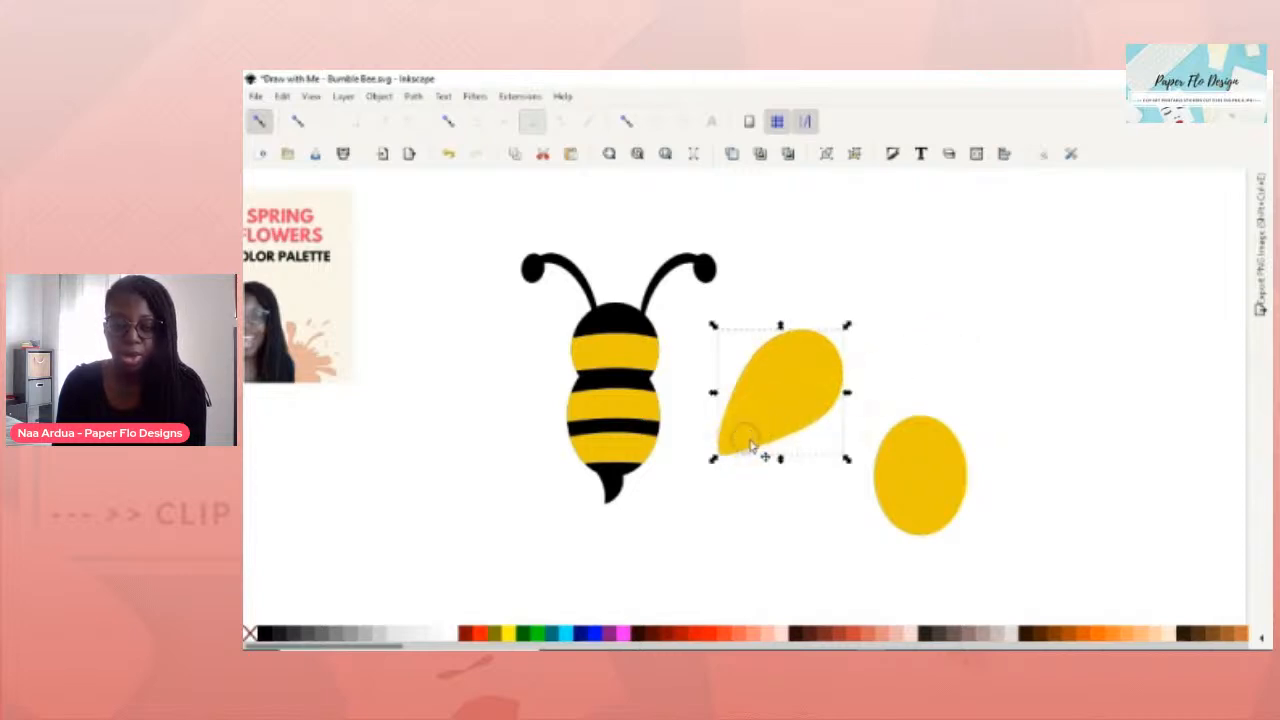
pyautogui.keyDown('ctrl'); pyautogui.scroll(3, 748, 446); pyautogui.keyUp('ctrl')
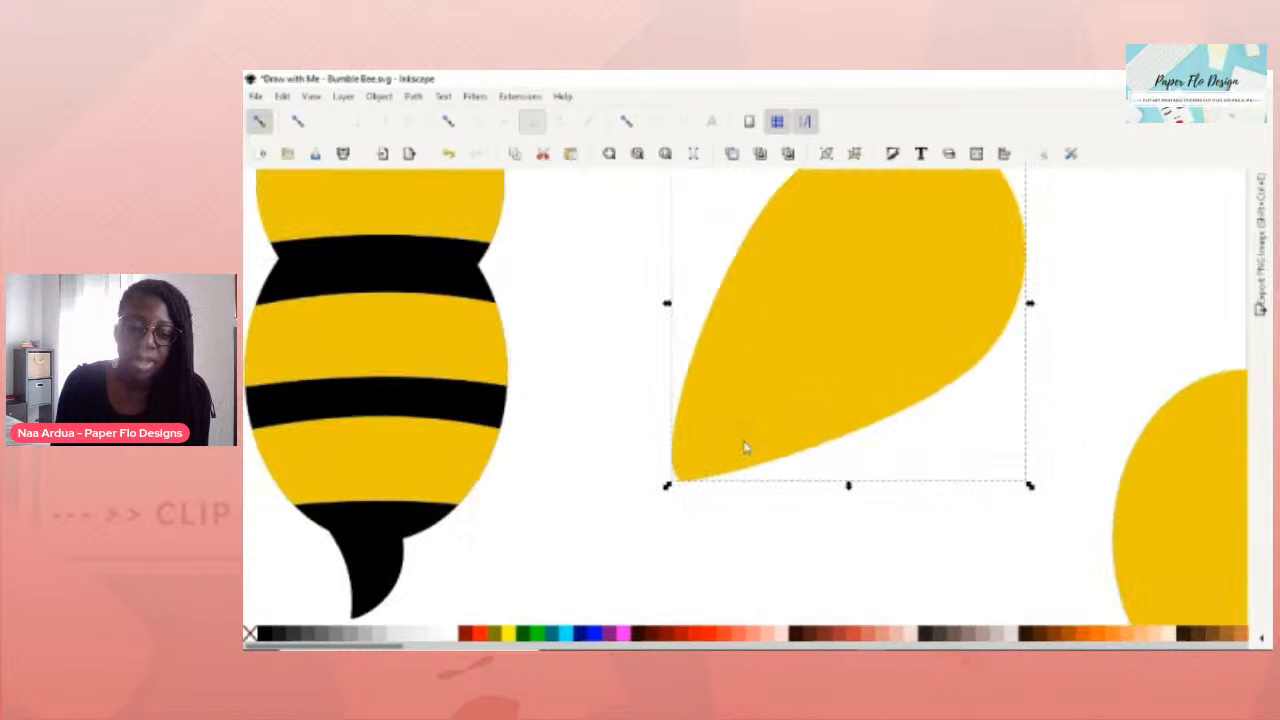
pyautogui.keyDown('ctrl'); pyautogui.scroll(1, 731, 449); pyautogui.keyUp('ctrl')
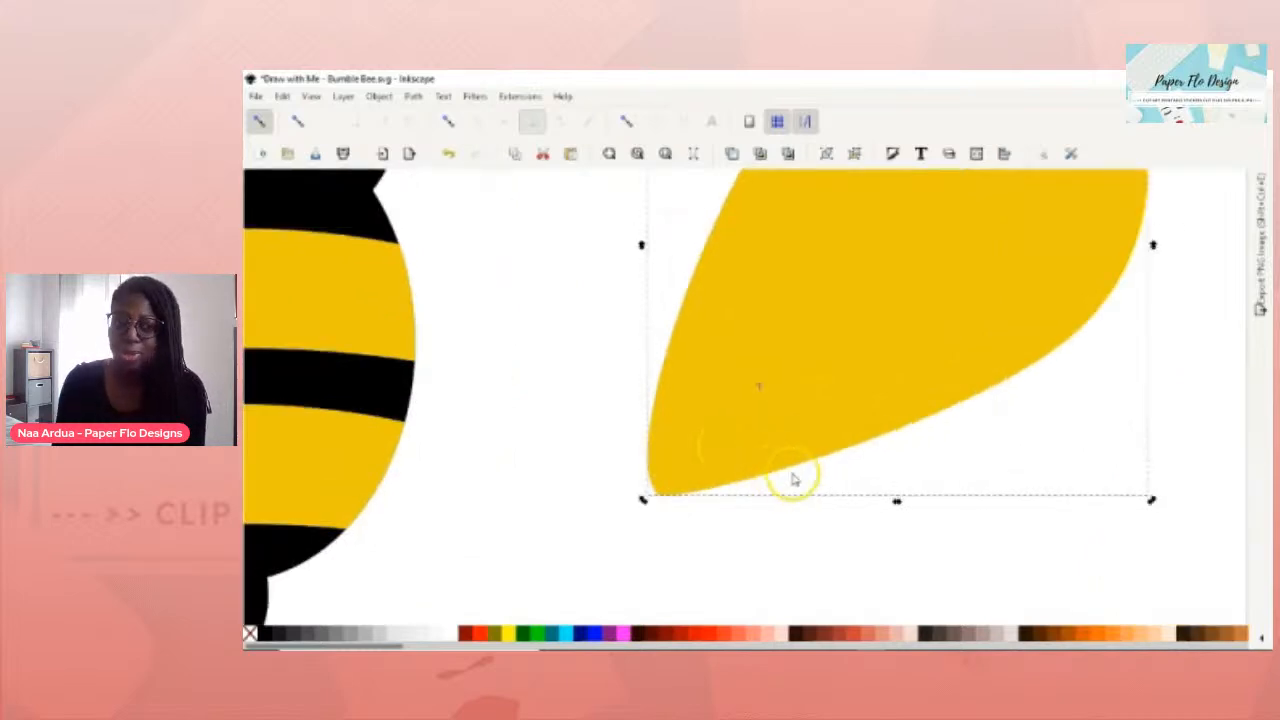
pyautogui.doubleClick(696, 457)
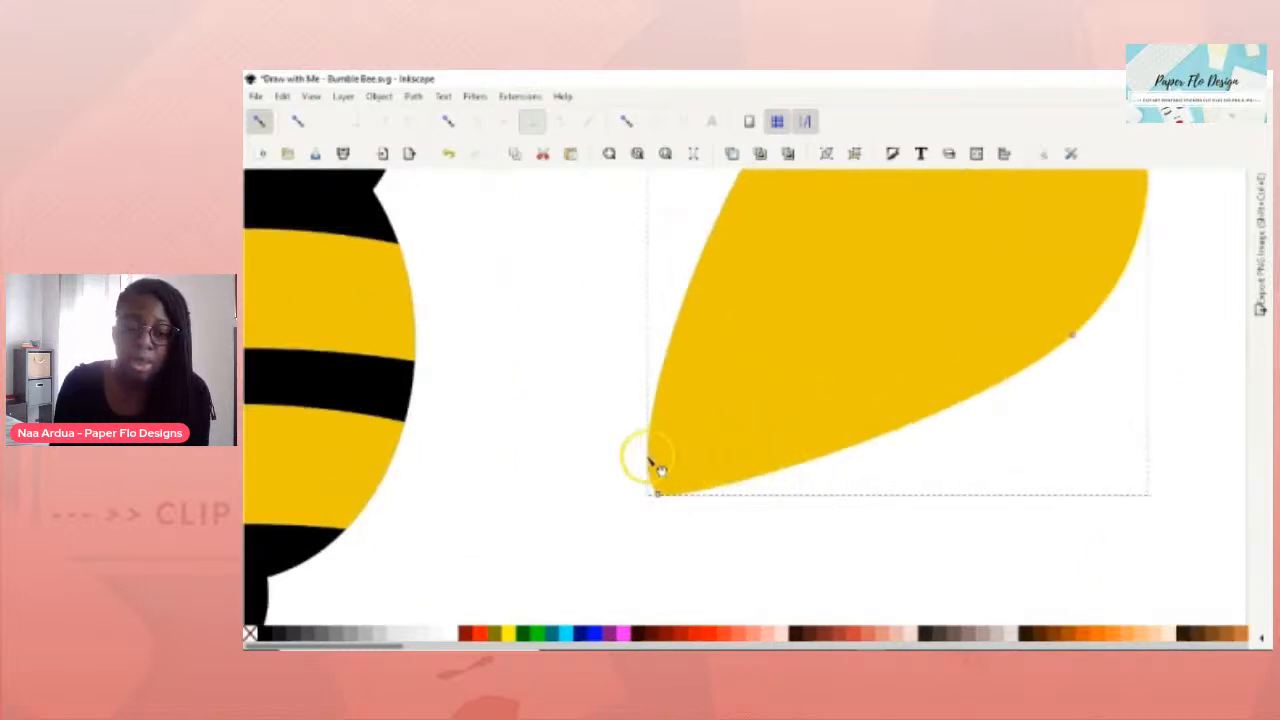
pyautogui.moveTo(649, 460); pyautogui.dragTo(654, 460)
pyautogui.click(877, 540)
pyautogui.keyDown('ctrl'); pyautogui.scroll(-2, 908, 494); pyautogui.keyUp('ctrl')
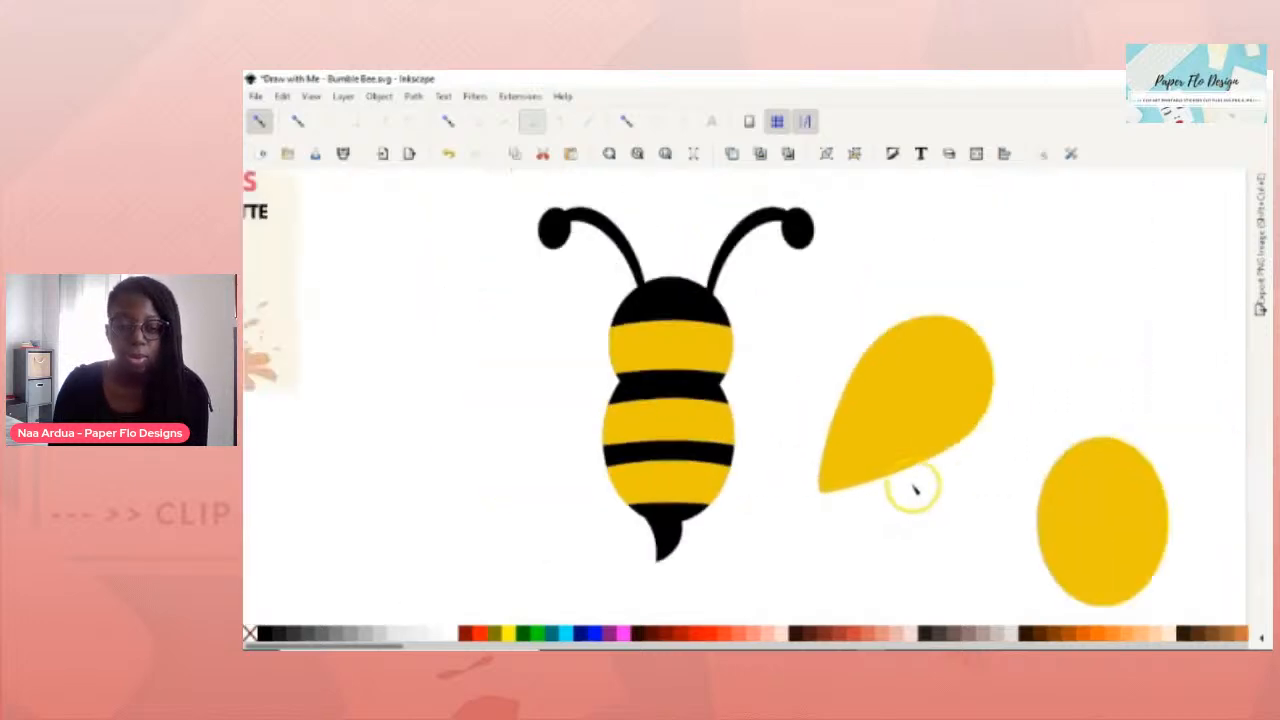
# Duplicate the yellow teardrop wing, keeping the copy exactly on top of the original.
pyautogui.keyDown('ctrl'); pyautogui.scroll(-1, 945, 492); pyautogui.keyUp('ctrl')
pyautogui.moveTo(941, 498); pyautogui.dragTo(909, 483)
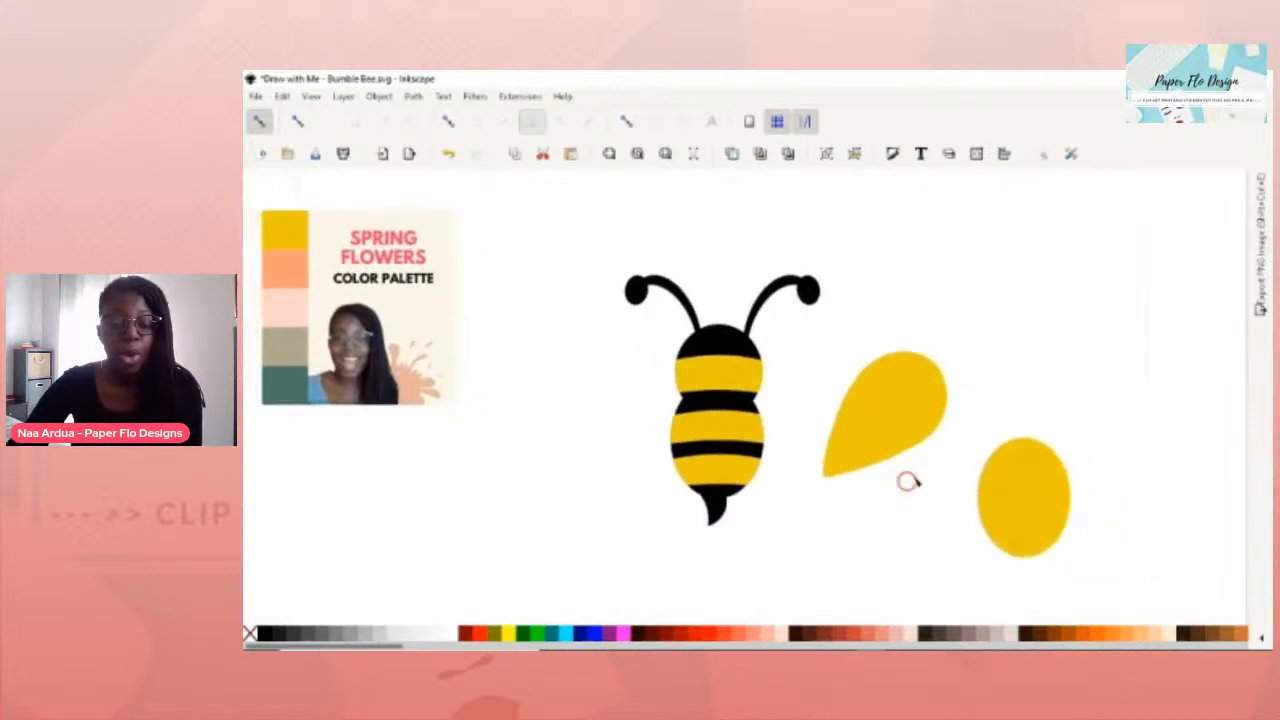
pyautogui.click(909, 426)
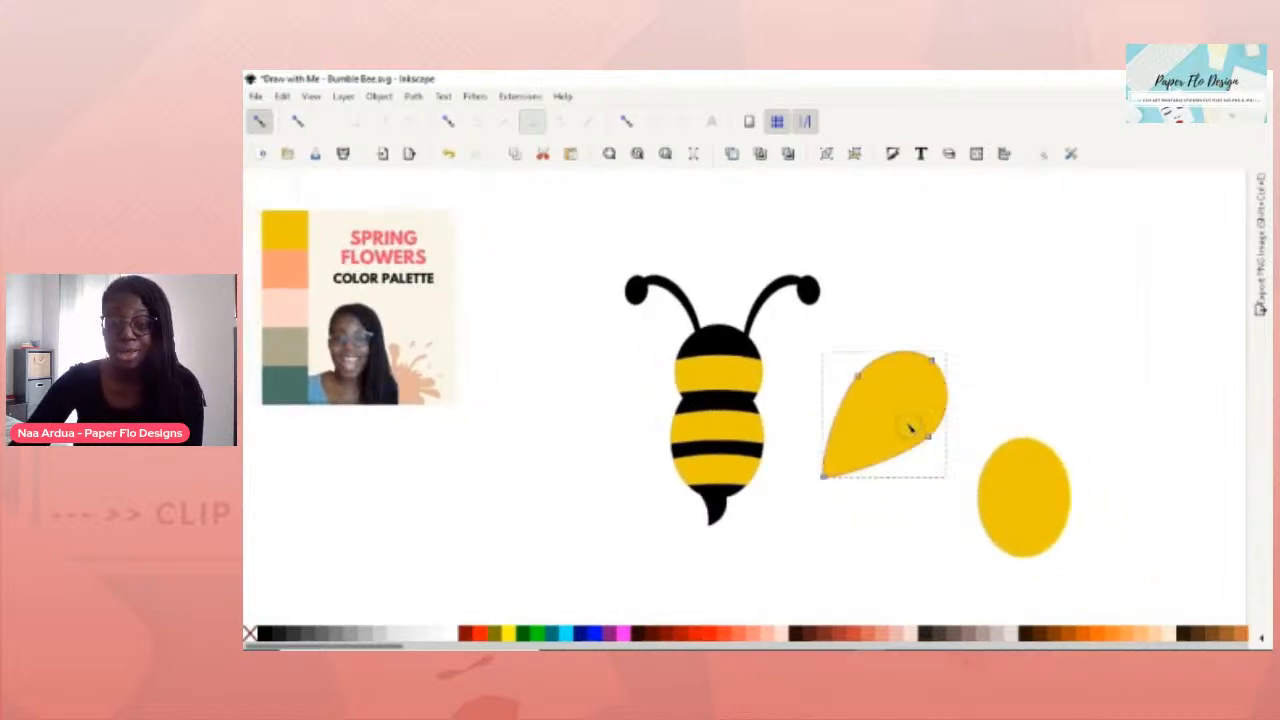
pyautogui.press('s')
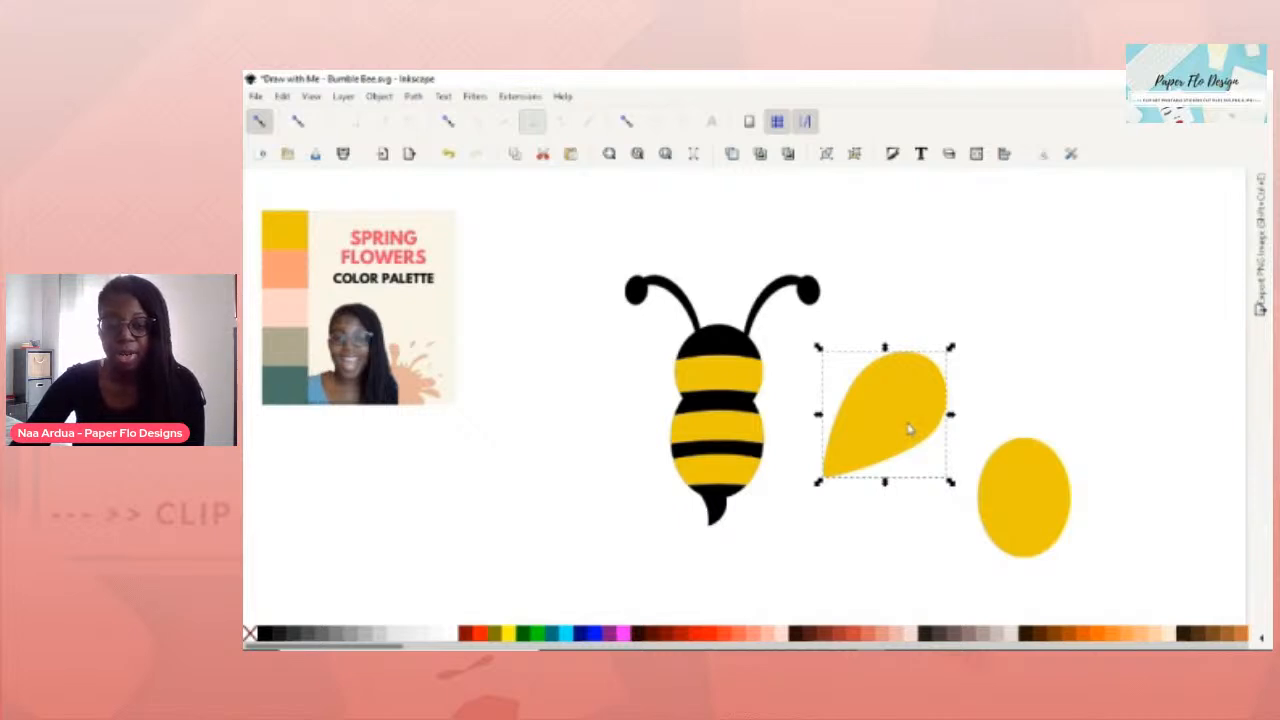
pyautogui.click(906, 424)
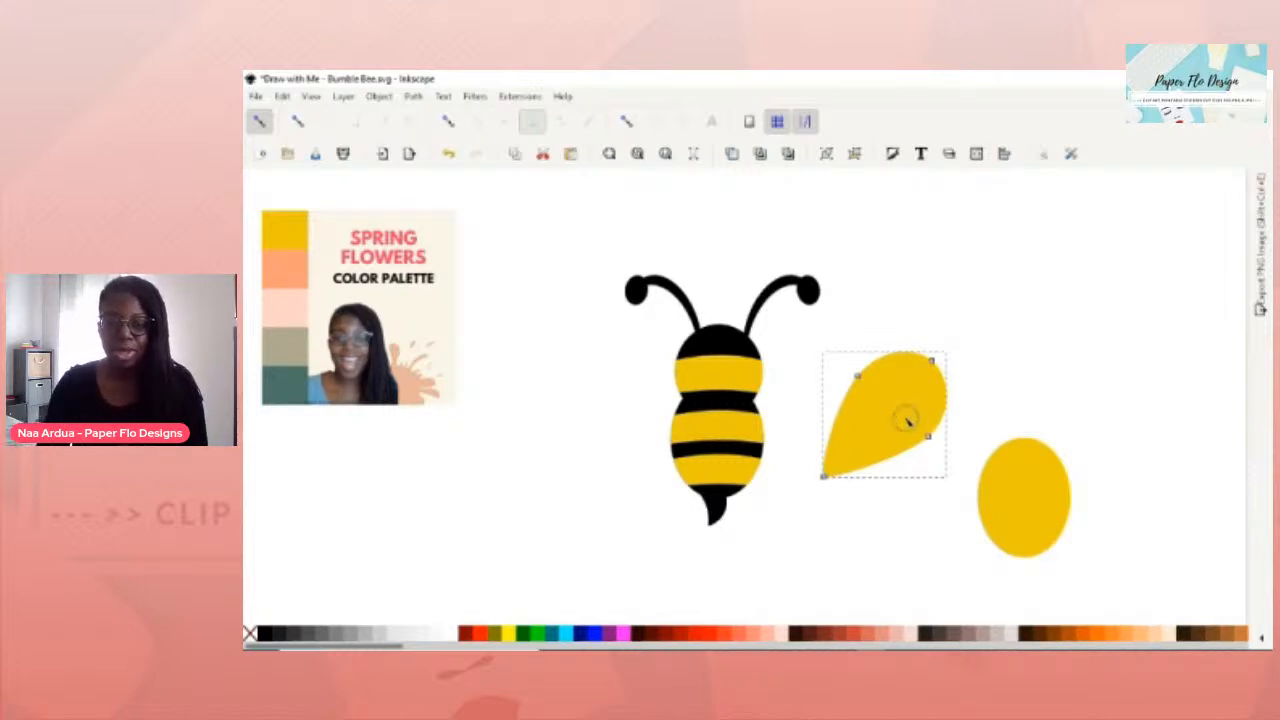
pyautogui.moveTo(901, 414)
pyautogui.mouseDown()
pyautogui.moveTo(794, 380)
pyautogui.moveTo(789, 394)
pyautogui.moveTo(986, 449)
pyautogui.moveTo(952, 414)
pyautogui.moveTo(1009, 399)
pyautogui.mouseUp()
pyautogui.click(869, 421)
pyautogui.press('s')
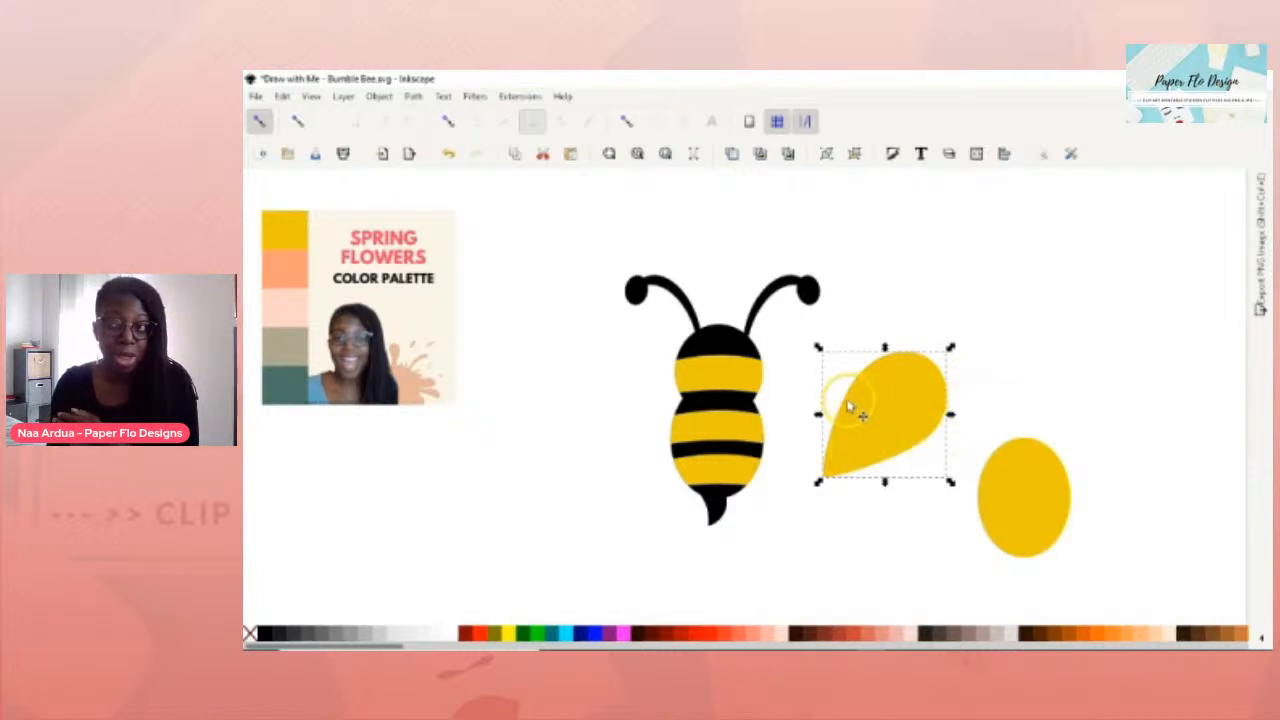
pyautogui.hotkey('ctrl', 'd')
pyautogui.moveTo(866, 409); pyautogui.dragTo(920, 406)
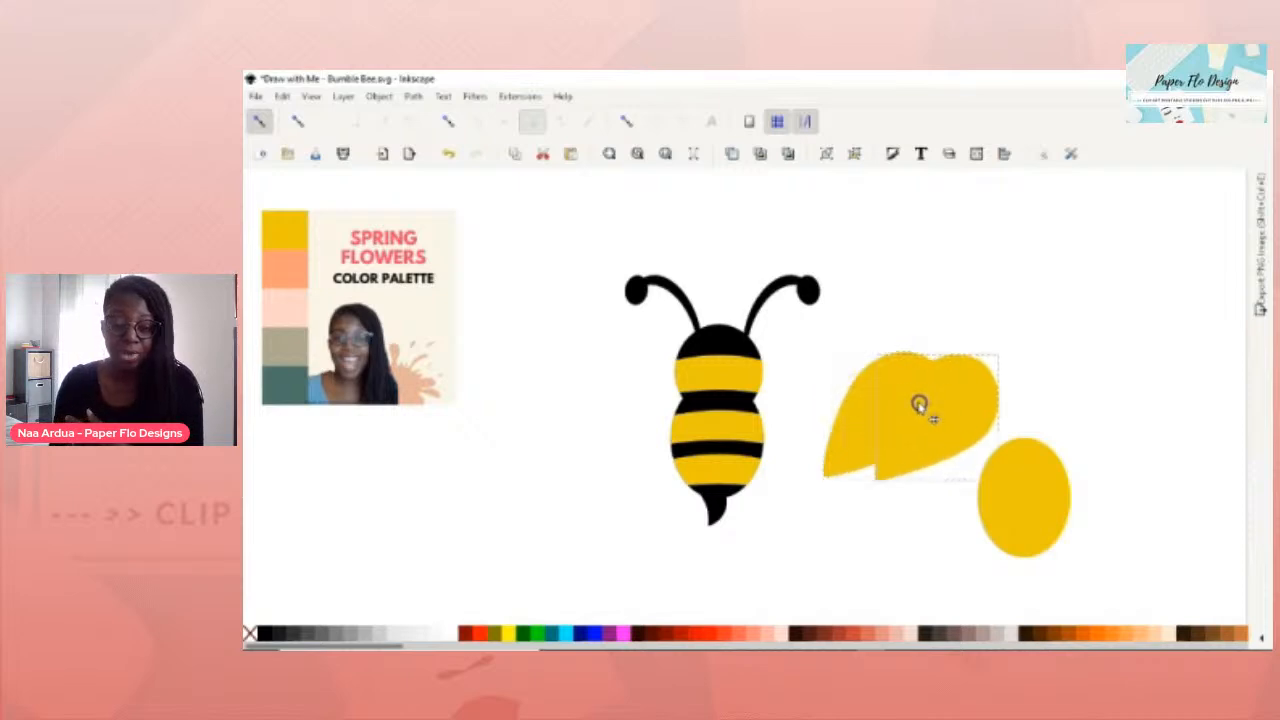
pyautogui.hotkey('ctrl', 'z')
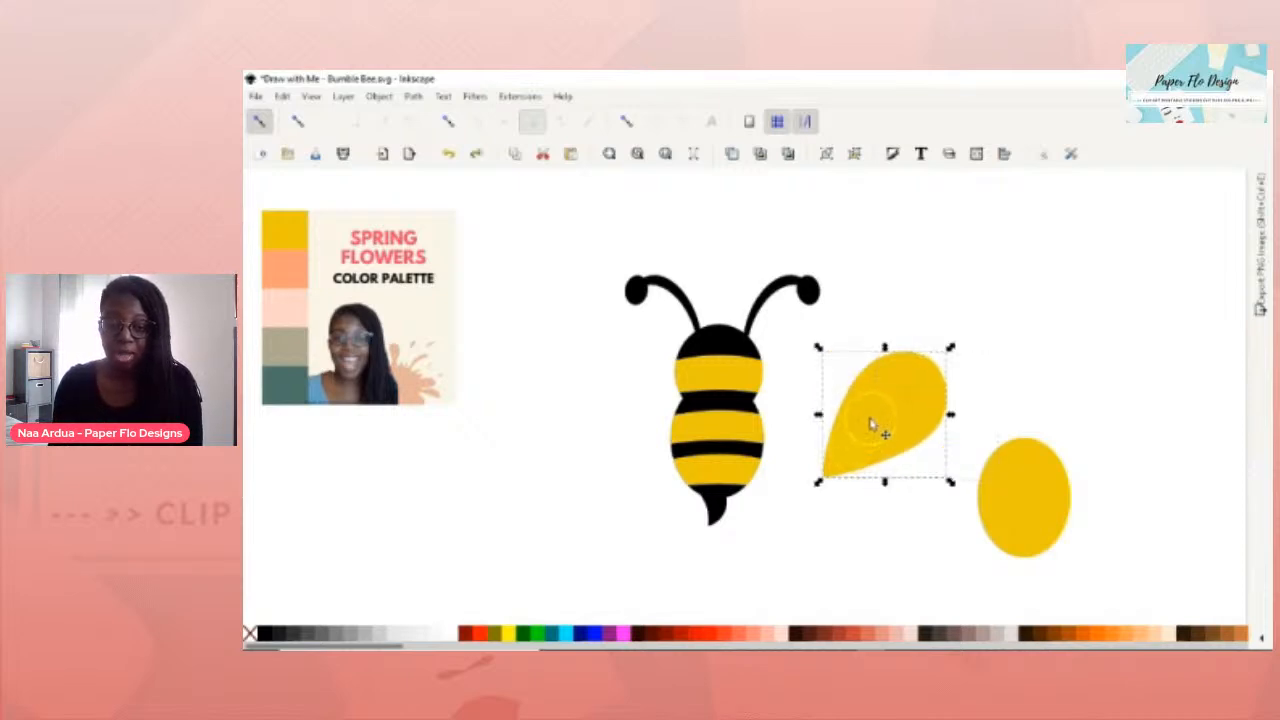
# Fill the duplicate wing with the black sampled from the bee's head.
pyautogui.press('d')
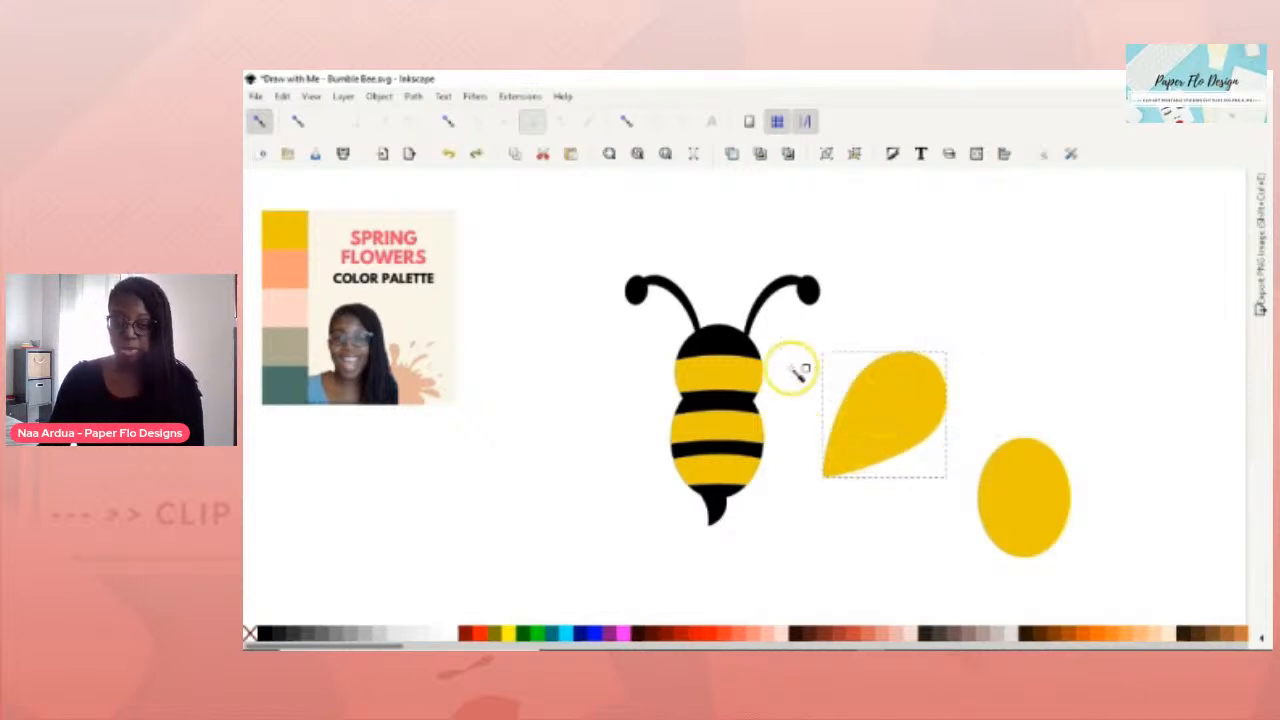
pyautogui.click(747, 339)
pyautogui.press('s')
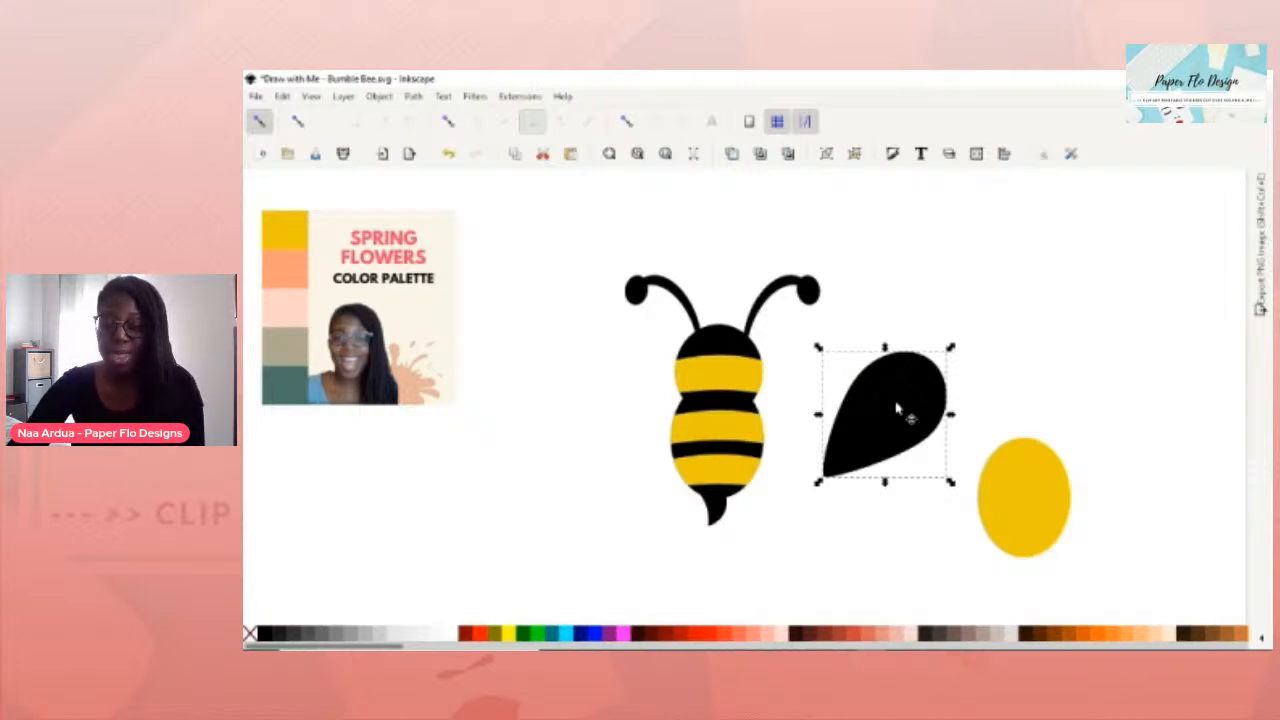
# Send the black wing copy behind the yellow wing and save the drawing.
pyautogui.hotkey('ctrl', 'shift', 'v')
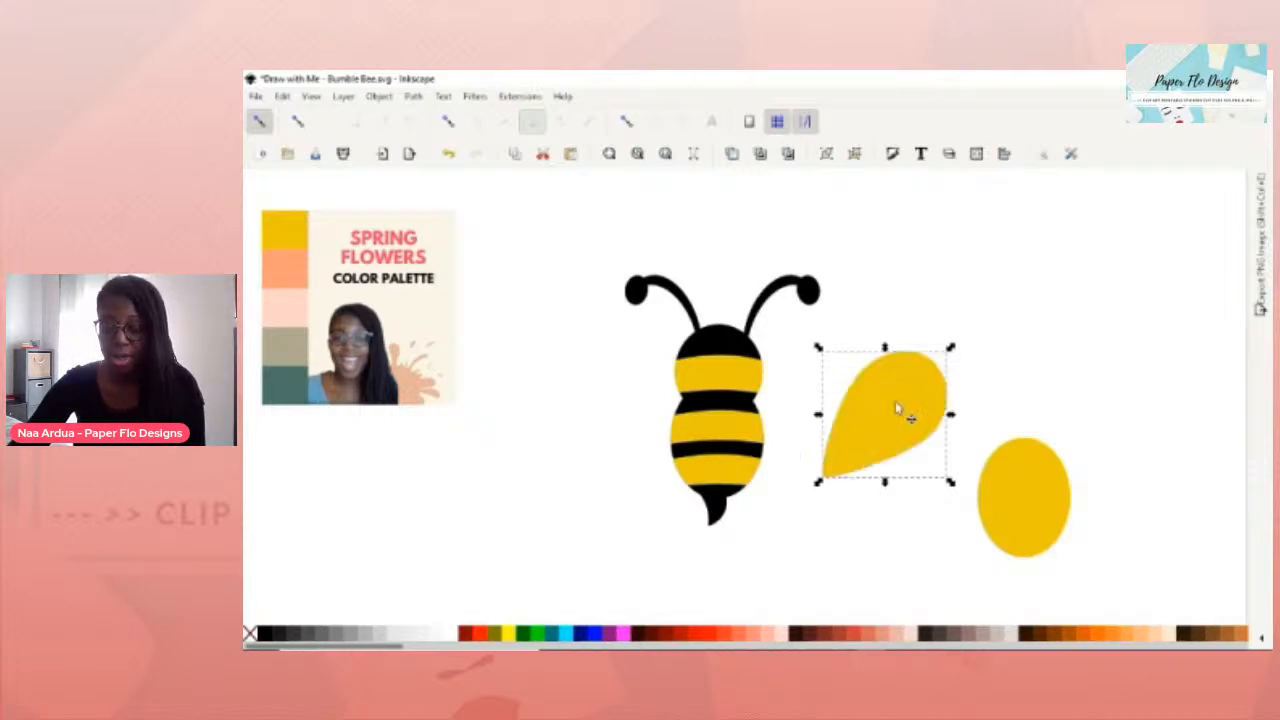
pyautogui.click(993, 400)
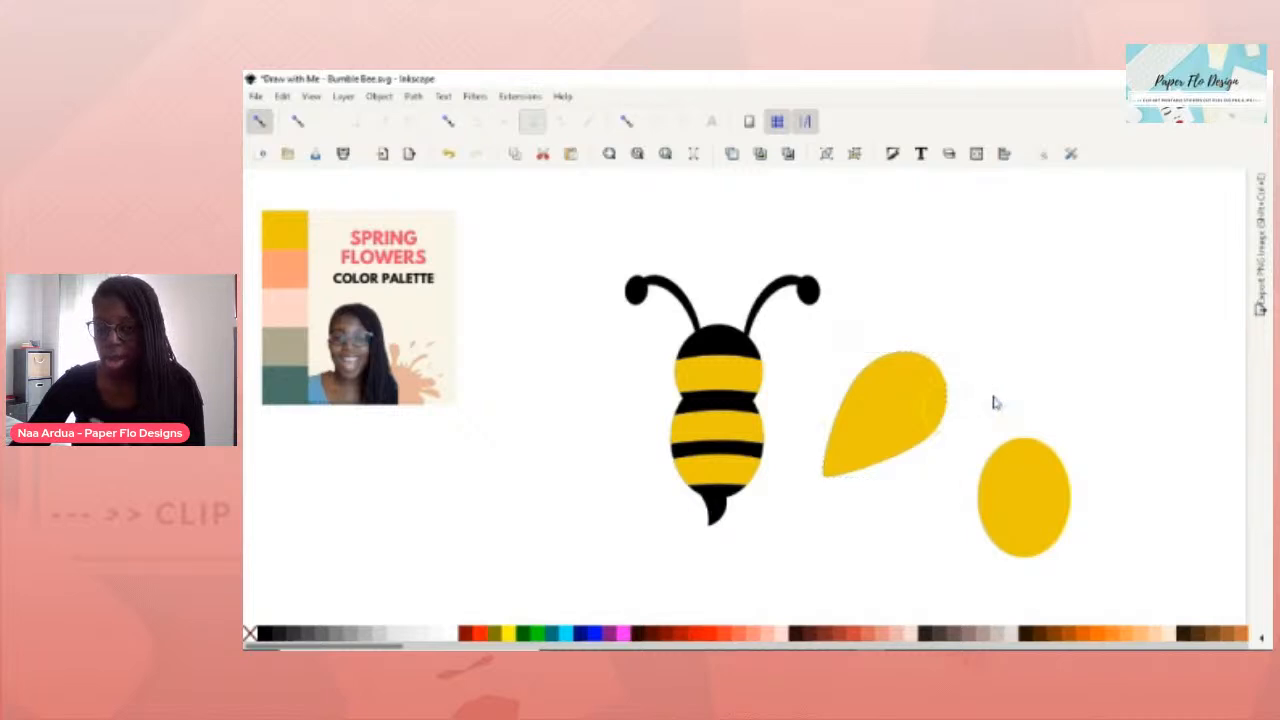
pyautogui.hotkey('ctrl', 's')
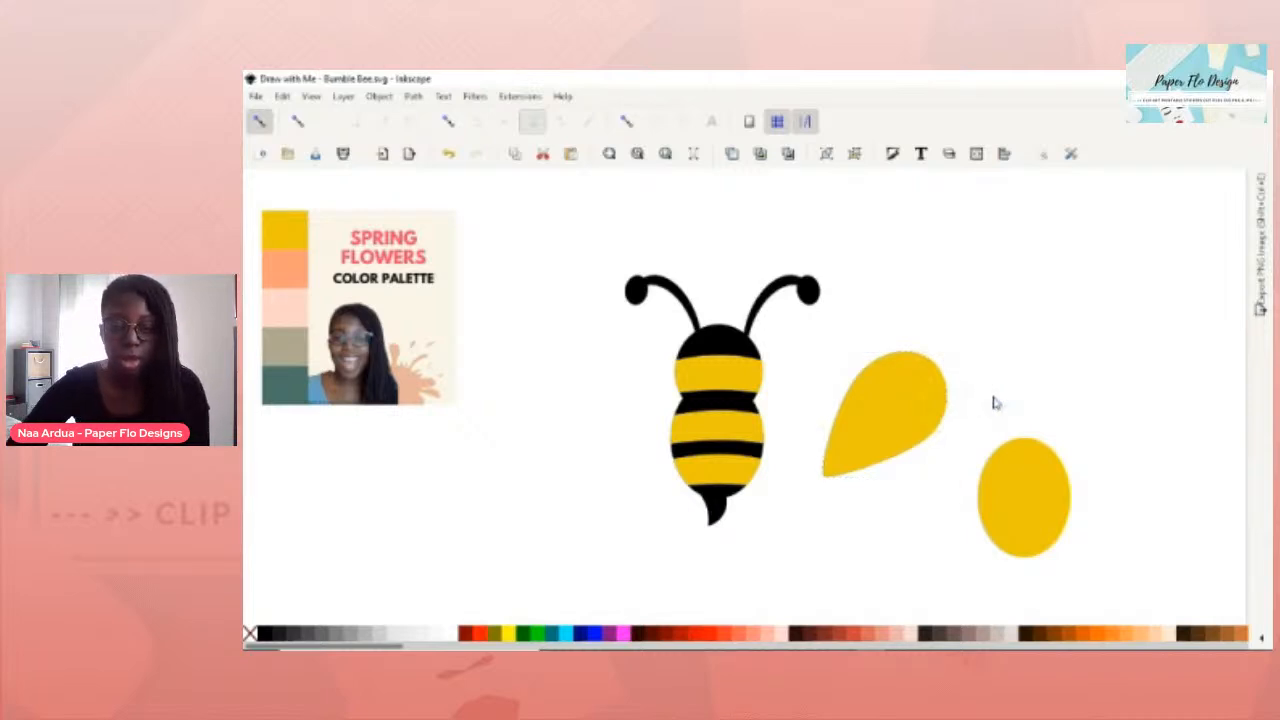
# Shift the yellow wing aside to check the black copy underneath, and undo the move.
pyautogui.click(894, 409)
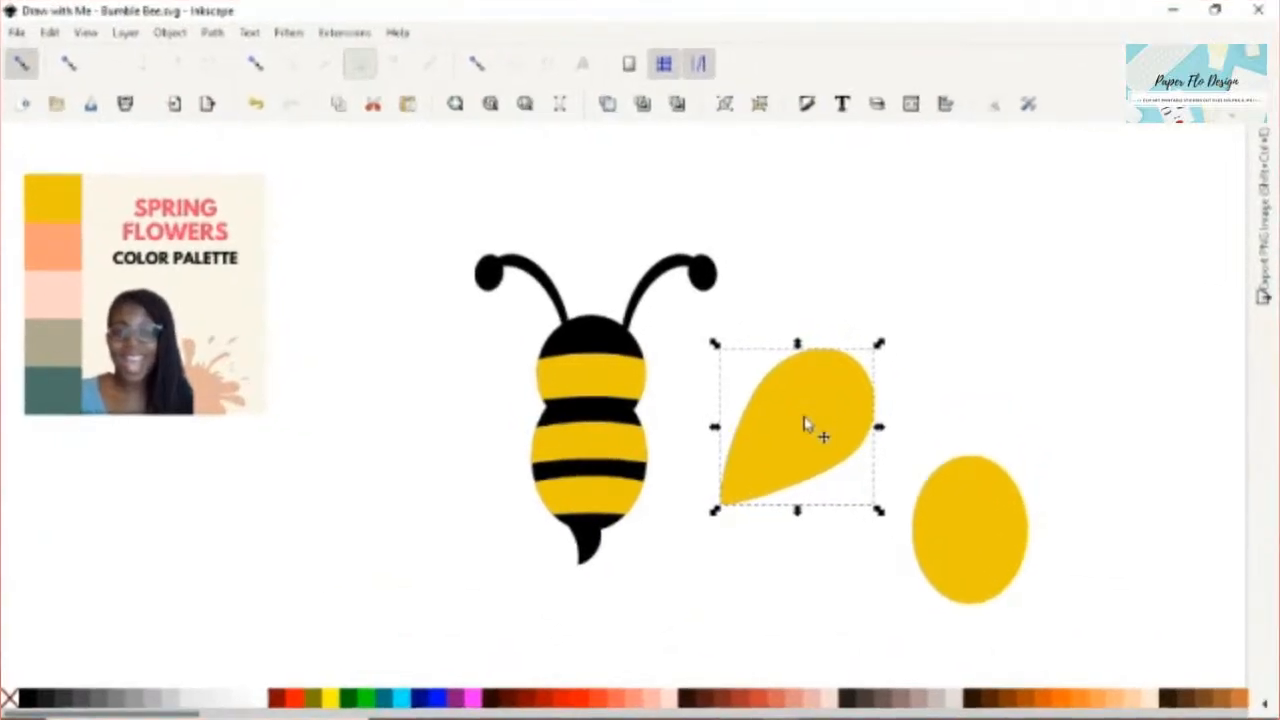
pyautogui.moveTo(805, 422); pyautogui.dragTo(866, 406)
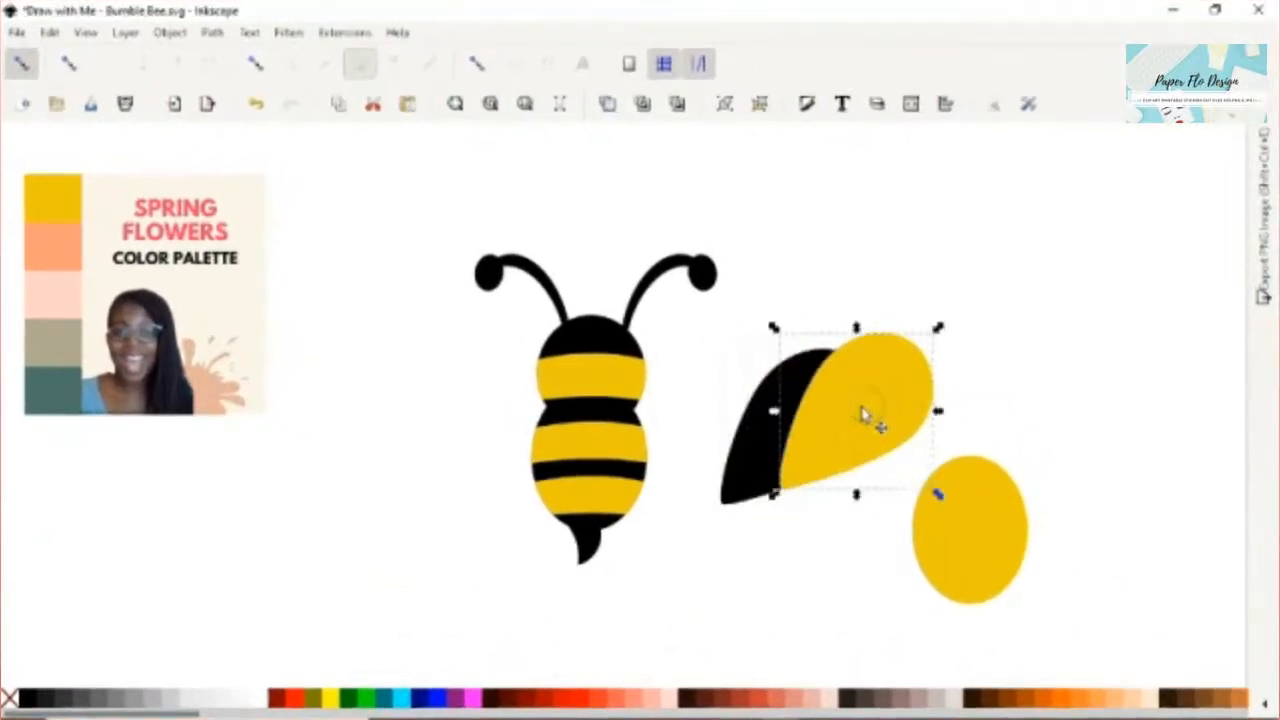
pyautogui.hotkey('ctrl', 'z')
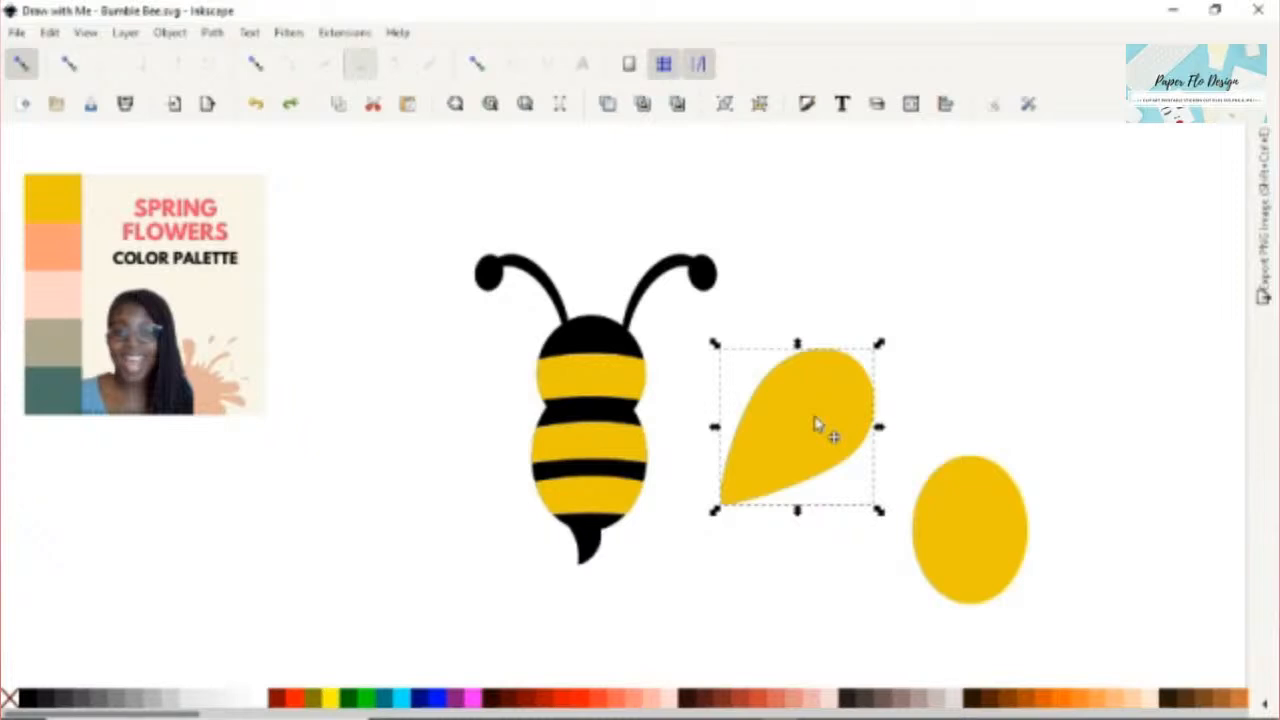
# Offset the black wing copy slightly outward so it forms an even outline around the yellow wing.
pyautogui.moveTo(815, 425); pyautogui.dragTo(818, 424)
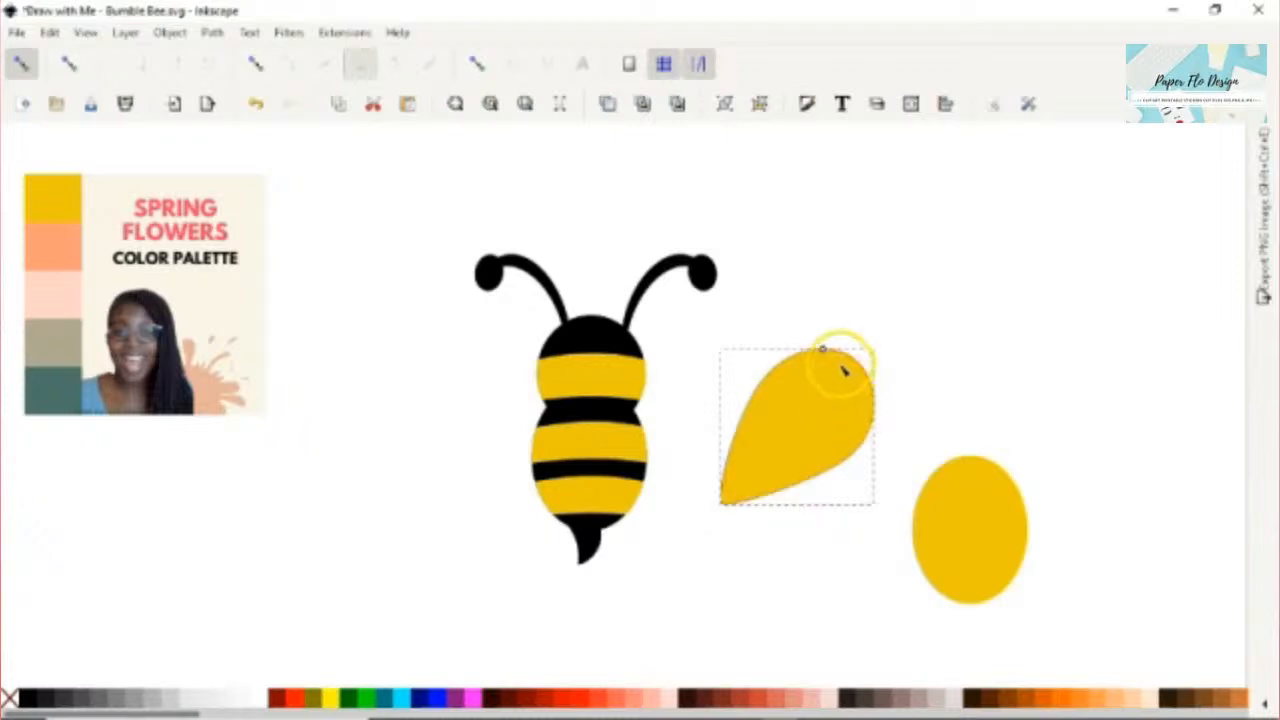
pyautogui.moveTo(823, 349); pyautogui.dragTo(825, 344)
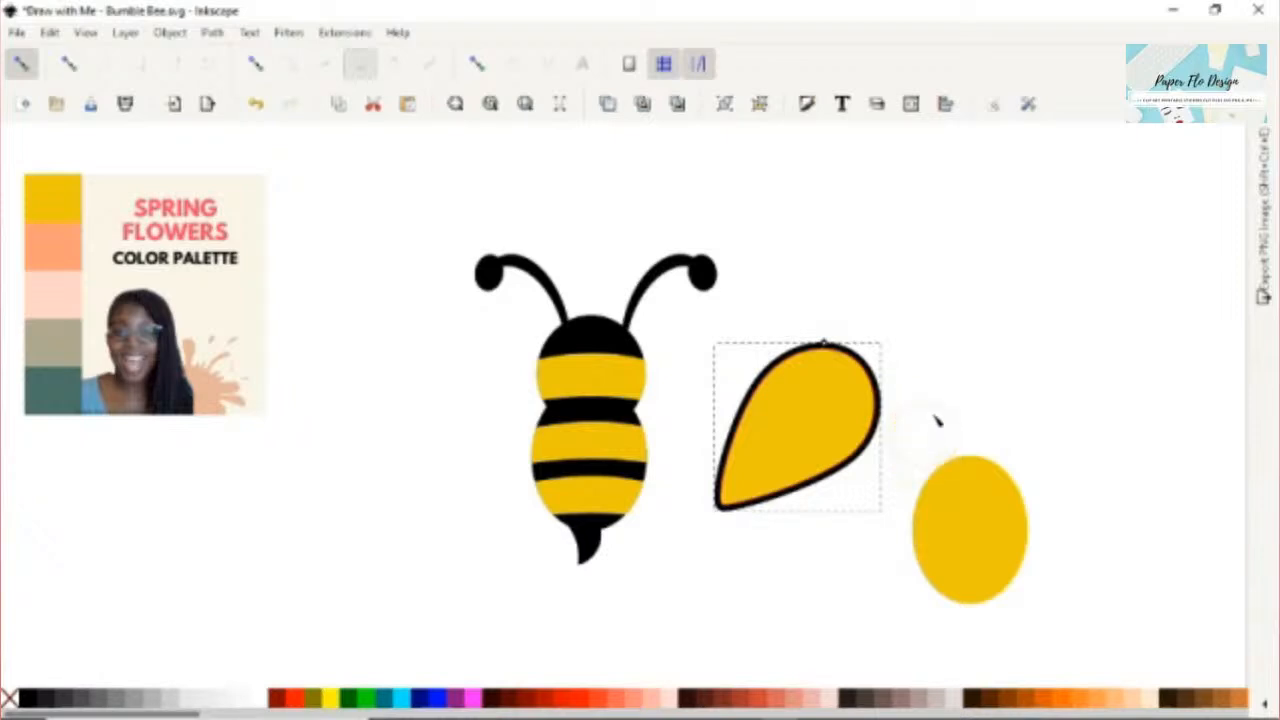
pyautogui.press('s')
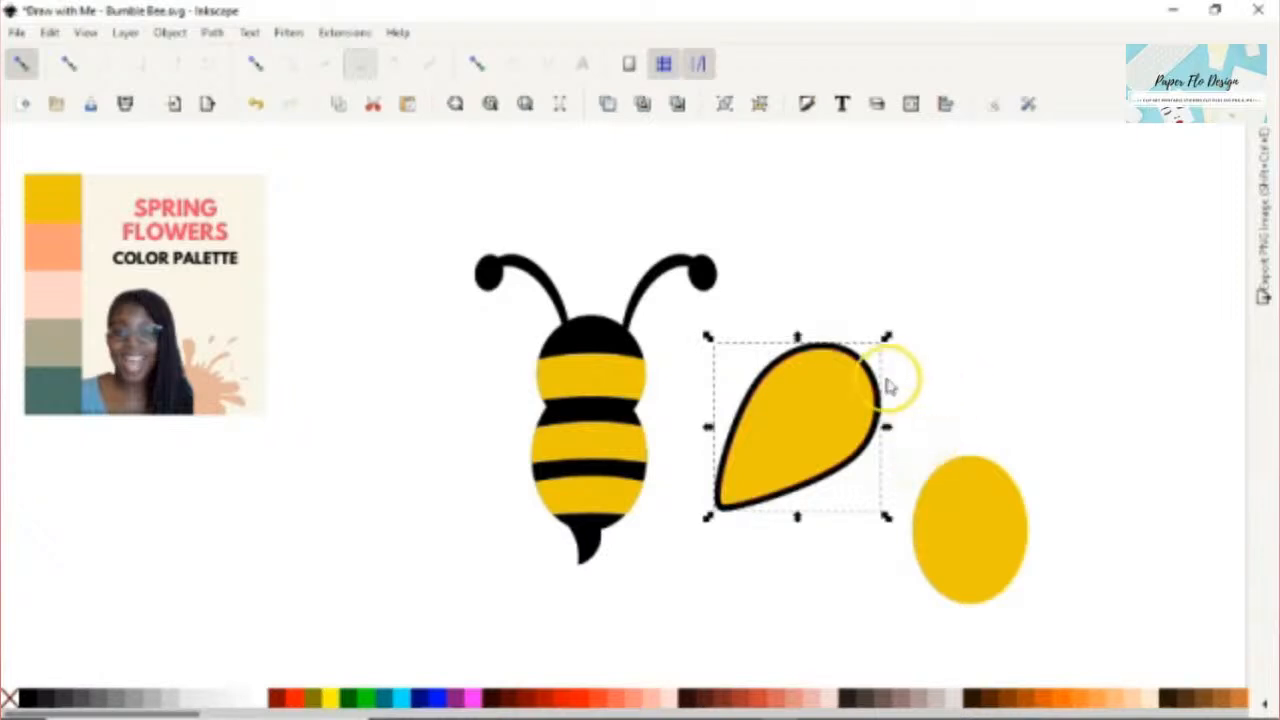
# Recolour the yellow inner wing with white sampled from the blank canvas.
pyautogui.click(841, 397)
pyautogui.press('d')
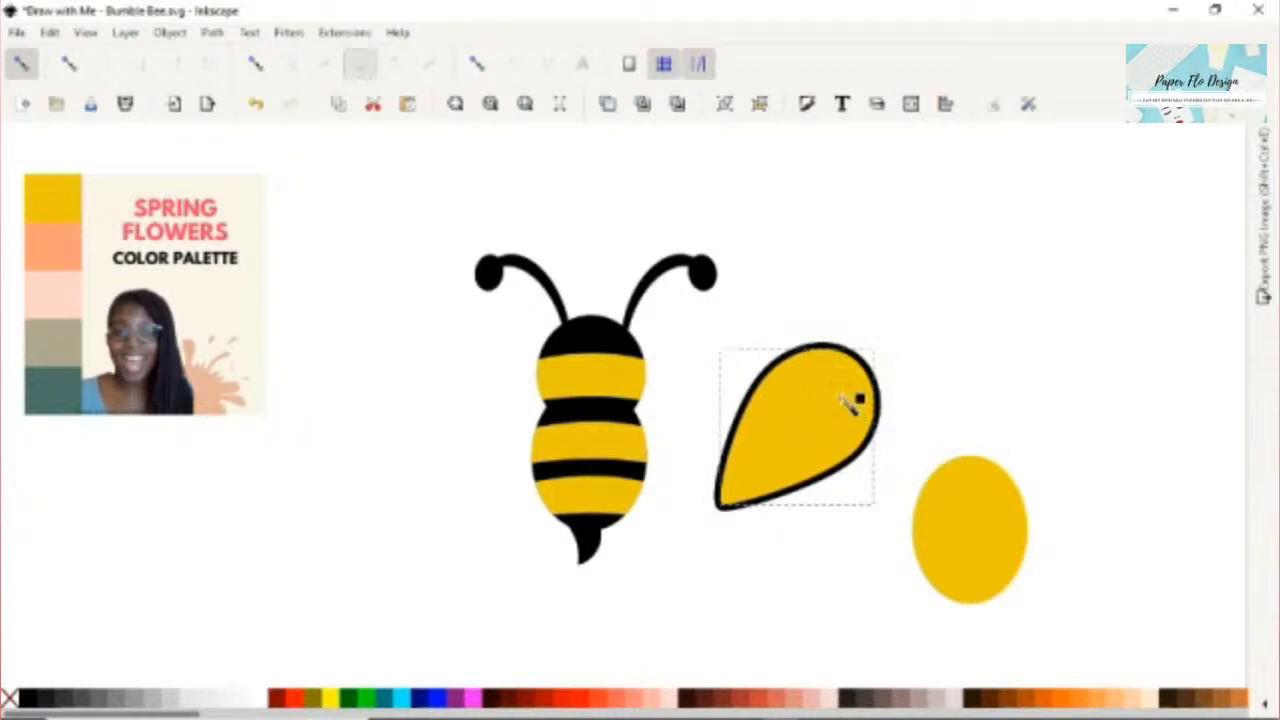
pyautogui.click(814, 293)
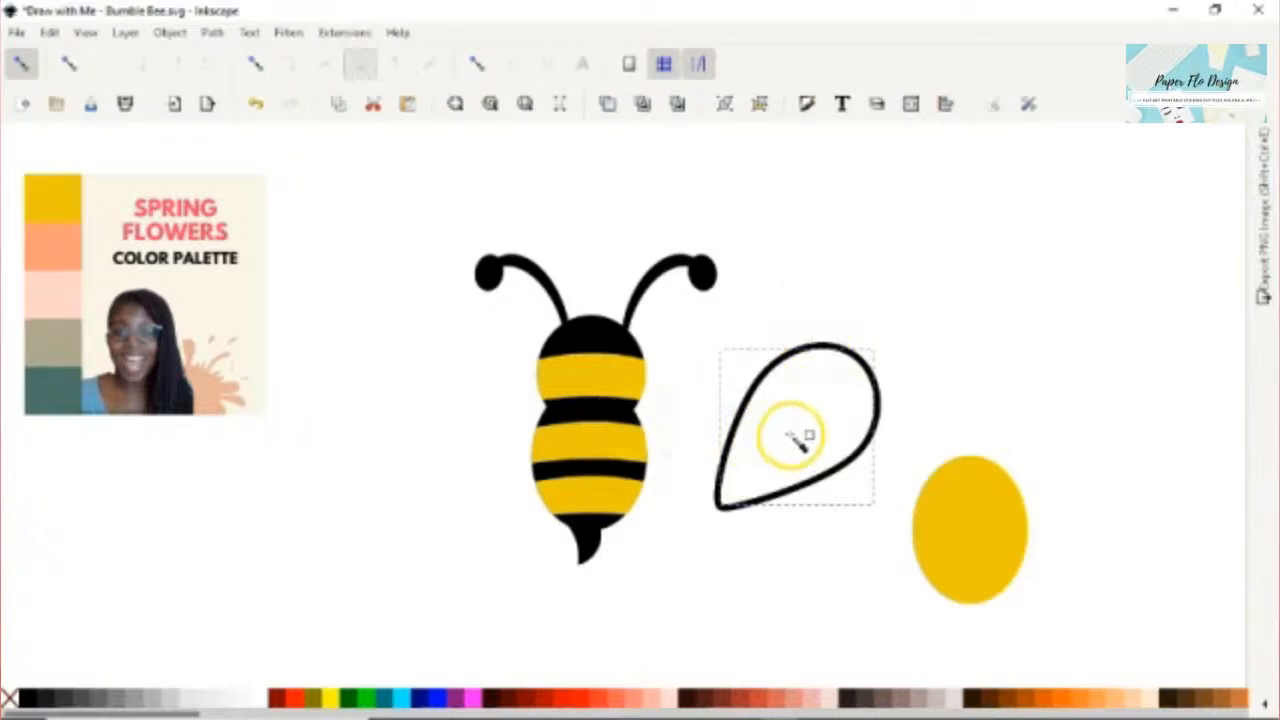
pyautogui.press('s')
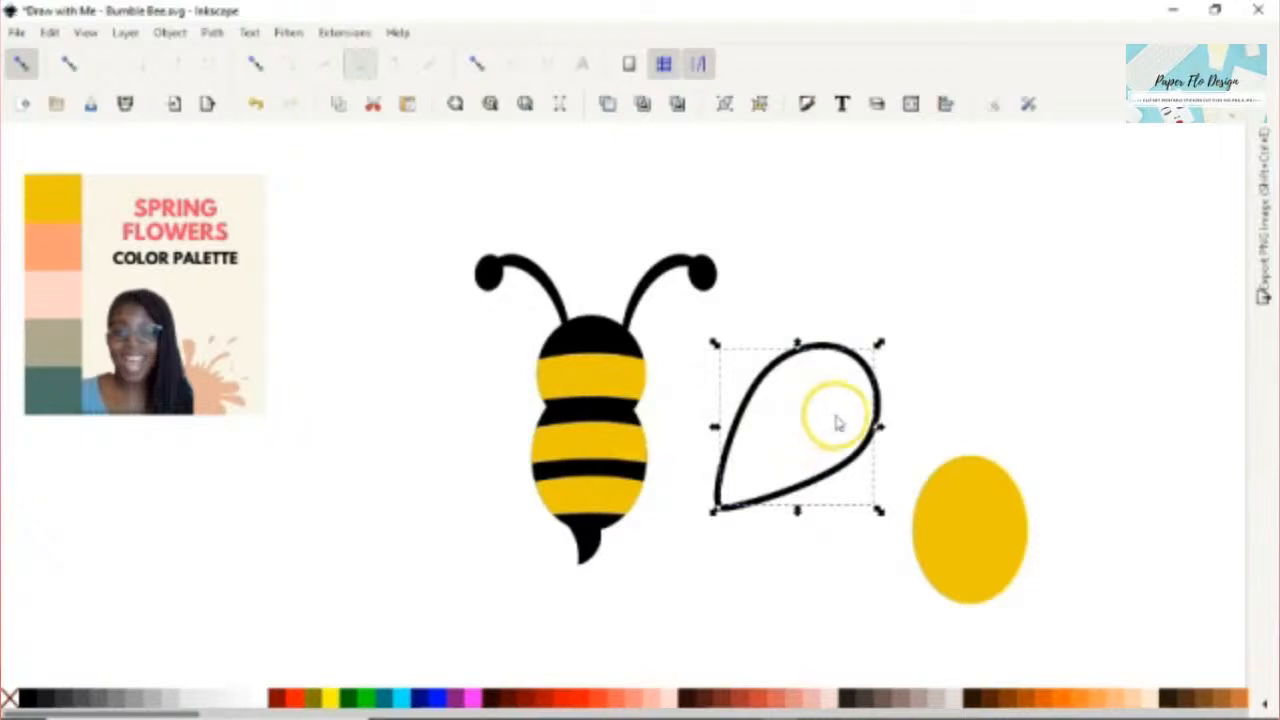
pyautogui.click(932, 395)
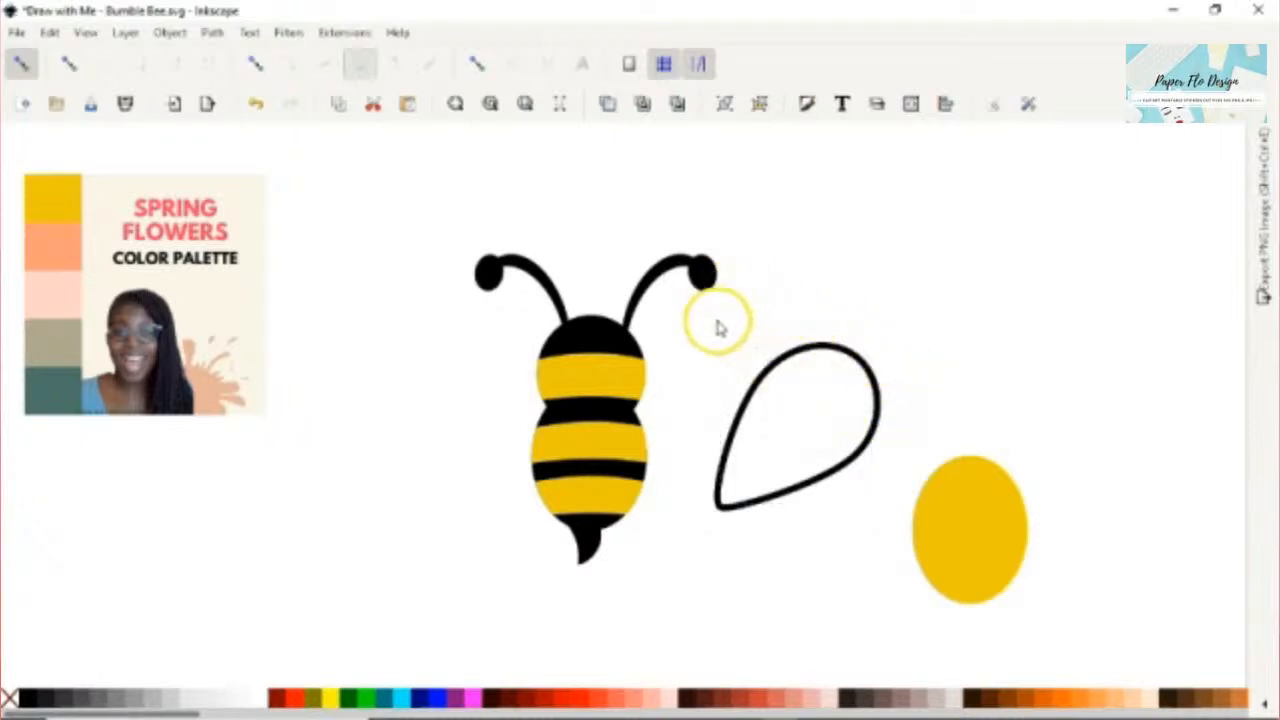
# Select the white wing together with its black outline shape and group them into one object.
pyautogui.moveTo(670, 293); pyautogui.dragTo(908, 556)
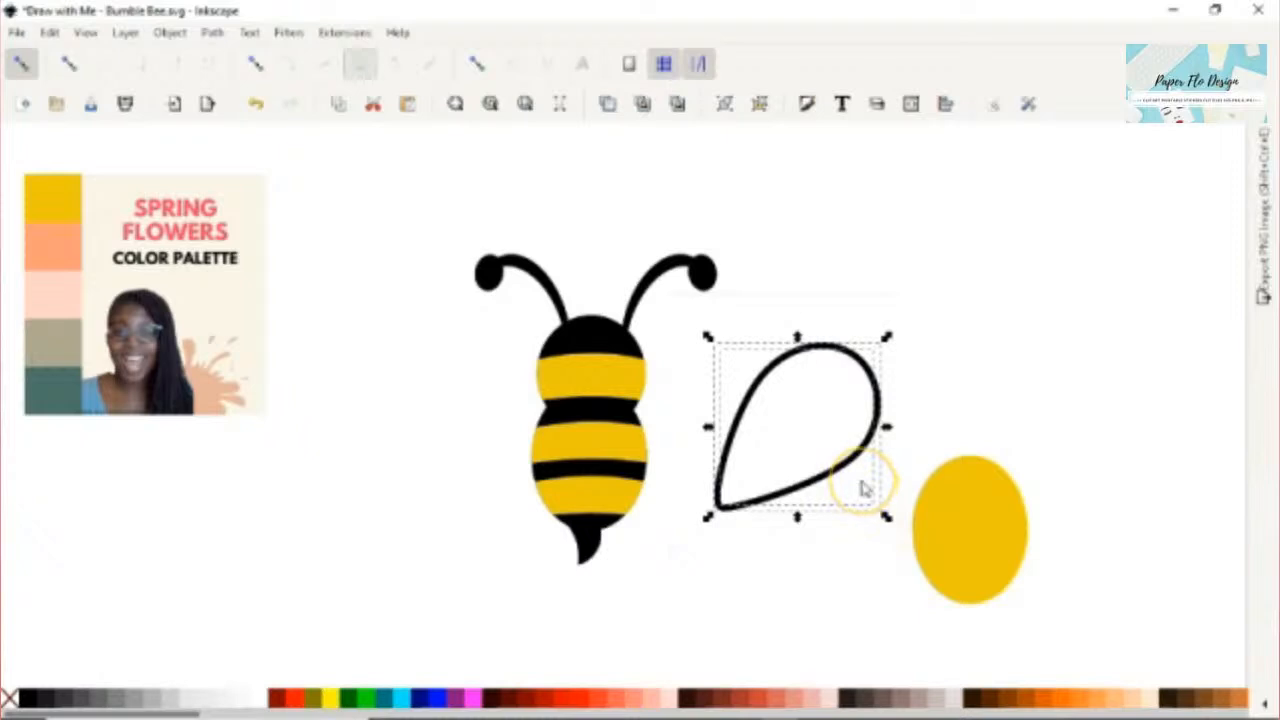
pyautogui.doubleClick(821, 414)
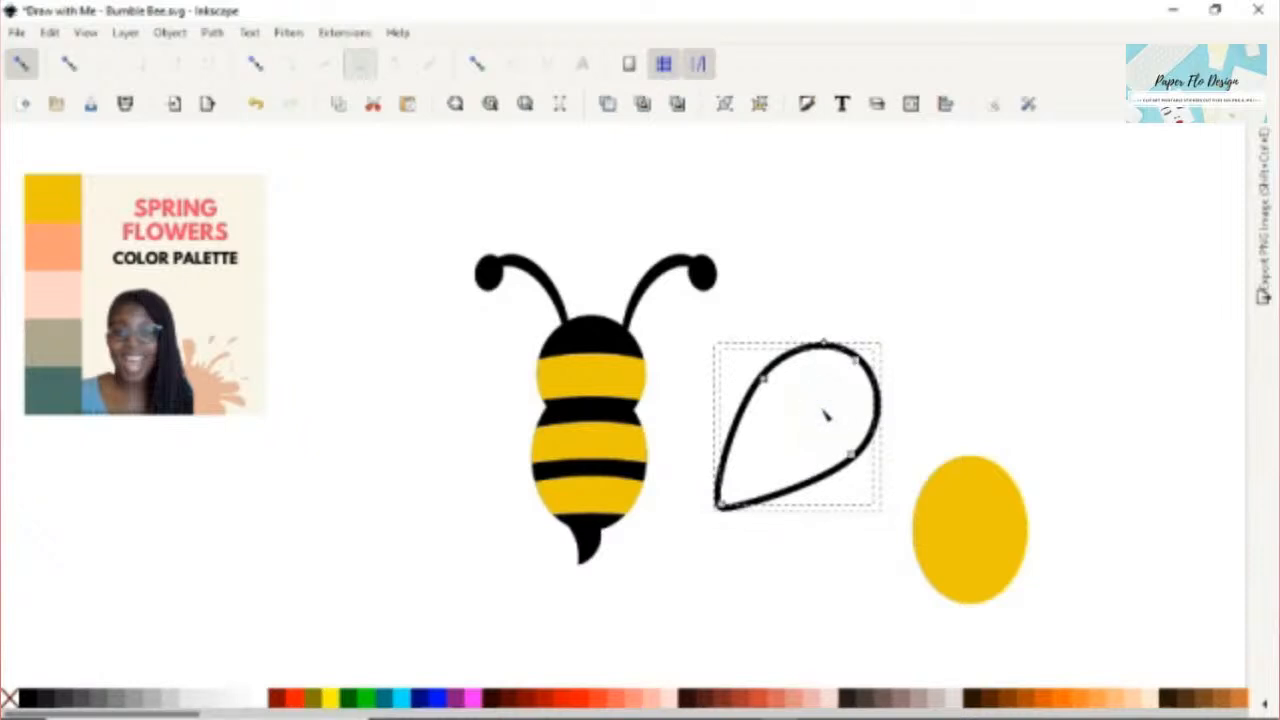
pyautogui.press('s')
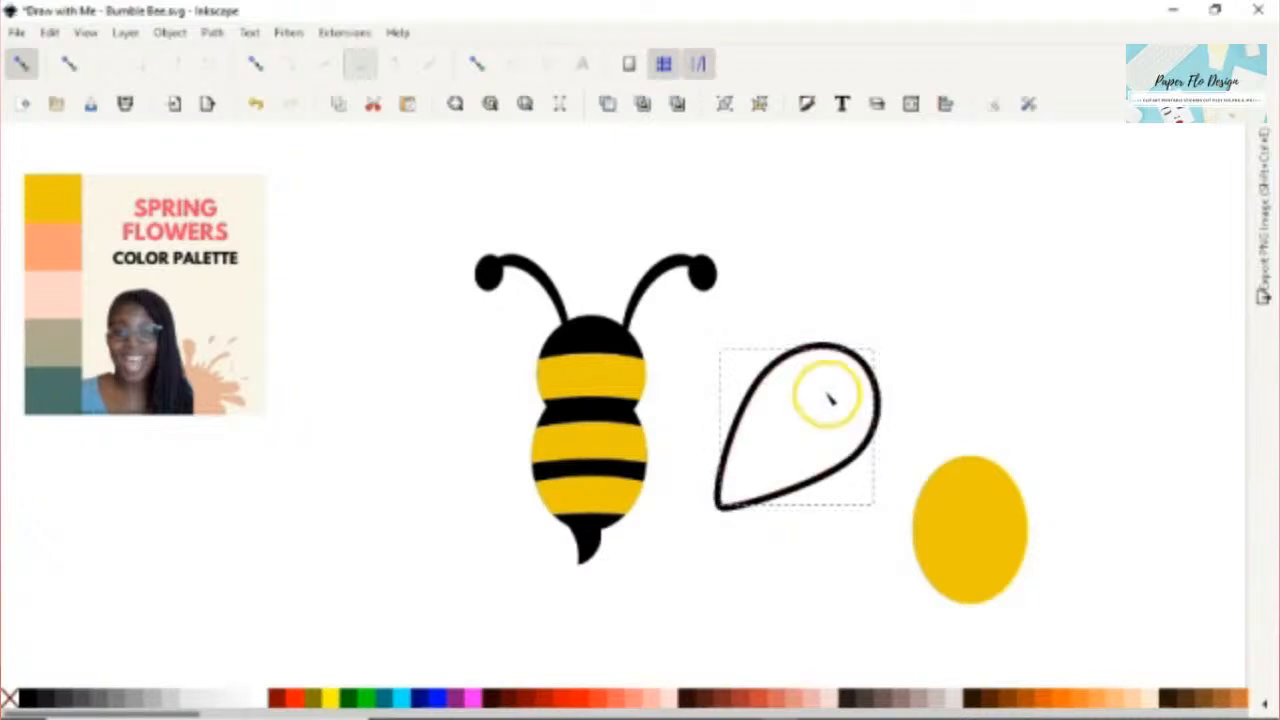
pyautogui.press('s')
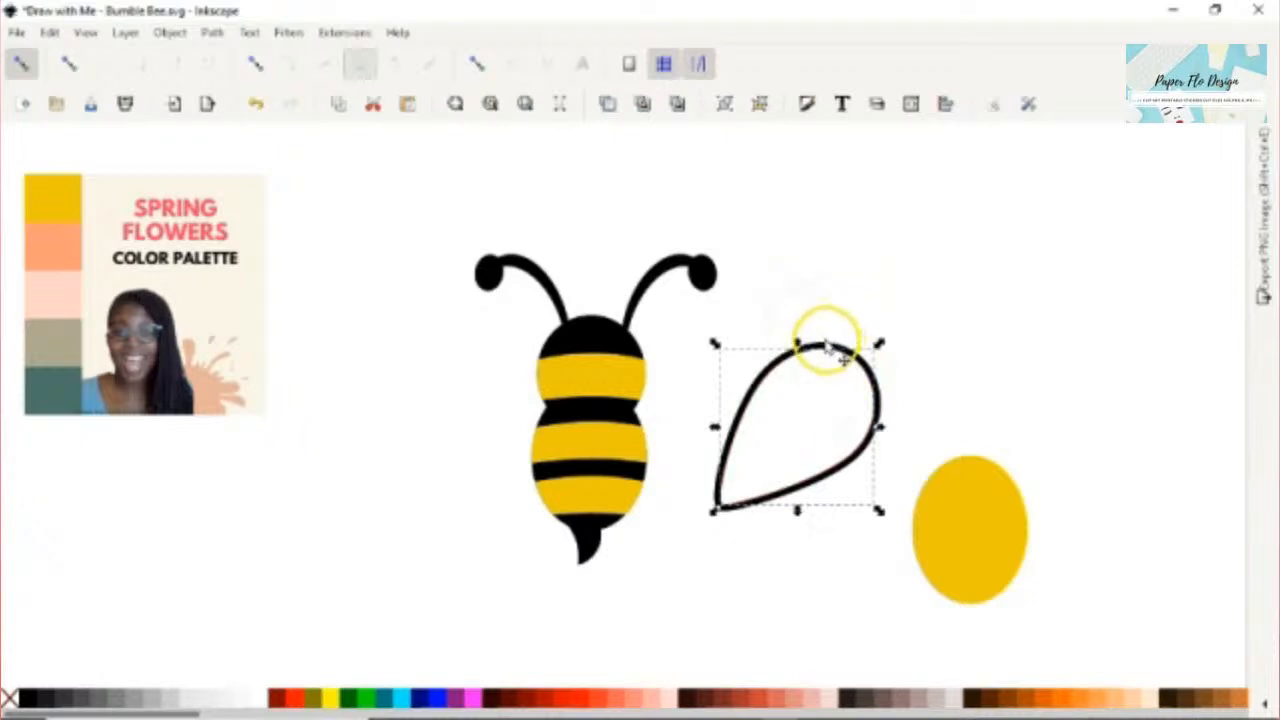
pyautogui.click(827, 344)
pyautogui.click(714, 309)
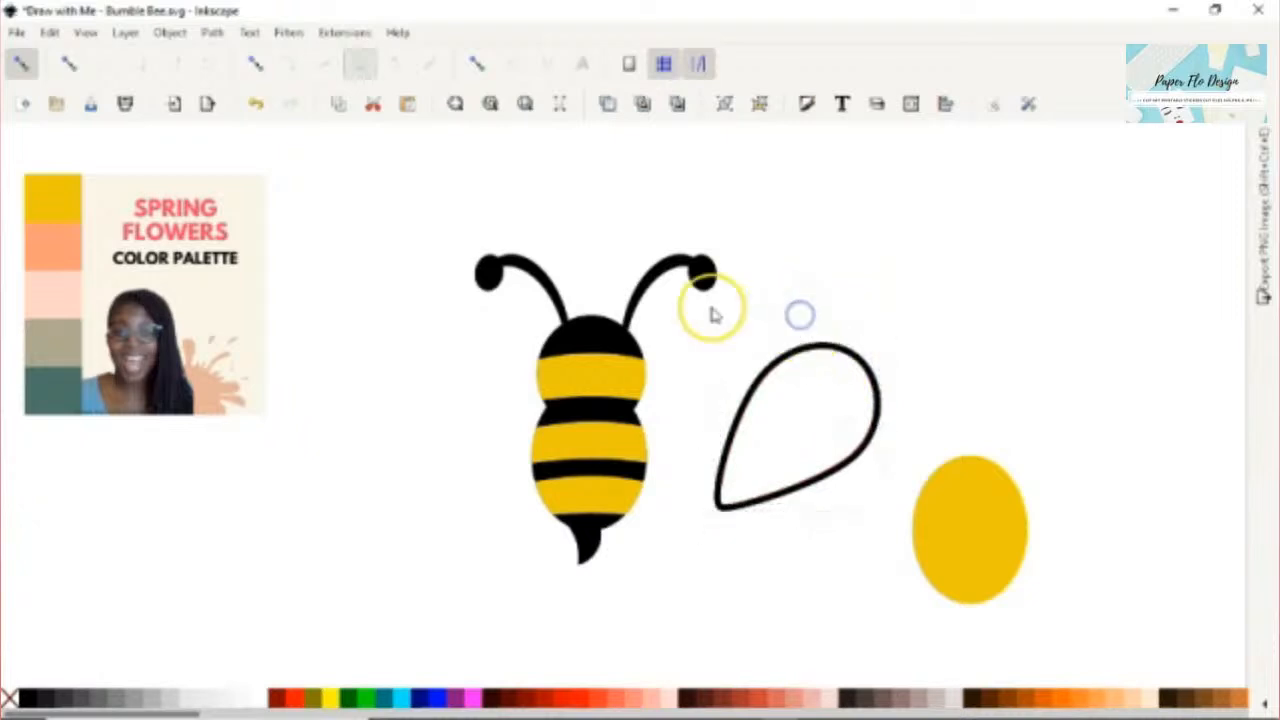
pyautogui.moveTo(684, 302); pyautogui.dragTo(903, 566)
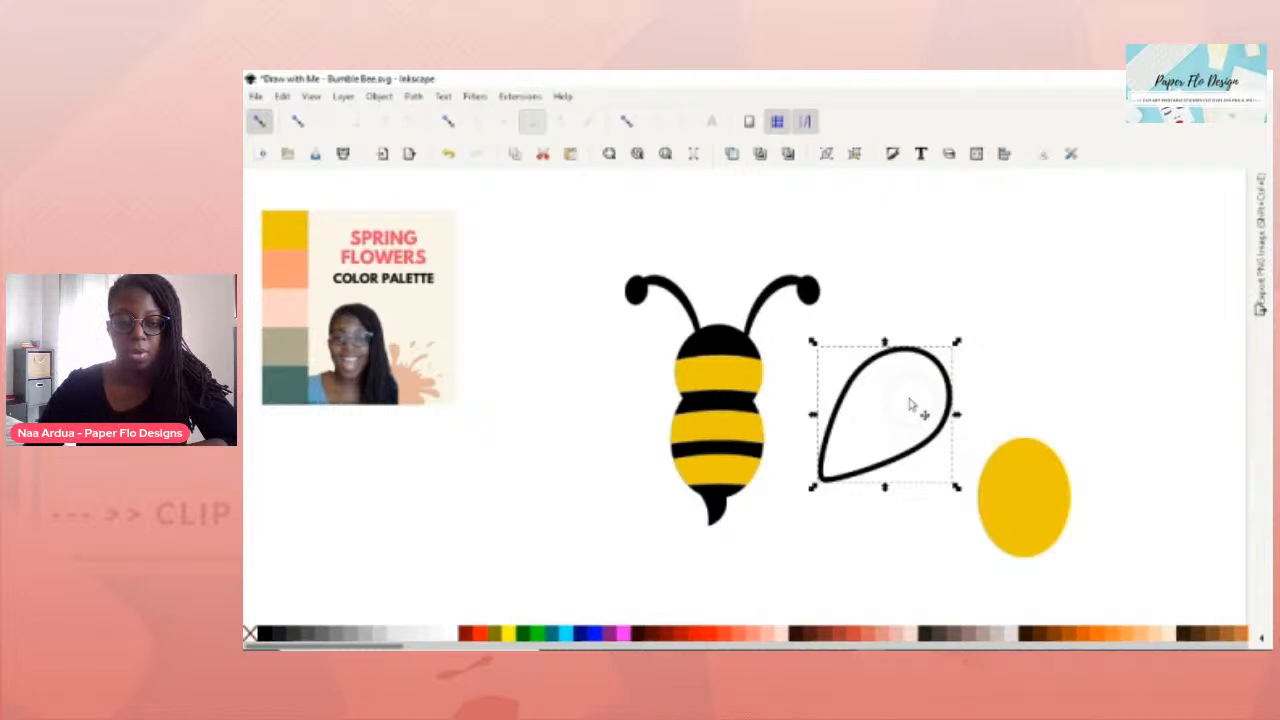
# Duplicate the outlined wing in place and move the copy's rotation centre to its pointed tip.
pyautogui.moveTo(902, 402); pyautogui.dragTo(905, 427)
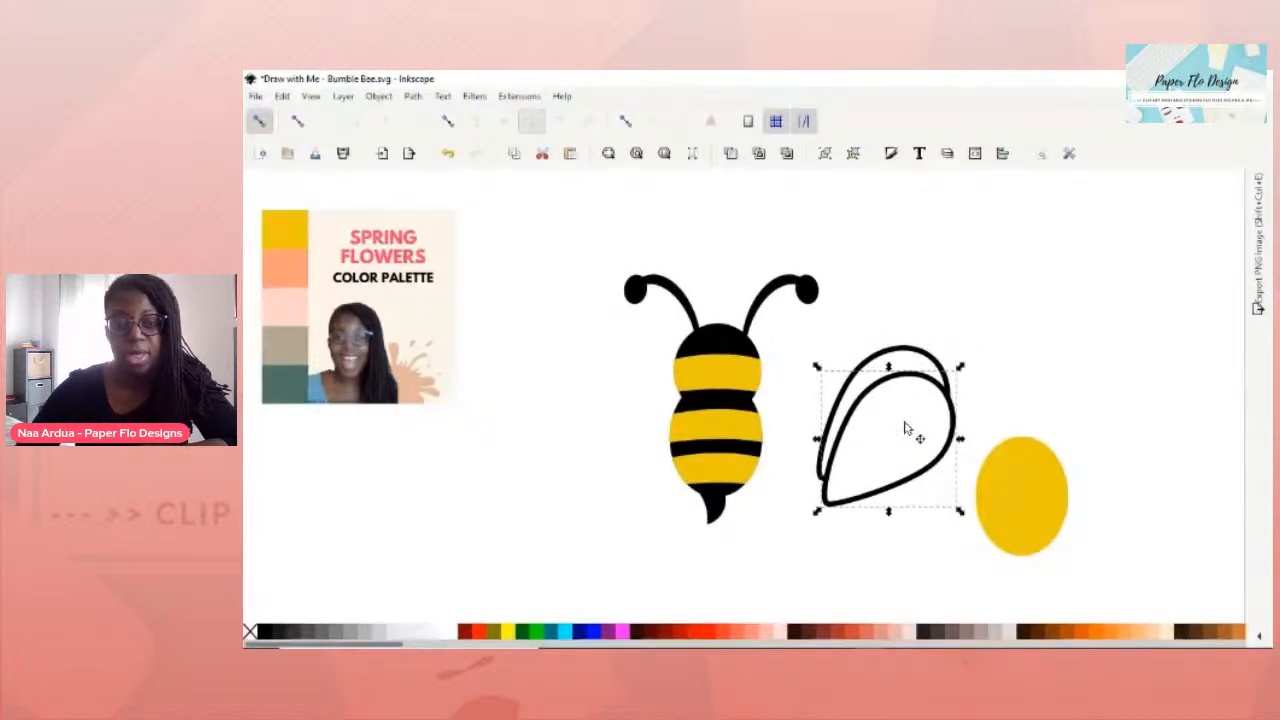
pyautogui.hotkey('ctrl', 'z')
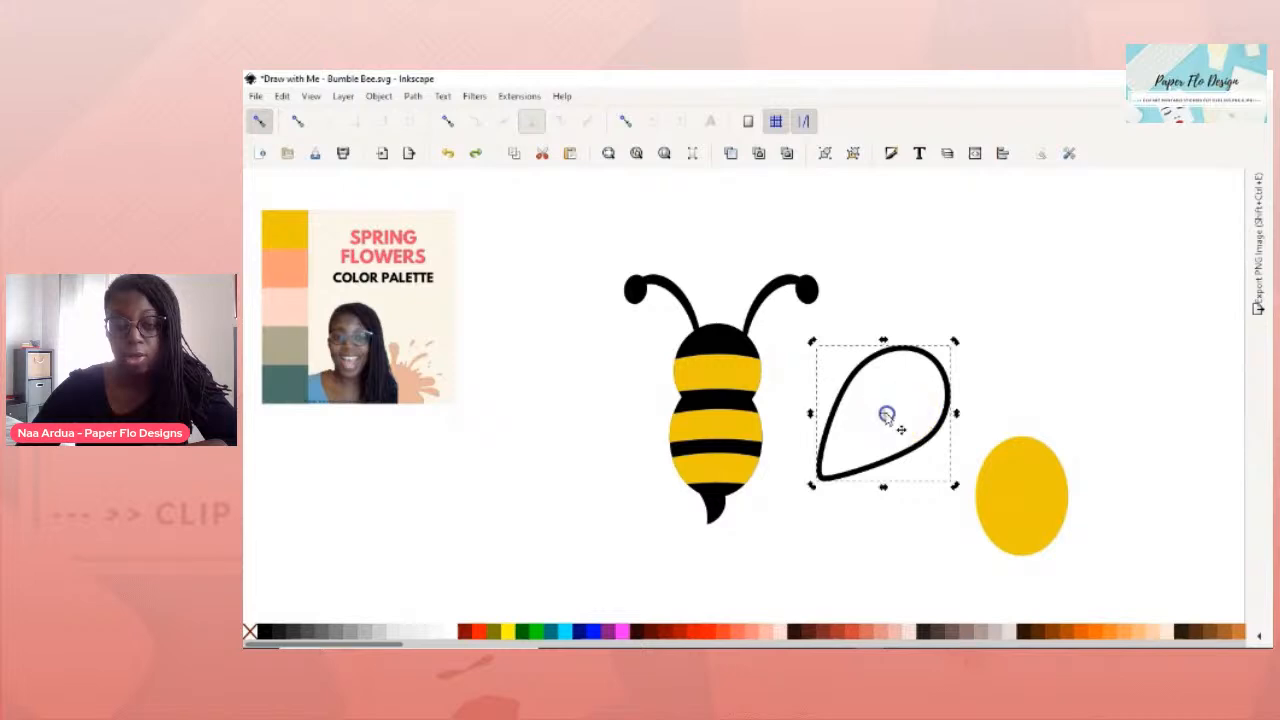
pyautogui.moveTo(884, 413); pyautogui.dragTo(862, 435)
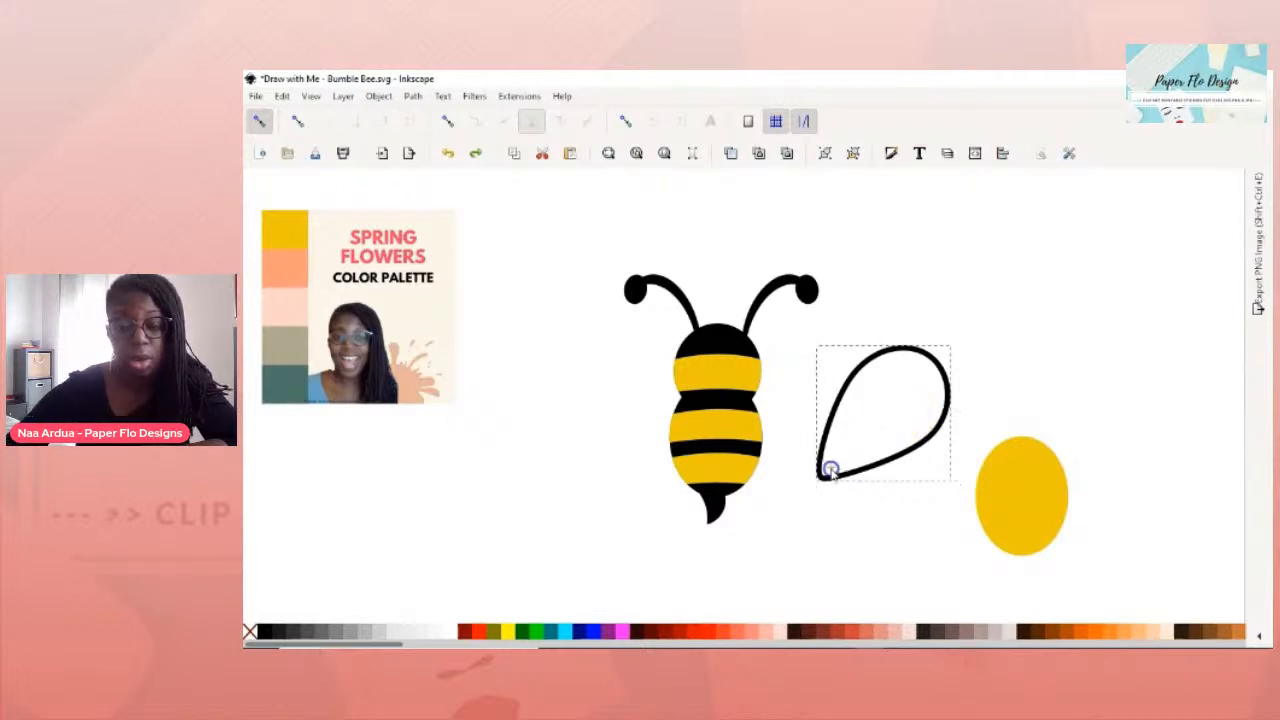
pyautogui.moveTo(826, 474); pyautogui.dragTo(827, 474)
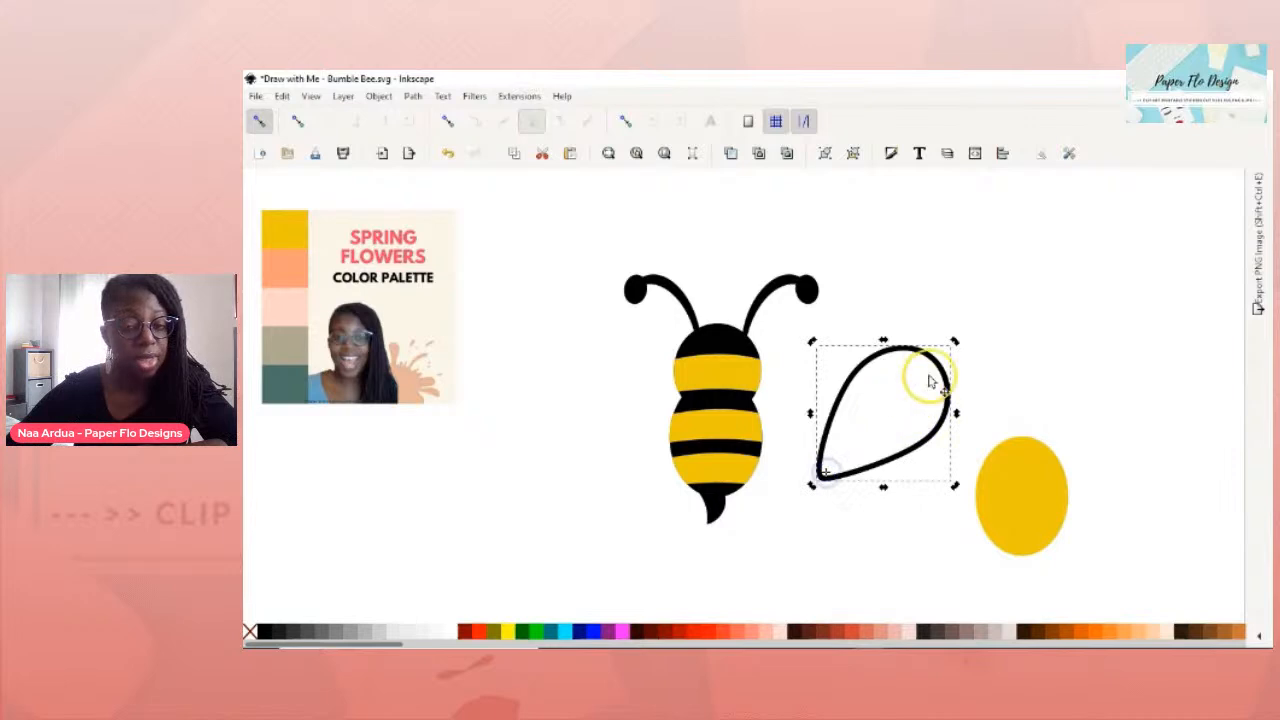
# Rotate the duplicate wing clockwise about its pointed tip so it fans out below the upper wing.
pyautogui.moveTo(957, 345); pyautogui.dragTo(945, 505)
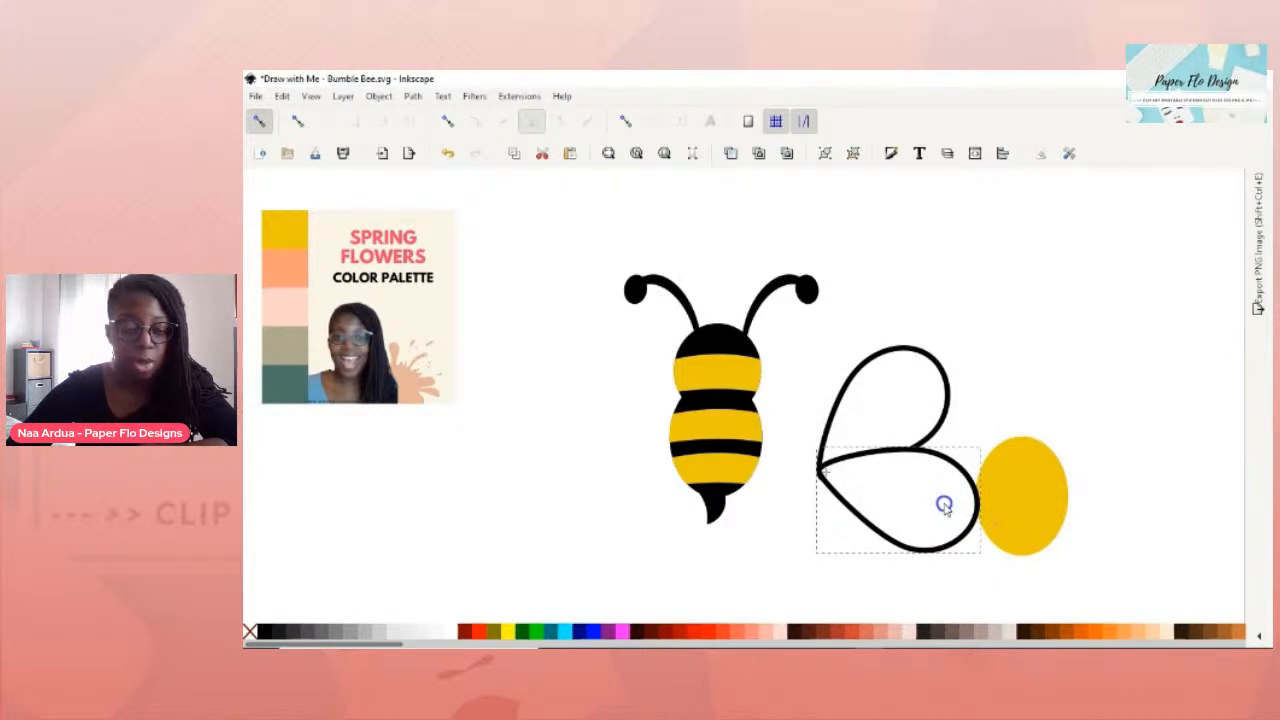
pyautogui.moveTo(944, 505); pyautogui.dragTo(945, 506)
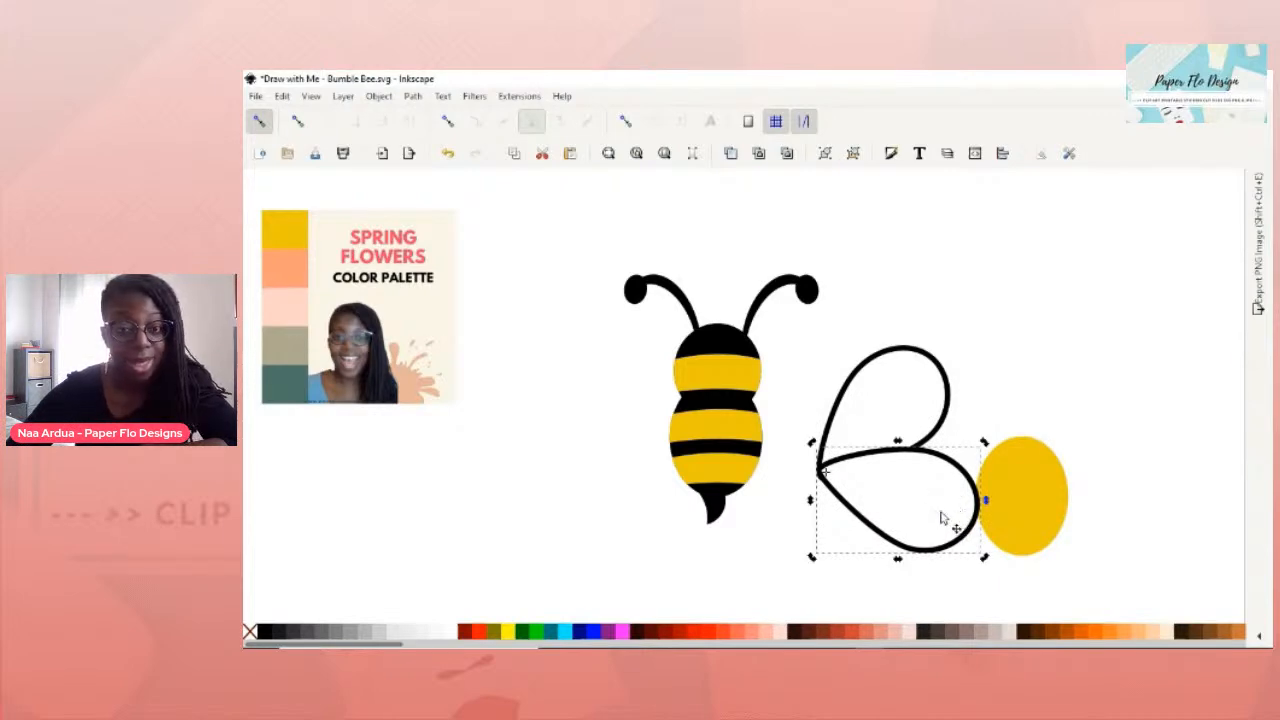
# Narrow the lower wing horizontally from its rounded end so it reaches slightly less far out than the upper wing.
pyautogui.moveTo(942, 508); pyautogui.dragTo(986, 504)
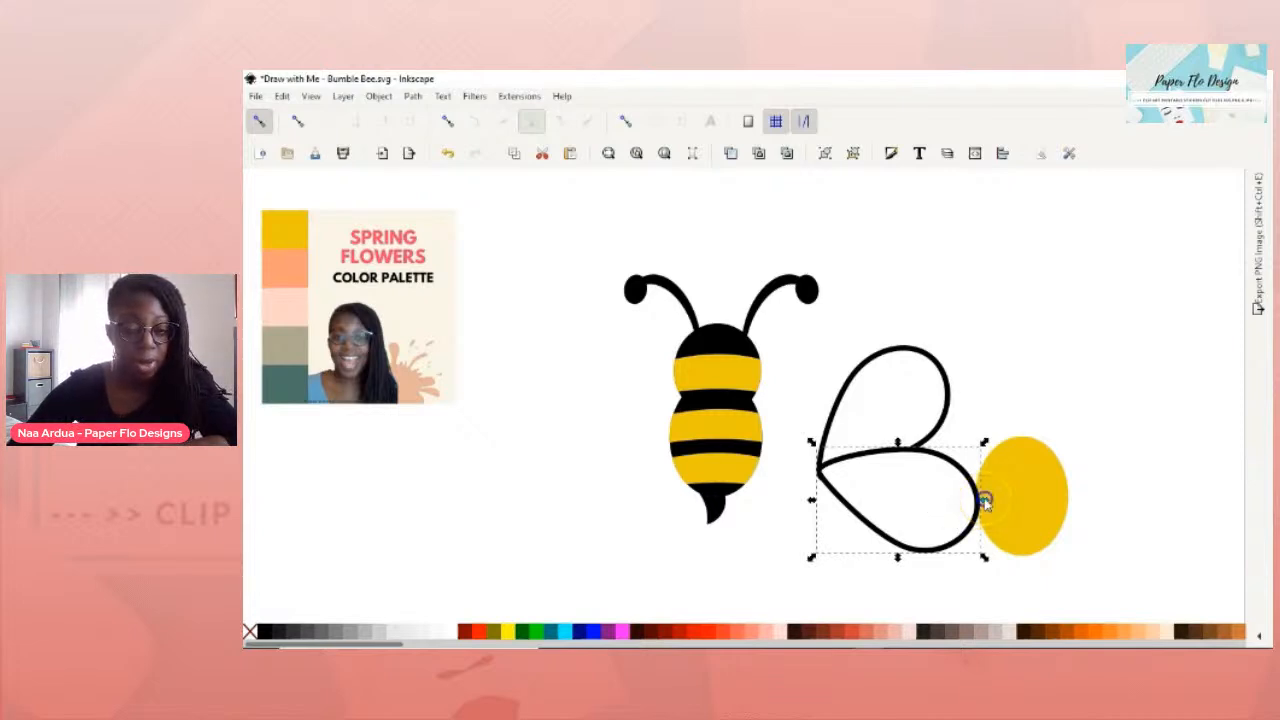
pyautogui.moveTo(986, 503); pyautogui.dragTo(975, 502)
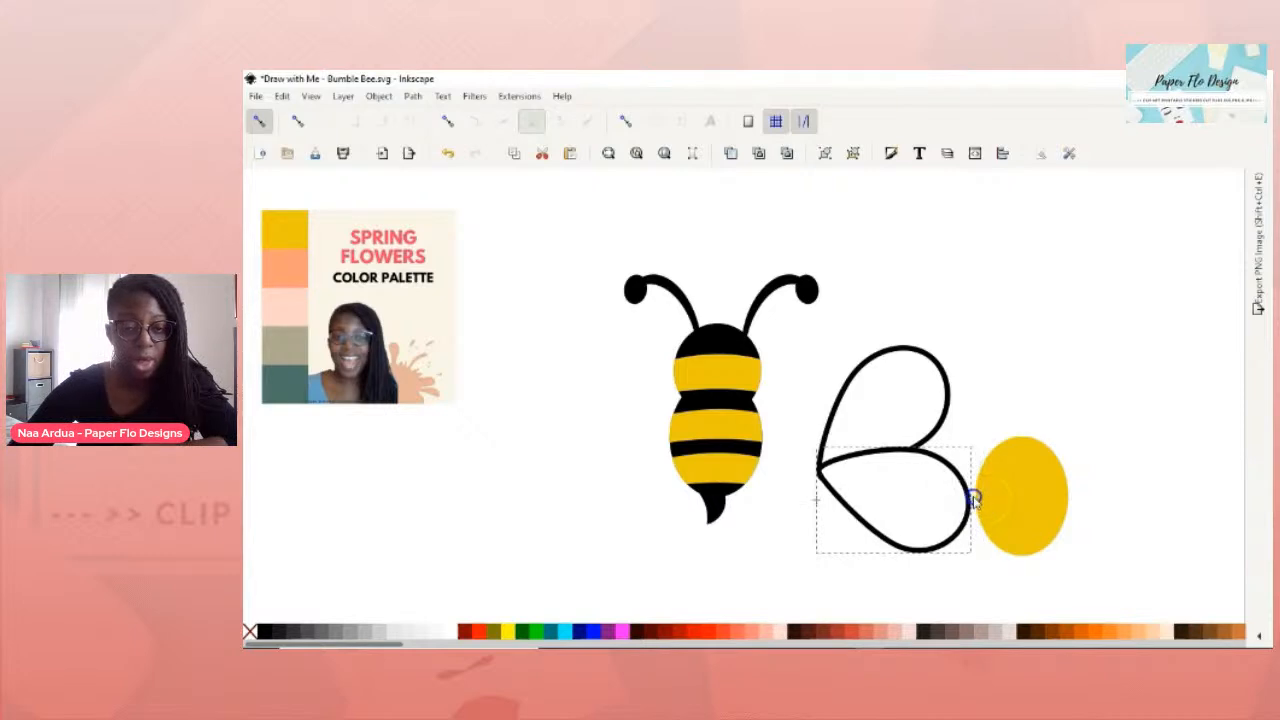
pyautogui.moveTo(975, 502); pyautogui.dragTo(953, 498)
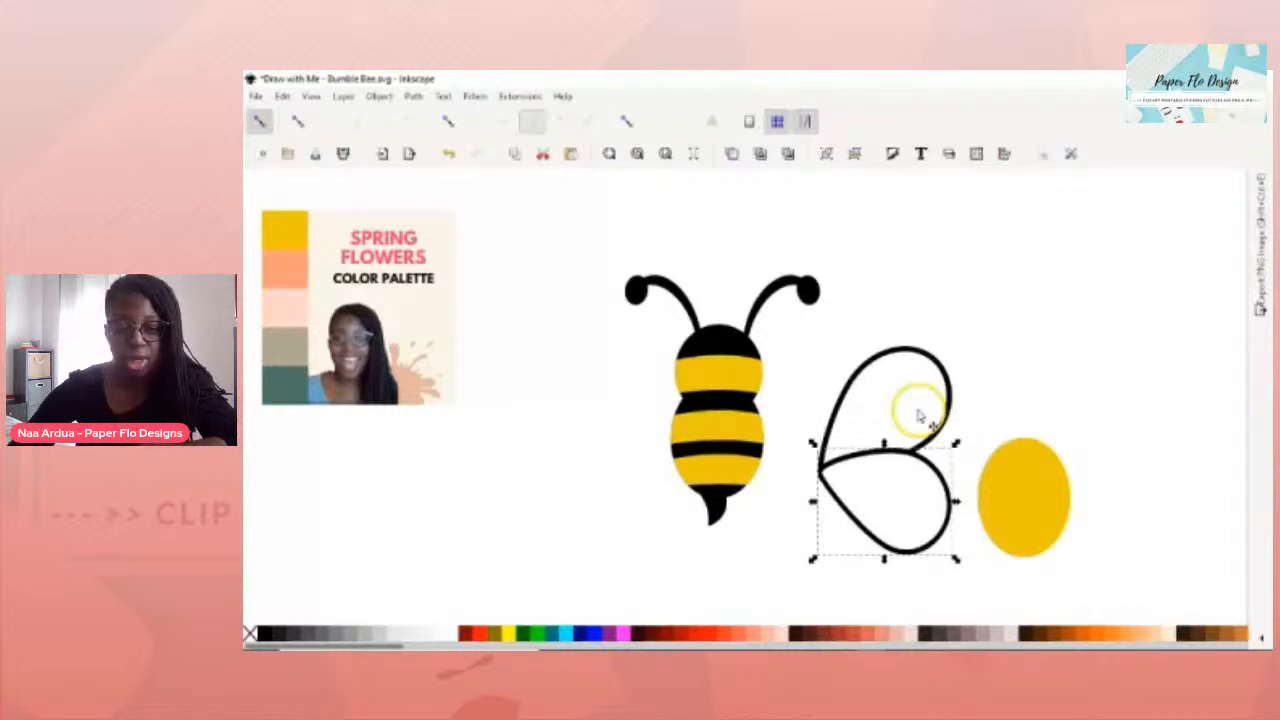
pyautogui.moveTo(956, 559); pyautogui.dragTo(949, 548)
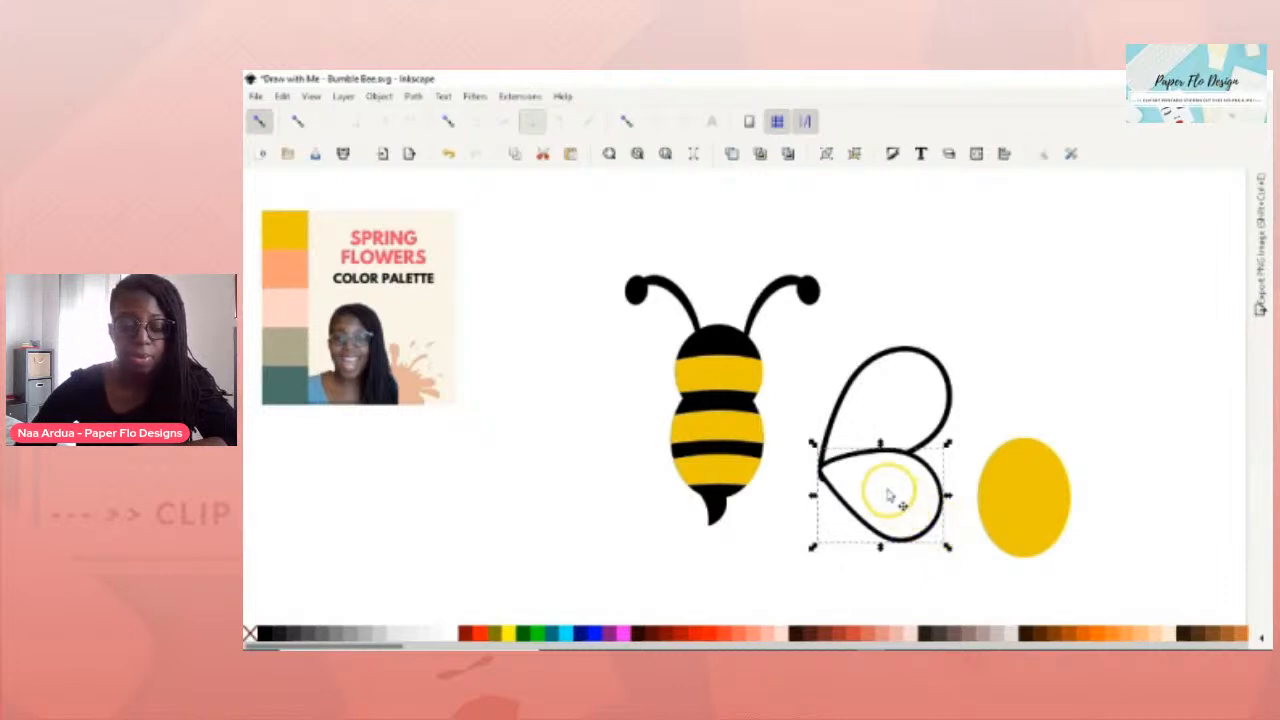
pyautogui.hotkey('ctrl', 'z')
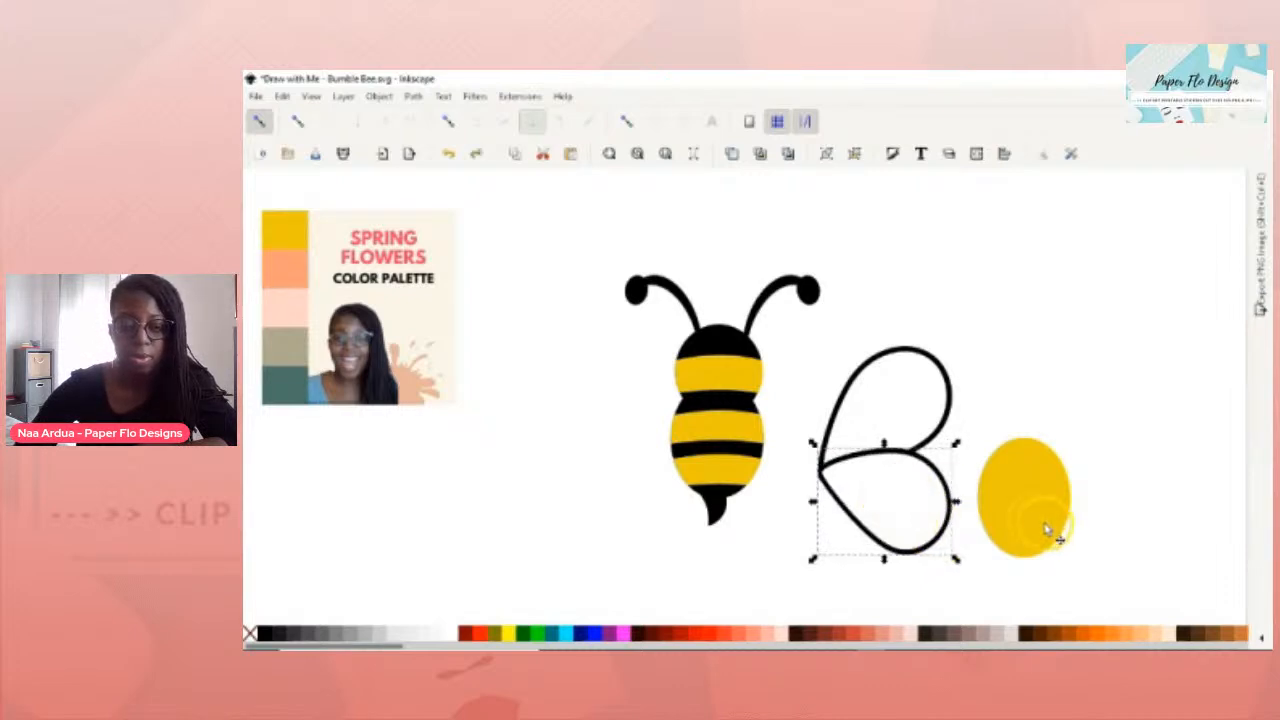
pyautogui.moveTo(956, 505); pyautogui.dragTo(939, 496)
pyautogui.moveTo(875, 563); pyautogui.dragTo(877, 546)
pyautogui.hotkey('ctrl', 'z')
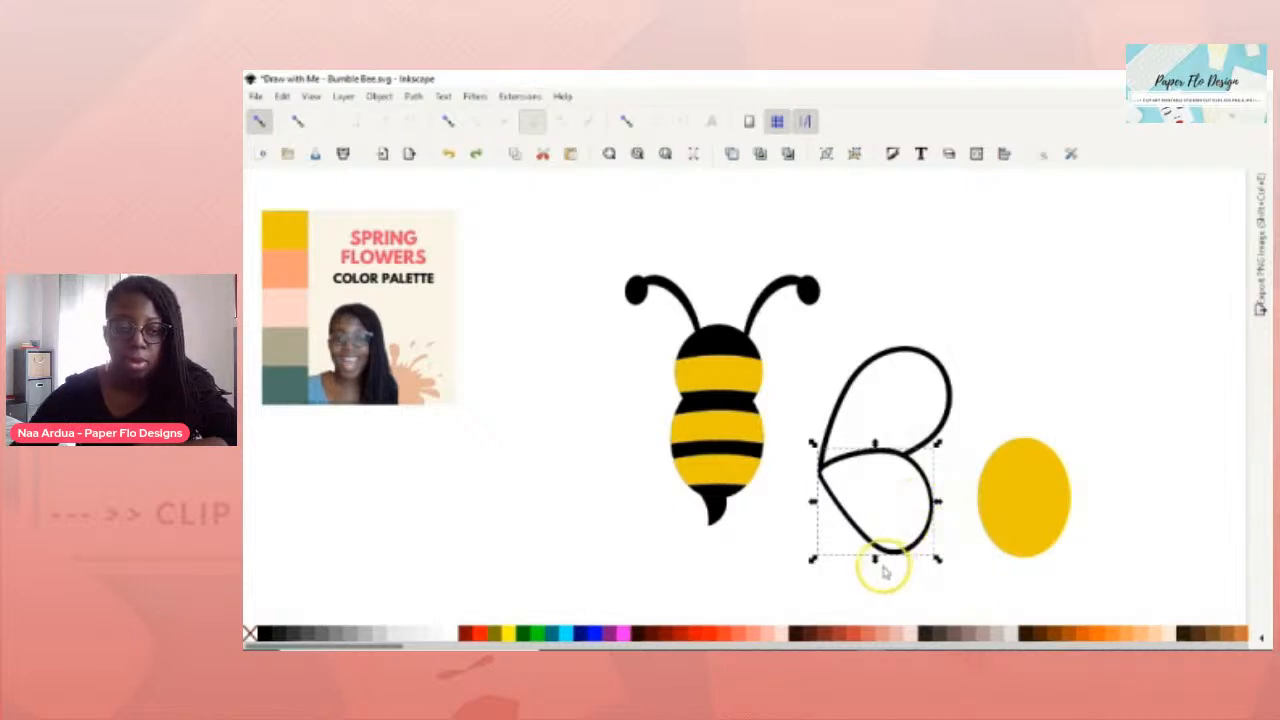
# Scale both wings down together and move them so their pointed tips sit on the right side of the bee's body.
pyautogui.click(966, 430)
pyautogui.click(895, 387)
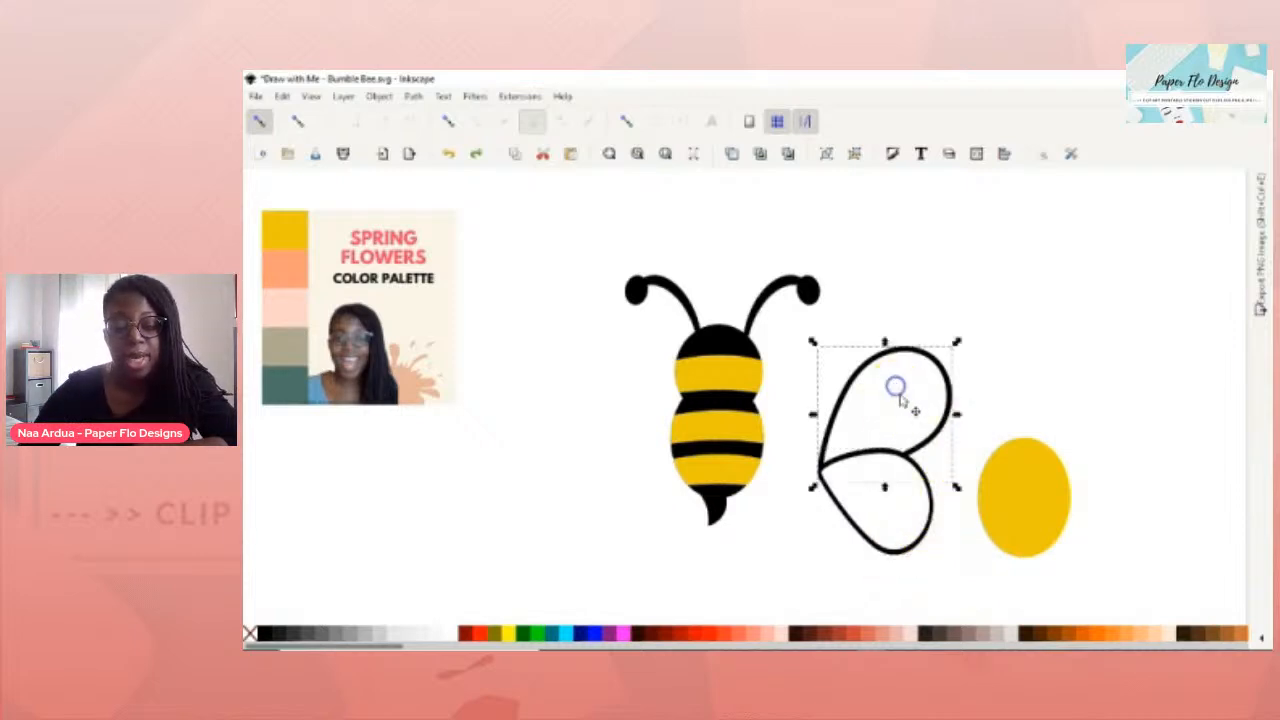
pyautogui.keyDown('shift'); pyautogui.click(896, 524); pyautogui.keyUp('shift')
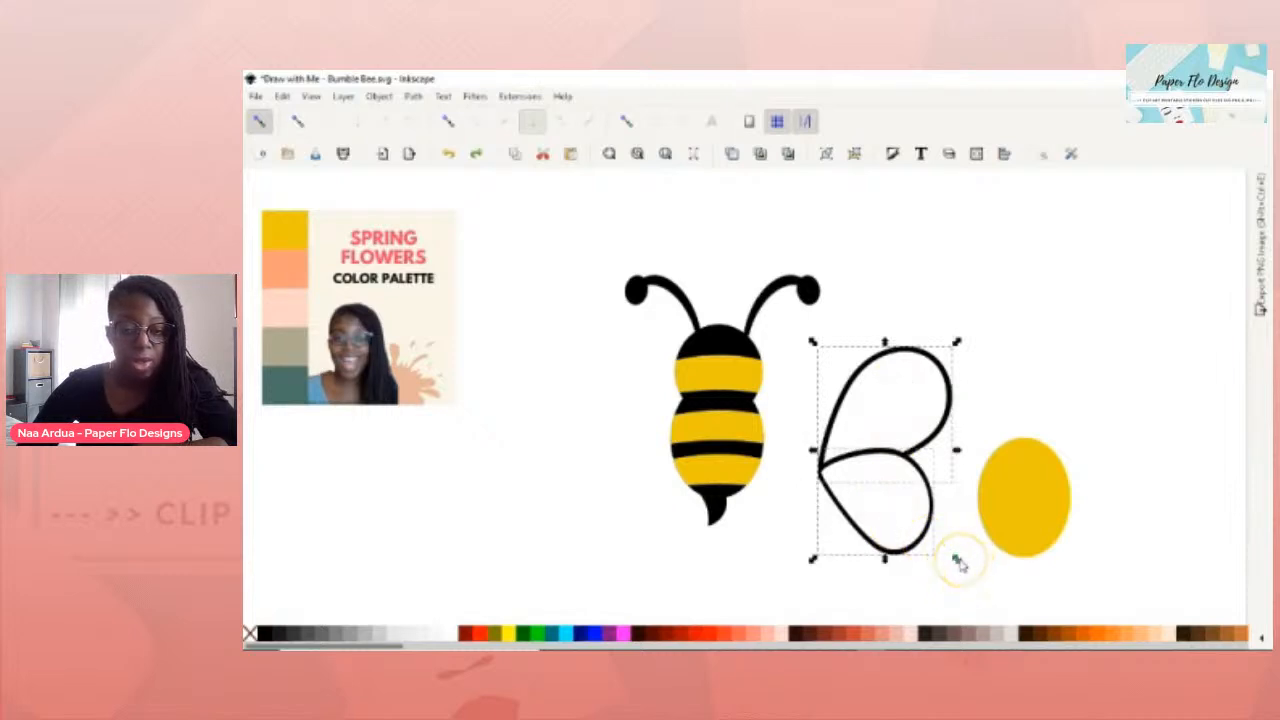
pyautogui.moveTo(960, 560); pyautogui.dragTo(937, 540)
pyautogui.moveTo(885, 470); pyautogui.dragTo(790, 407)
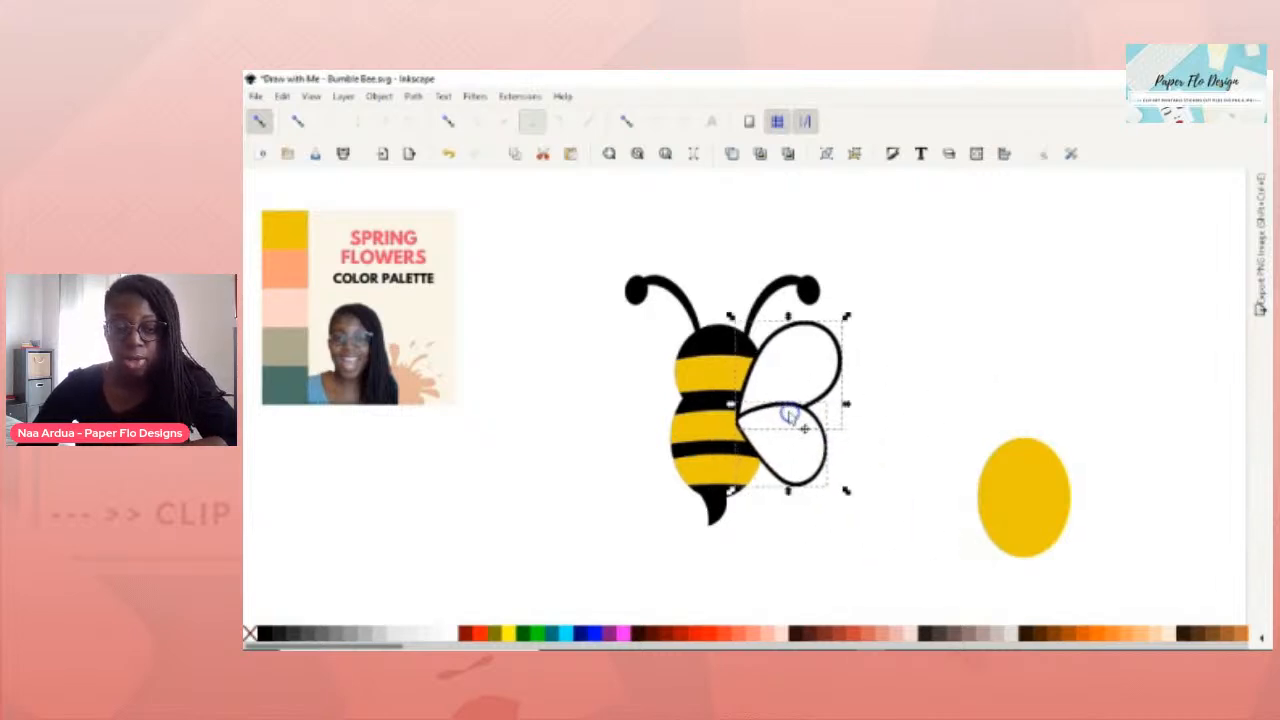
# Rotate the wing pair slightly clockwise so the upper wing points outward from the body.
pyautogui.moveTo(849, 312); pyautogui.dragTo(860, 364)
pyautogui.click(794, 428)
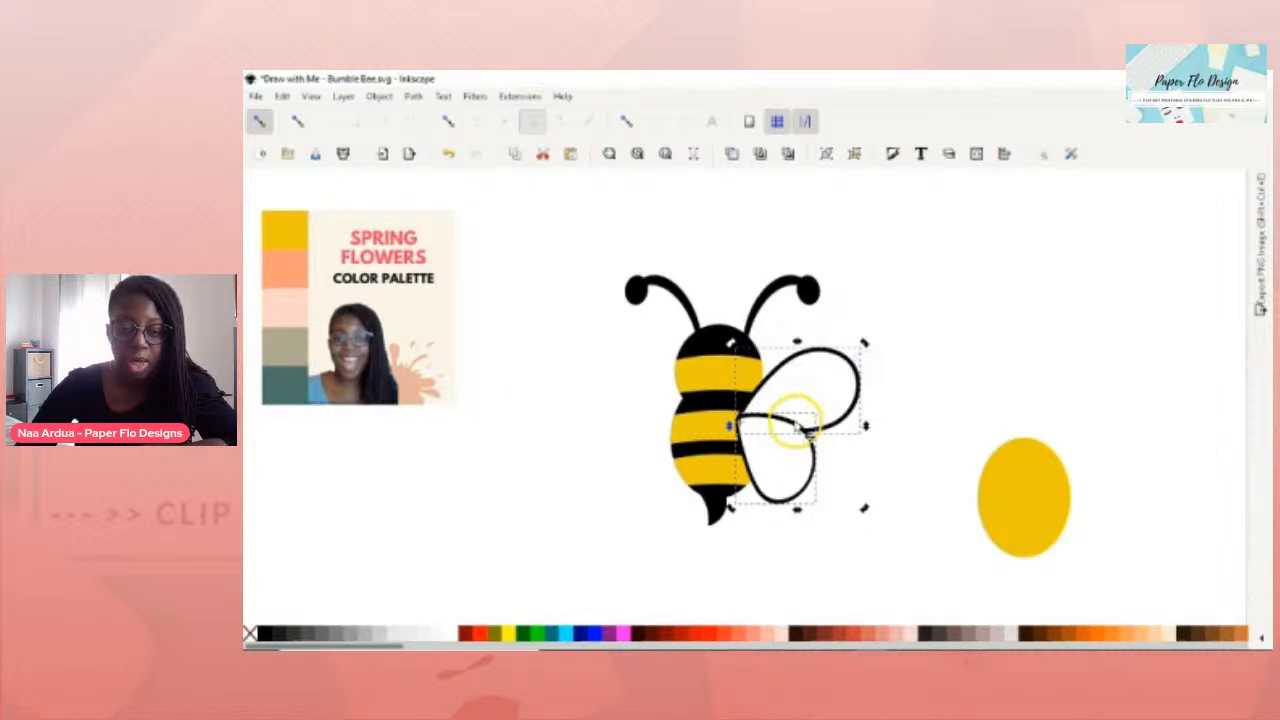
pyautogui.click(926, 448)
# Duplicate the wing pair, flip the copy horizontally and place it on the left side of the body, mirroring the right wings.
pyautogui.hotkey('ctrl', 'd')
pyautogui.press('h')
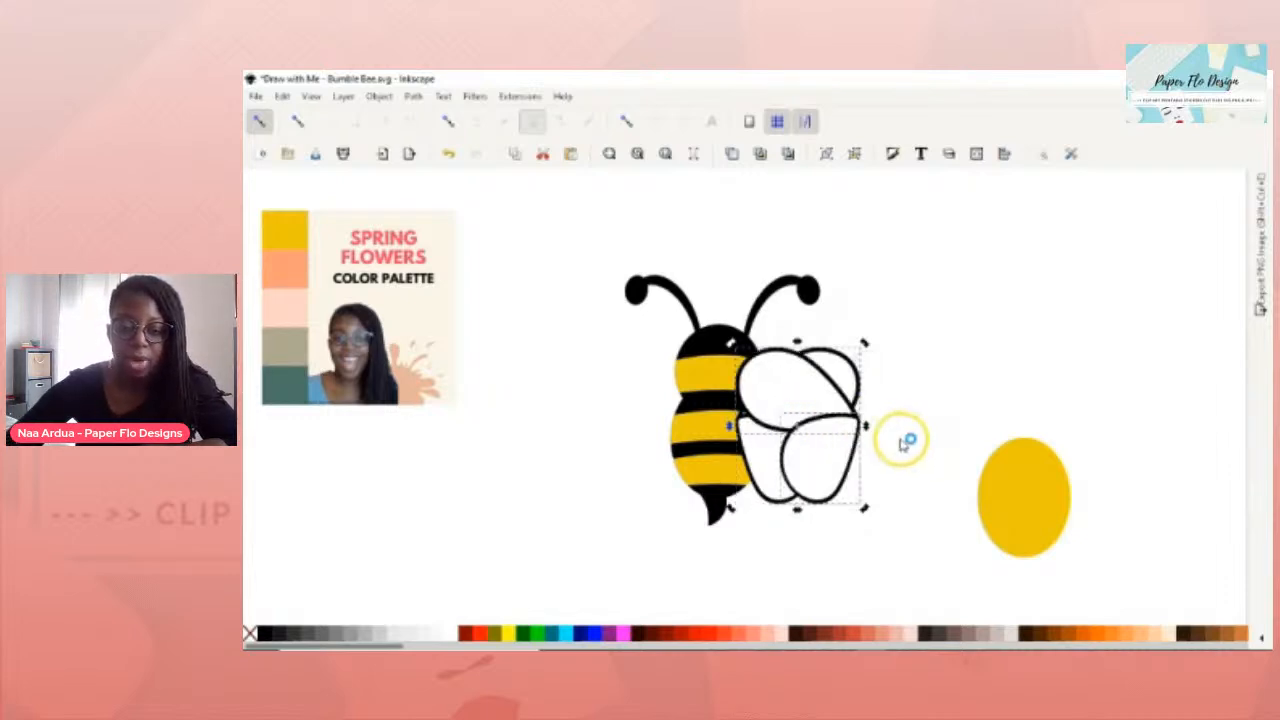
pyautogui.moveTo(826, 430); pyautogui.dragTo(666, 407)
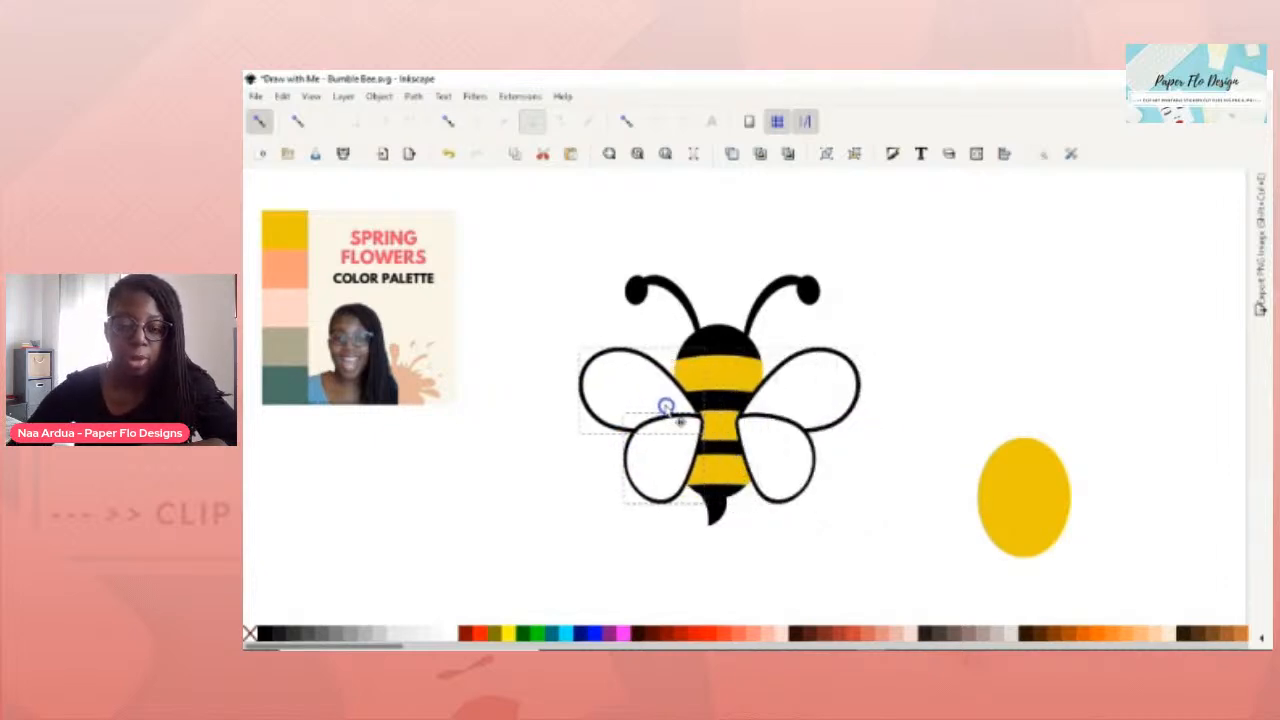
pyautogui.moveTo(666, 407); pyautogui.dragTo(664, 404)
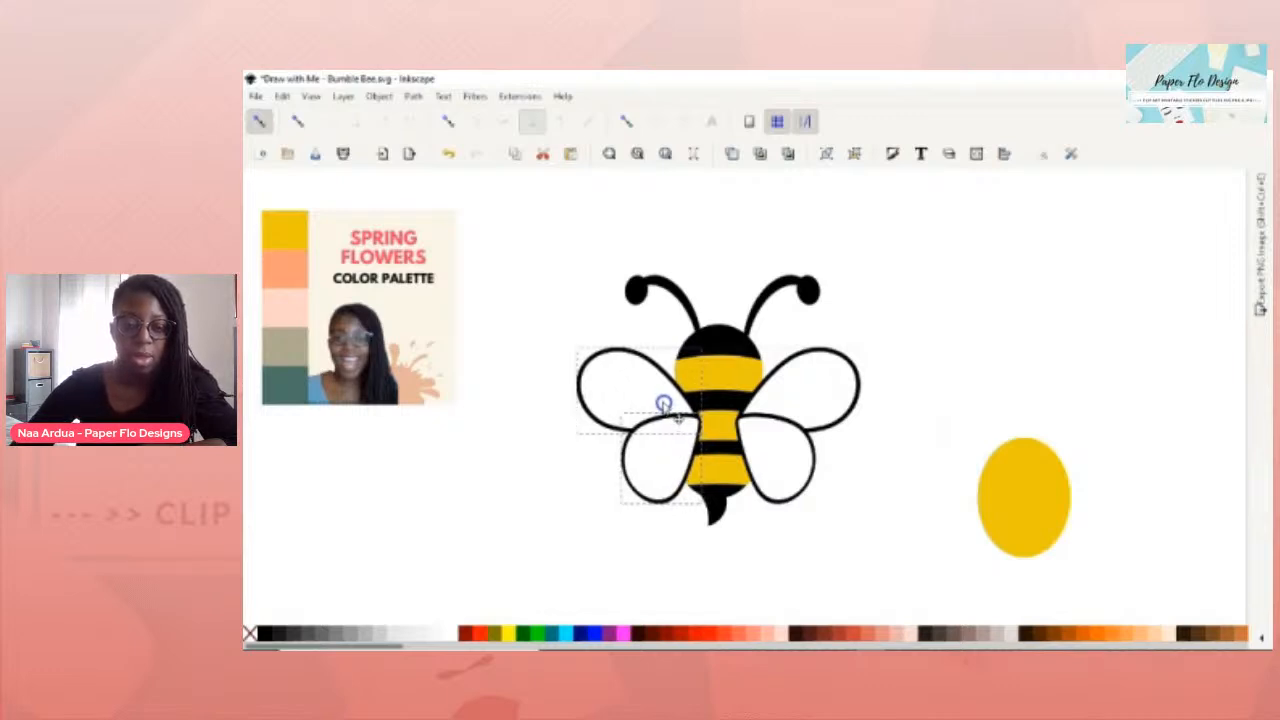
pyautogui.click(875, 456)
# Delete the leftover yellow ellipse, and move the whole bee slightly up and to the left on the canvas.
pyautogui.click(1035, 468)
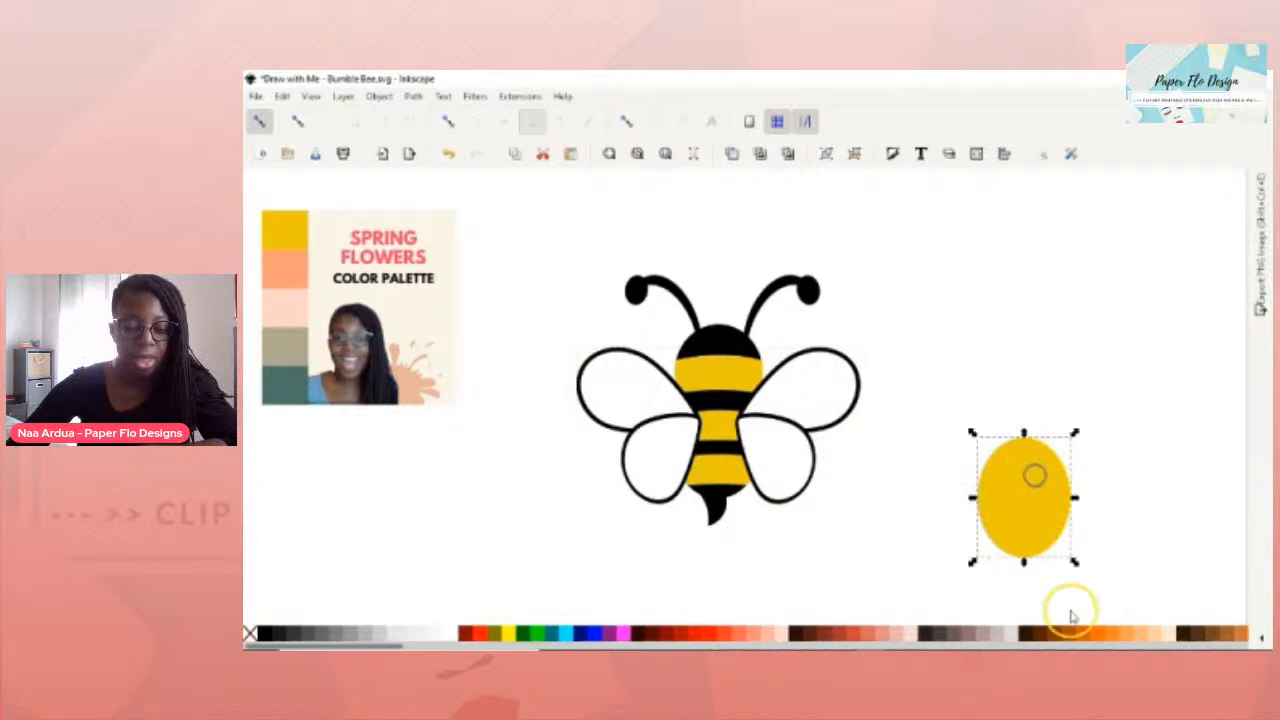
pyautogui.press('Delete')
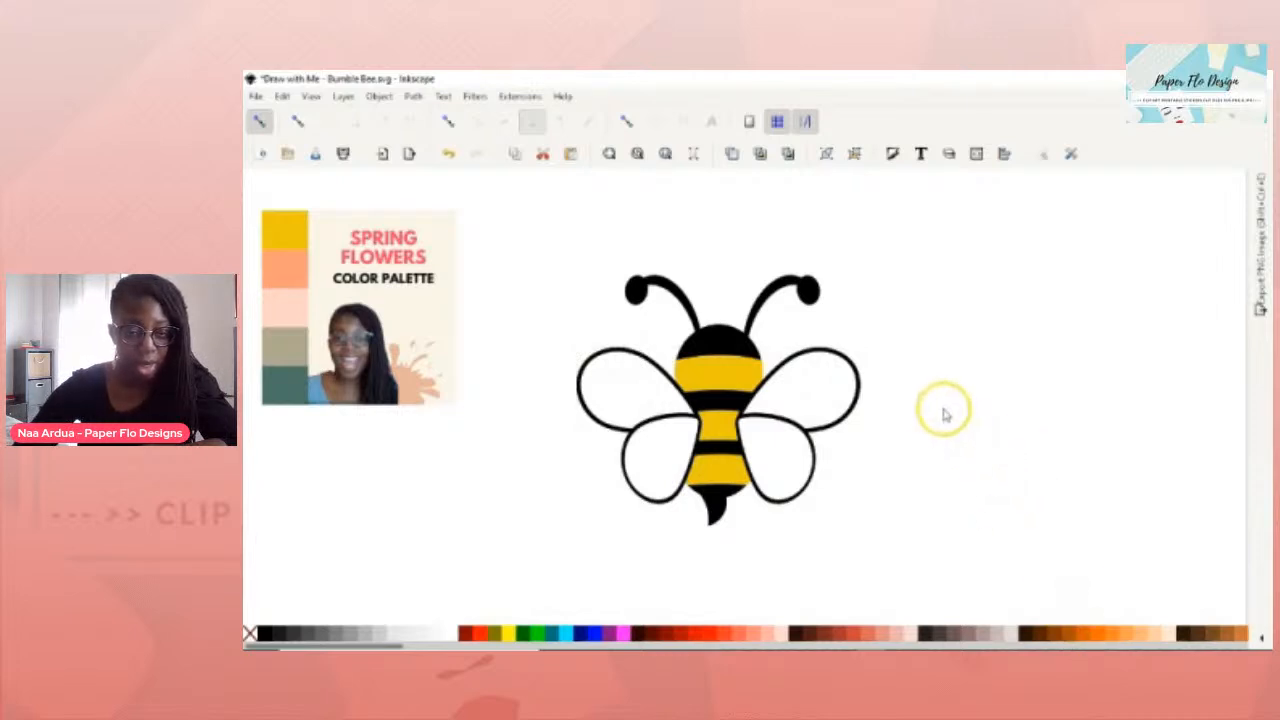
pyautogui.moveTo(517, 200); pyautogui.dragTo(910, 567)
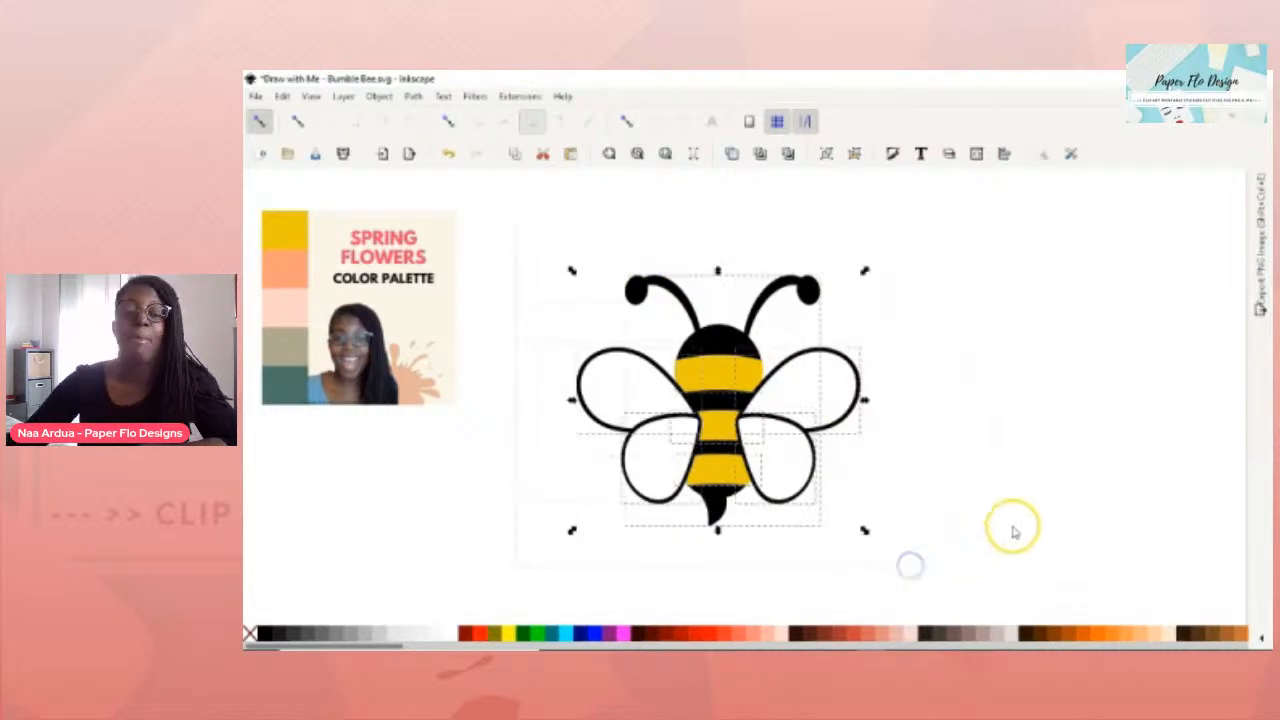
pyautogui.moveTo(728, 427); pyautogui.dragTo(708, 405)
pyautogui.click(935, 460)
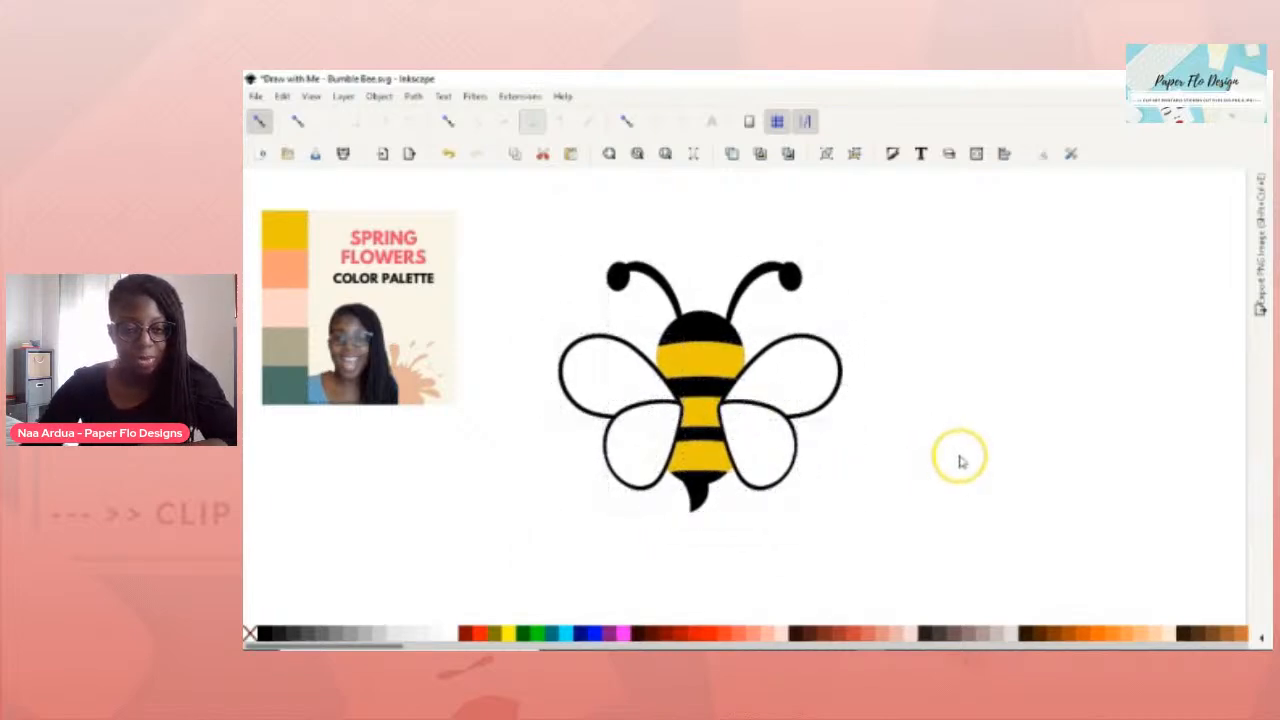